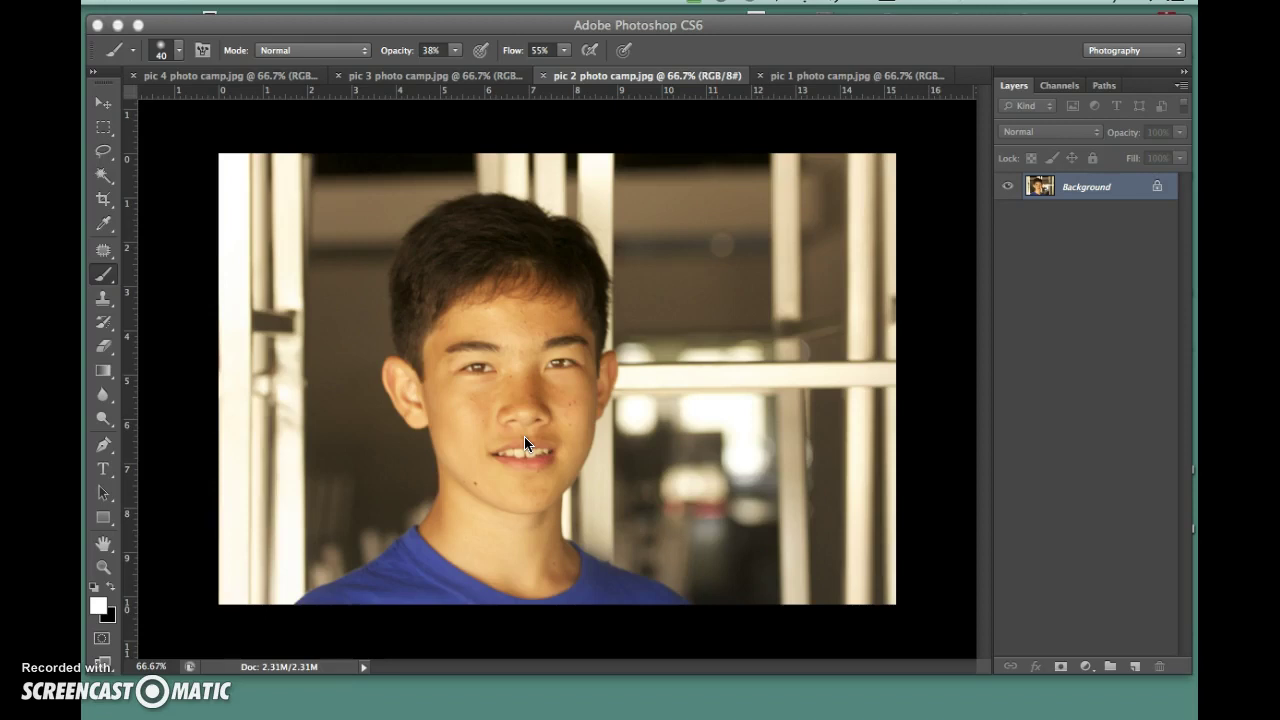
- Duplicate the Background layer, hide the original Background, and duplicate Layer 1 once more
{"action": "left_click", "coordinate": [1068, 192]}
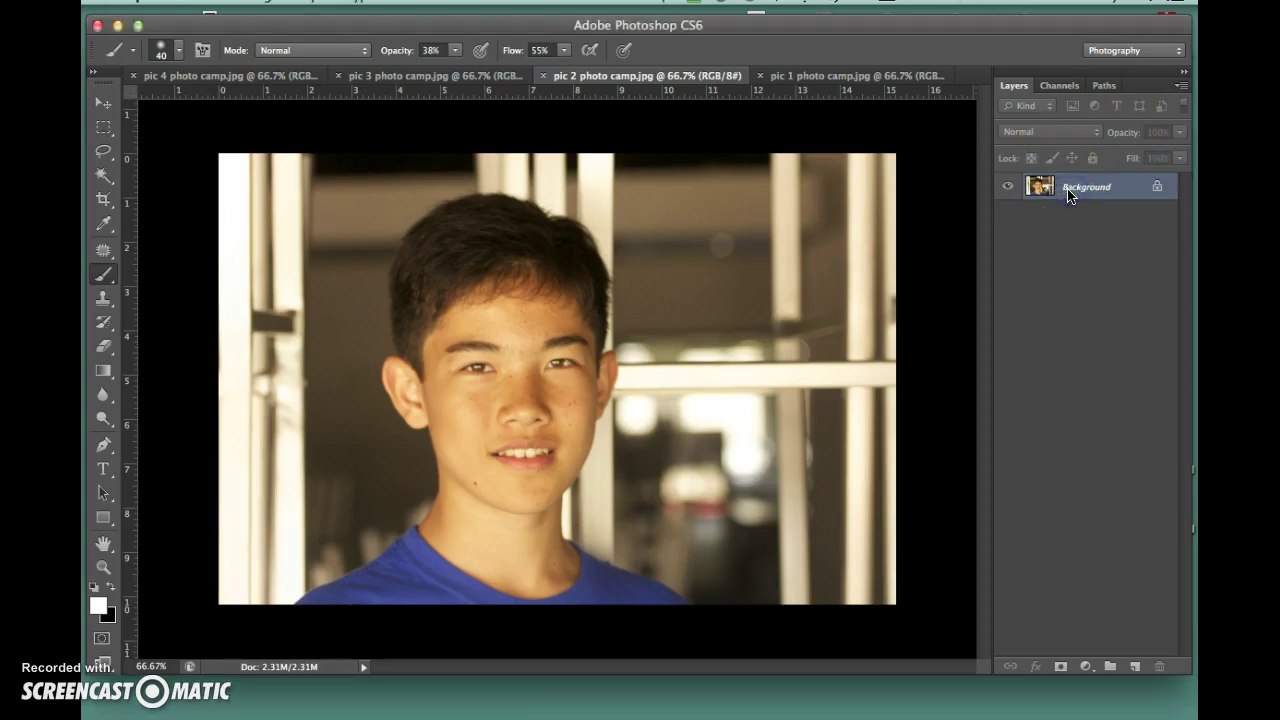
{"action": "key", "text": "super+j"}
{"action": "left_click", "coordinate": [1008, 212]}
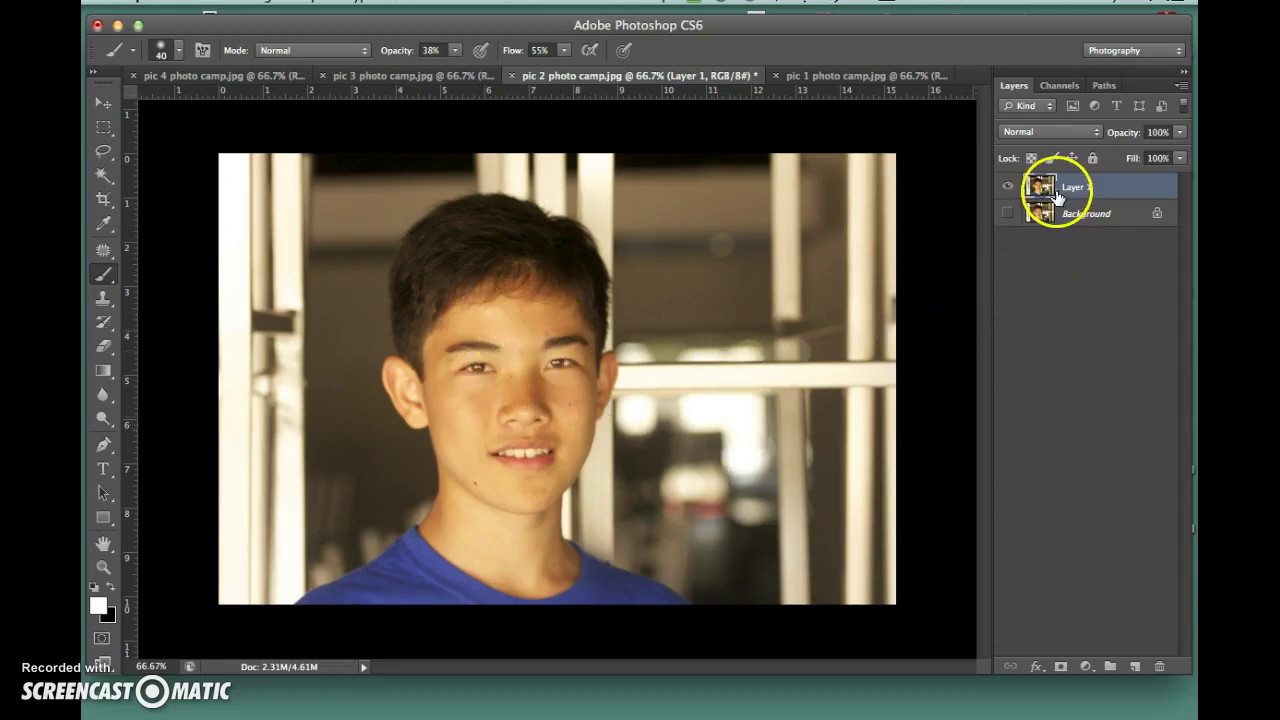
{"action": "key", "text": "super+j"}
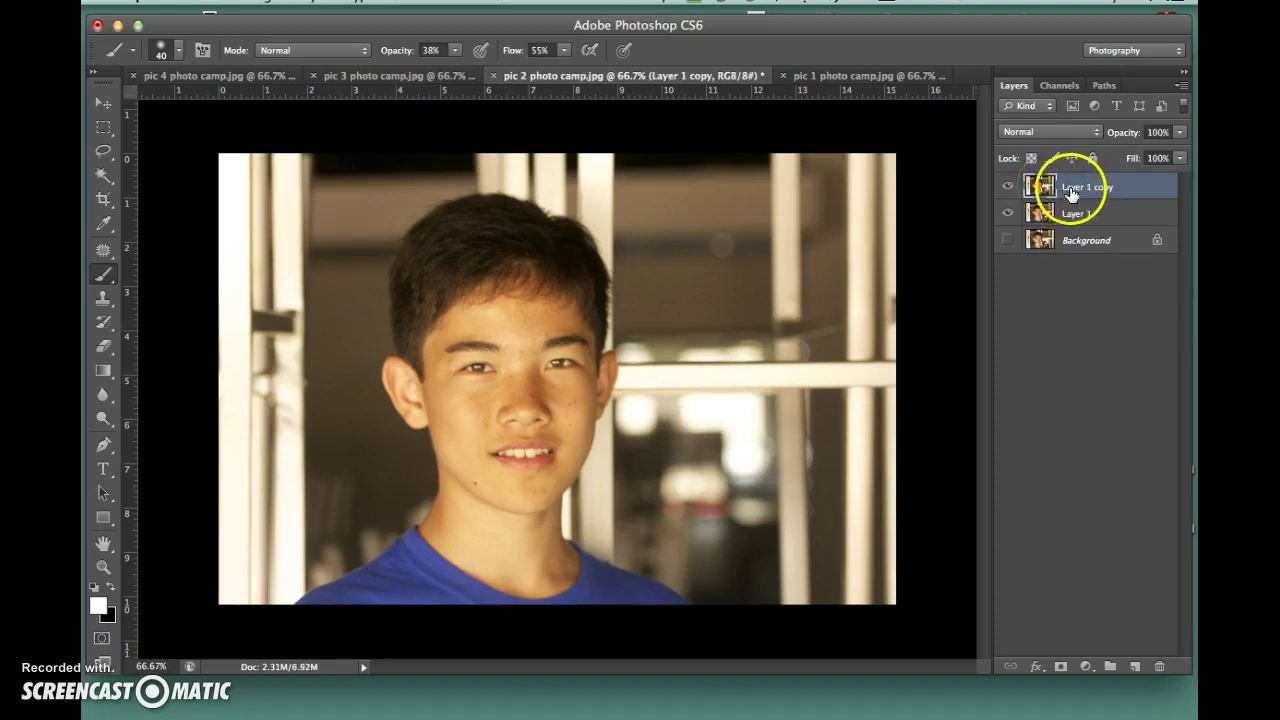
- Apply a High Pass filter to Layer 1 copy with a radius slightly larger than 3.2 pixels
{"action": "left_click", "coordinate": [460, 2]}
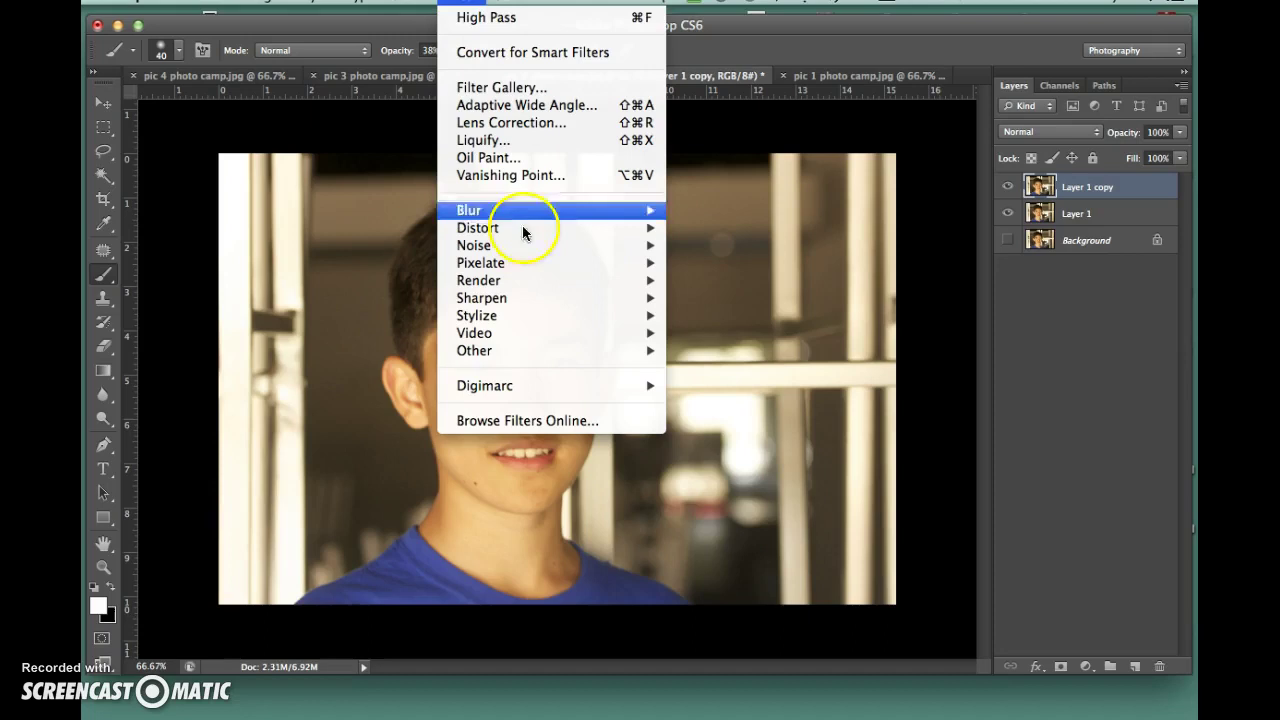
{"action": "mouse_move", "coordinate": [523, 354]}
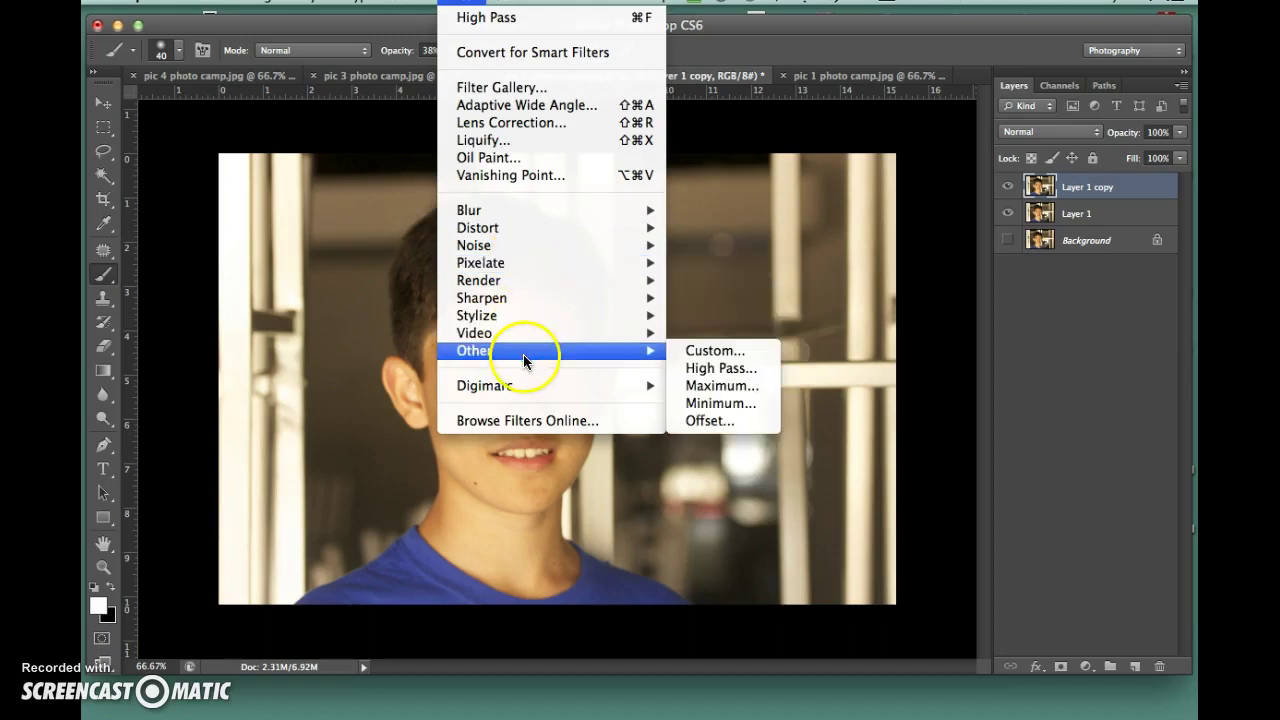
{"action": "left_click", "coordinate": [699, 367]}
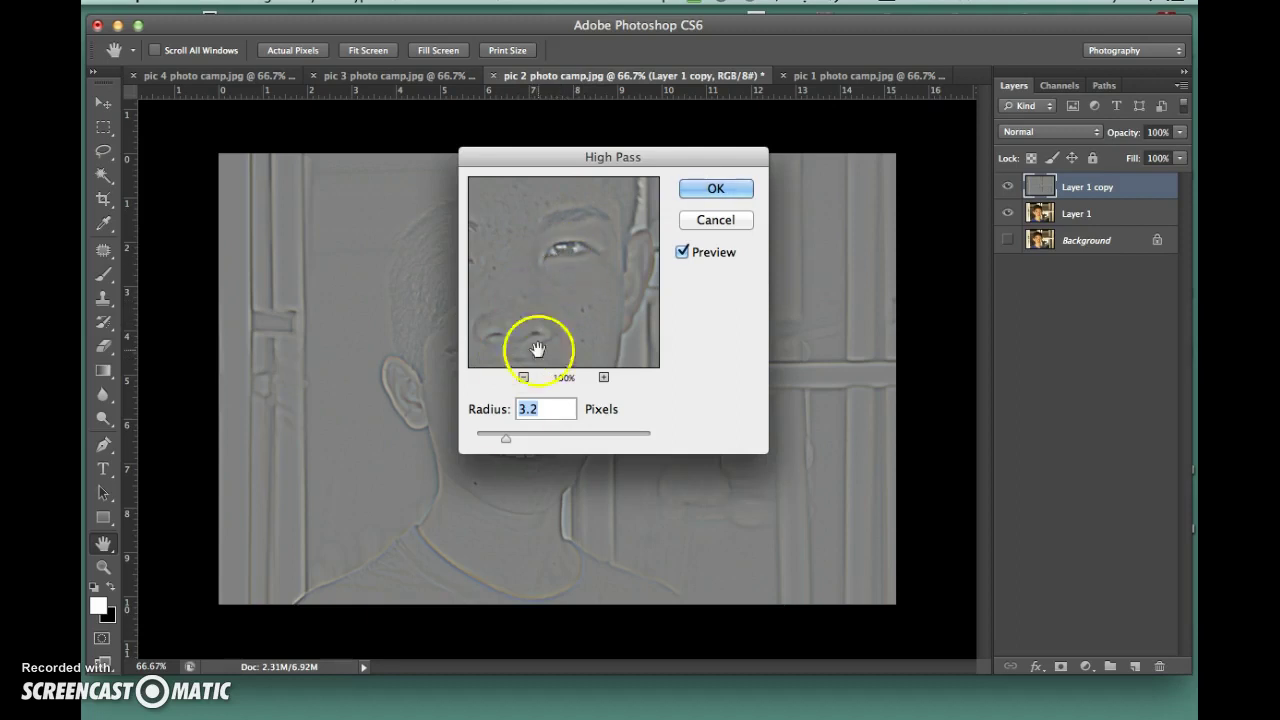
{"action": "left_click_drag", "start_coordinate": [505, 438], "coordinate": [518, 438]}
{"action": "left_click", "coordinate": [712, 190]}
{"action": "key", "text": "b"}
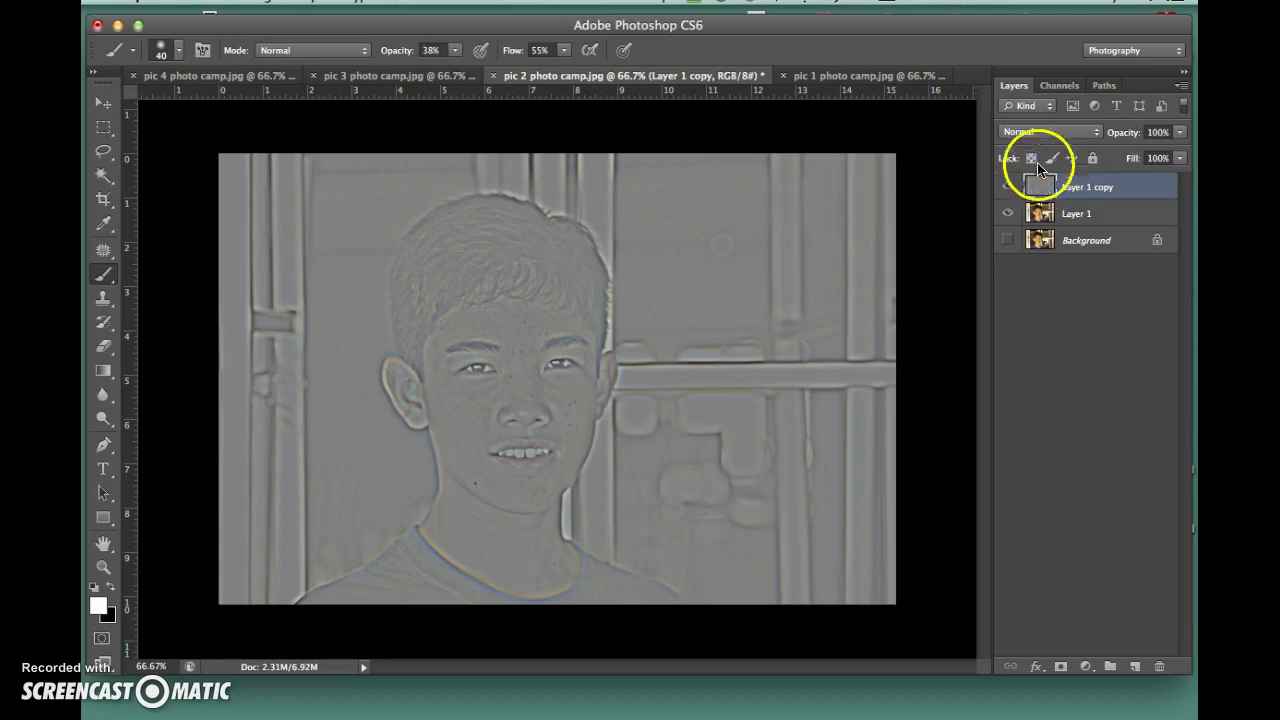
- Try the Soft Light blend mode on the High Pass layer and toggle that layer's visibility to compare
{"action": "left_click", "coordinate": [1032, 131]}
{"action": "left_click", "coordinate": [1040, 287]}
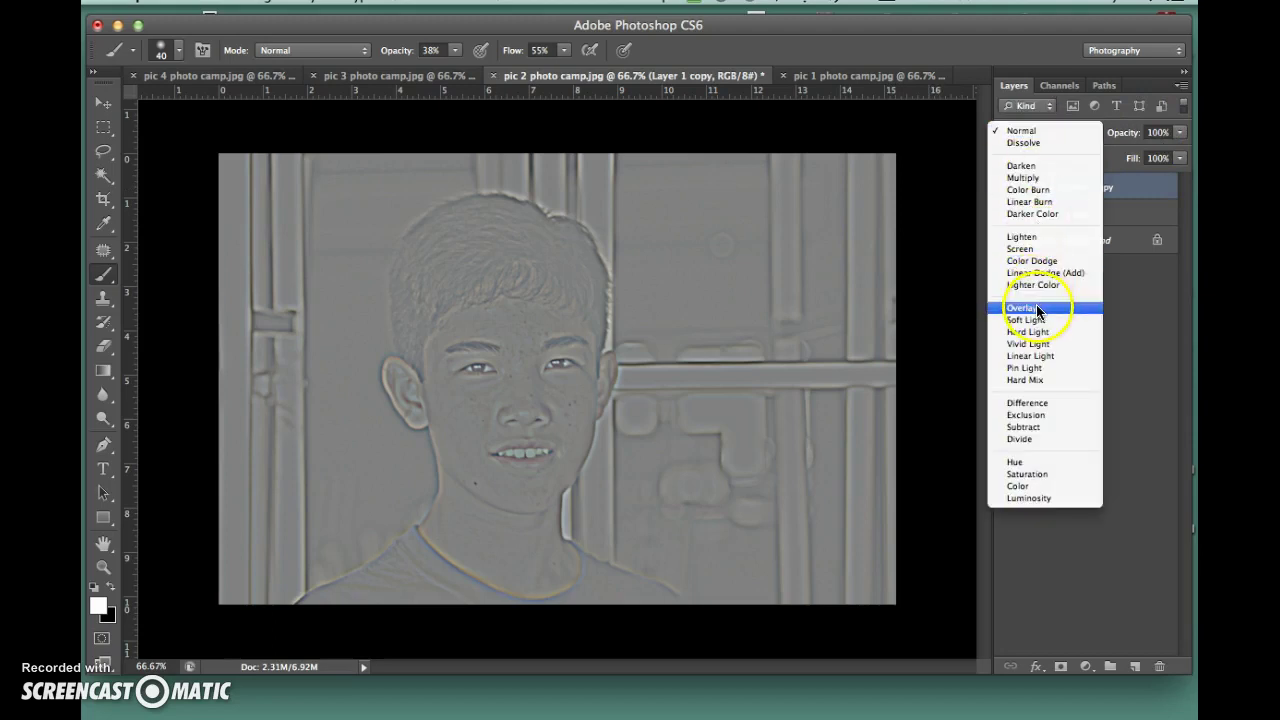
{"action": "left_click", "coordinate": [1037, 319]}
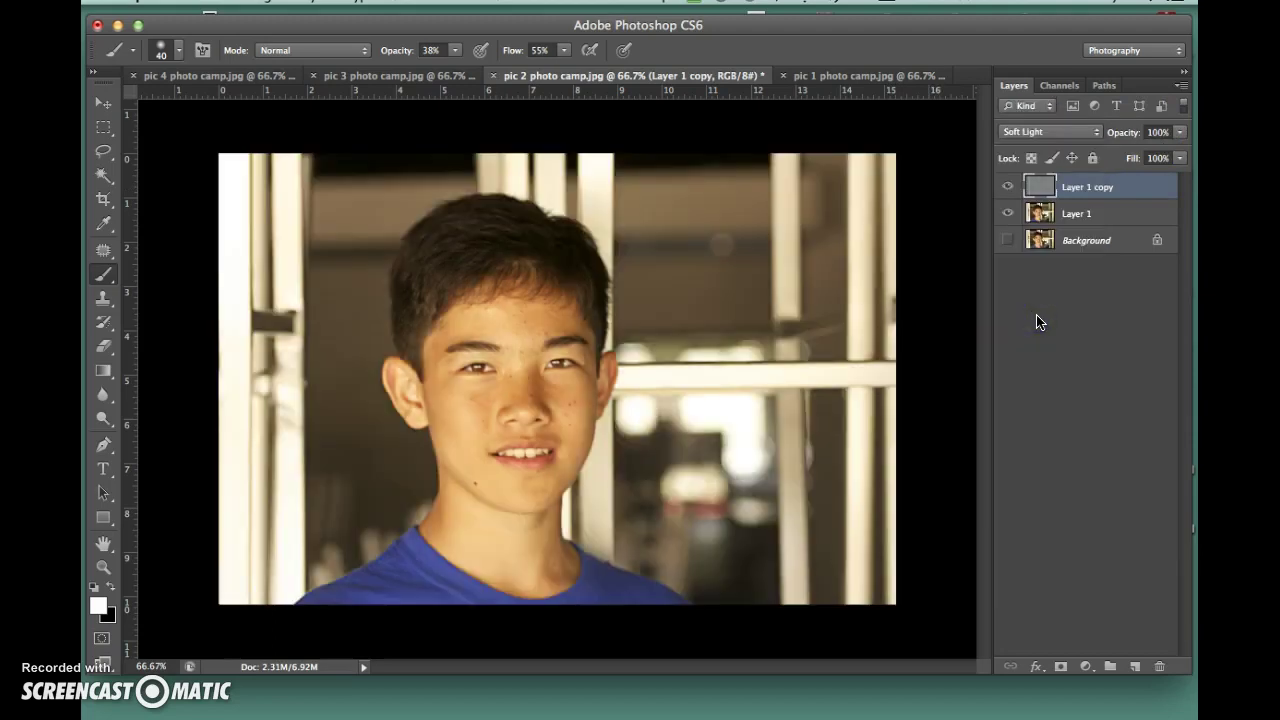
{"action": "left_click", "coordinate": [1008, 187]}
{"action": "left_click", "coordinate": [1008, 187]}
- Set the High Pass layer's blend mode to Overlay and toggle its visibility to compare the sharpening
{"action": "left_click", "coordinate": [1035, 132]}
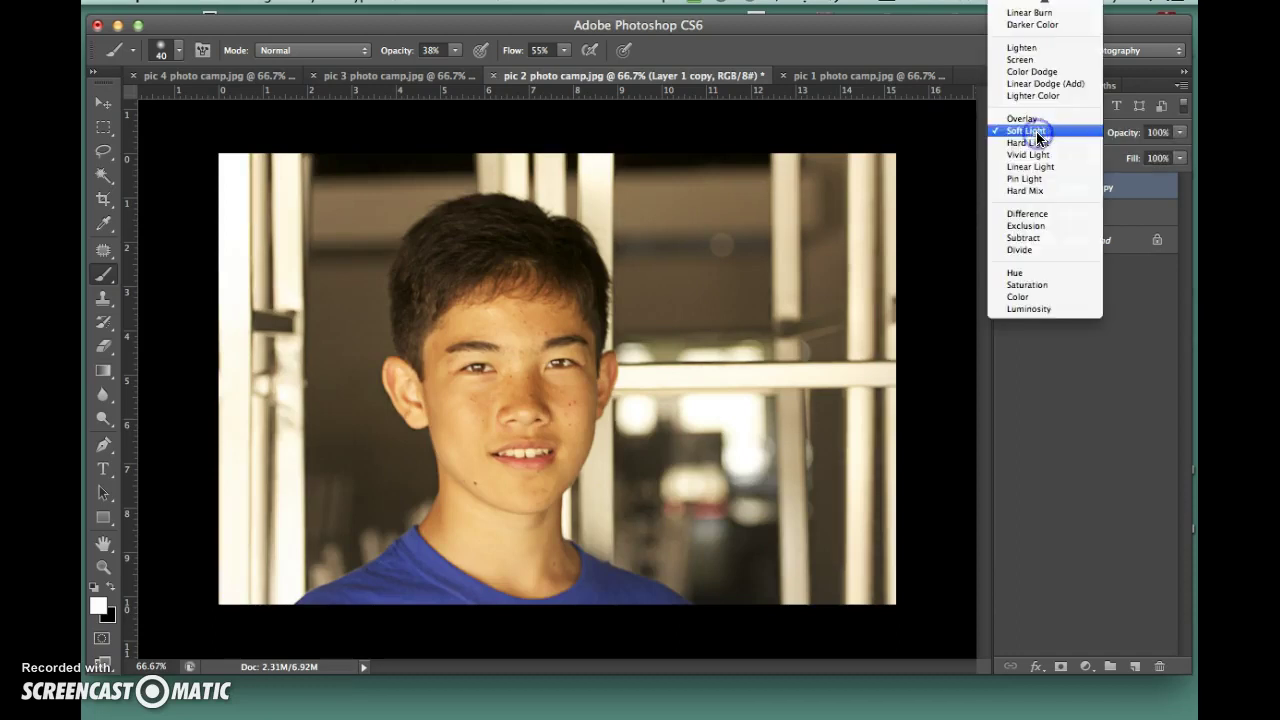
{"action": "left_click", "coordinate": [1035, 119]}
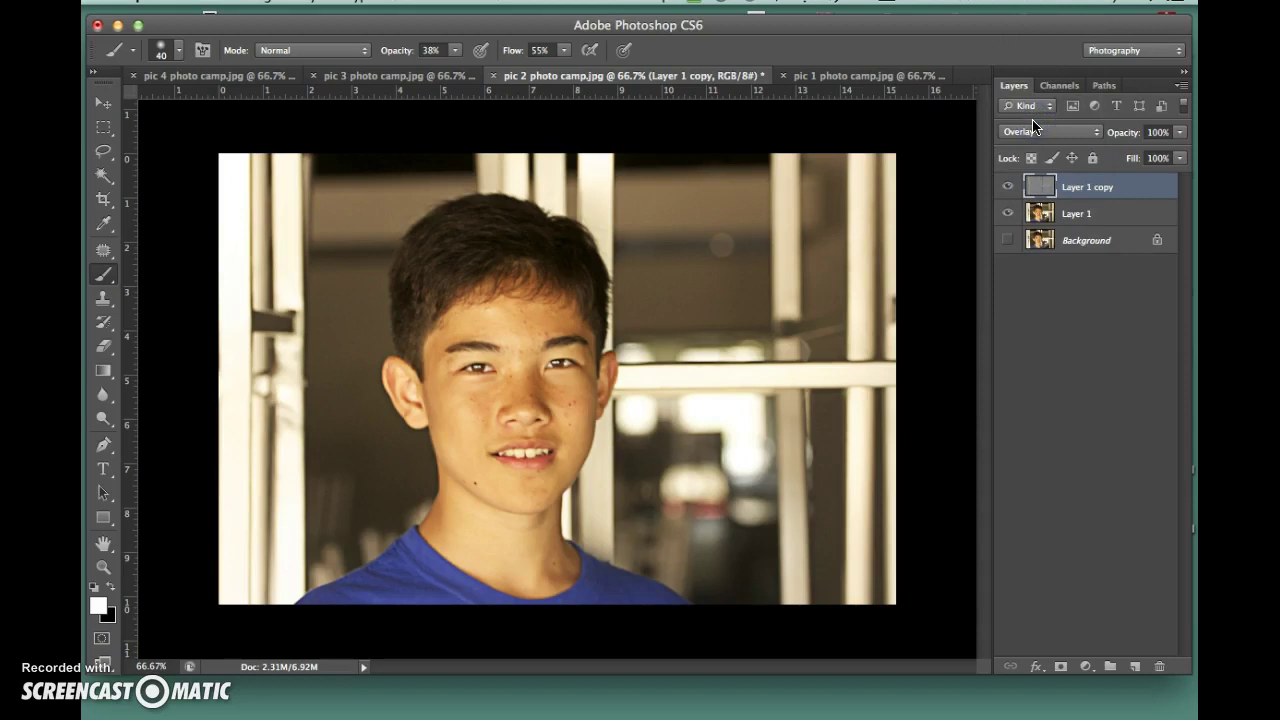
{"action": "left_click", "coordinate": [1008, 187]}
{"action": "left_click", "coordinate": [1008, 187]}
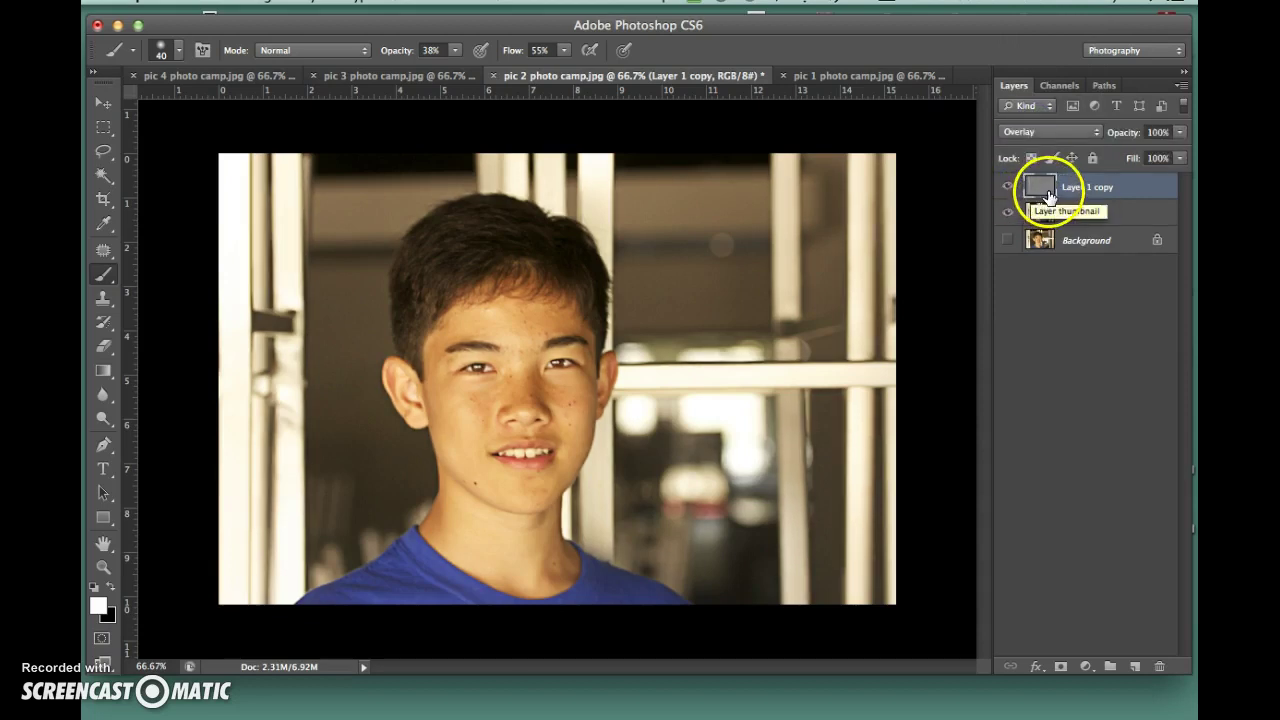
{"action": "left_click", "coordinate": [1007, 188]}
{"action": "left_click", "coordinate": [1007, 188]}
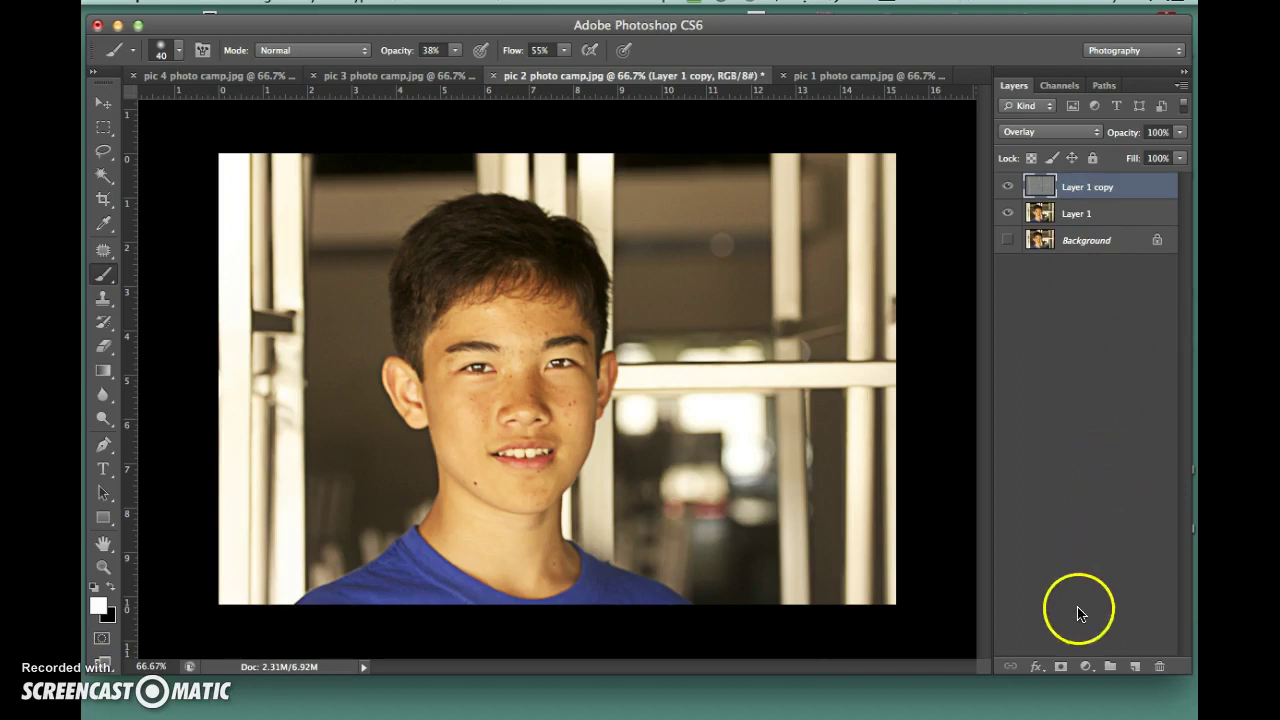
- Add a black layer mask to Layer 1 copy and toggle the layer's visibility to check the effect
{"action": "left_click", "coordinate": [1062, 668], "text": "alt"}
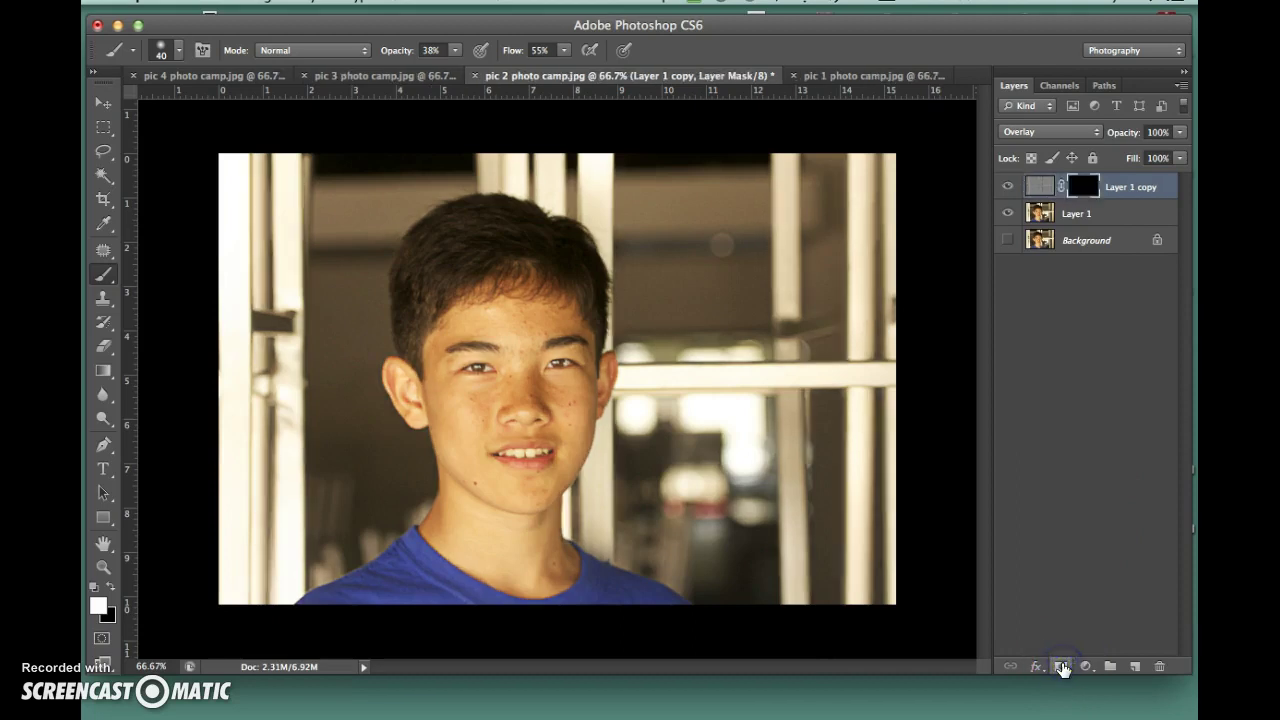
{"action": "left_click", "coordinate": [1012, 187]}
{"action": "left_click", "coordinate": [1012, 187]}
- Paint white on the mask over the face, including forehead, cheeks, nose and chin, reducing the soft brush to 70 px along the way
{"action": "mouse_move", "coordinate": [500, 355]}
{"action": "left_mouse_down"}
{"action": "mouse_move", "coordinate": [488, 389]}
{"action": "mouse_move", "coordinate": [525, 352]}
{"action": "mouse_move", "coordinate": [471, 407]}
{"action": "mouse_move", "coordinate": [555, 372]}
{"action": "mouse_move", "coordinate": [521, 369]}
{"action": "mouse_move", "coordinate": [530, 442]}
{"action": "left_mouse_up"}
{"action": "mouse_move", "coordinate": [444, 377]}
{"action": "left_mouse_down"}
{"action": "mouse_move", "coordinate": [423, 410]}
{"action": "mouse_move", "coordinate": [414, 377]}
{"action": "left_mouse_up"}
{"action": "mouse_move", "coordinate": [506, 303]}
{"action": "left_mouse_down"}
{"action": "mouse_move", "coordinate": [461, 304]}
{"action": "mouse_move", "coordinate": [446, 344]}
{"action": "mouse_move", "coordinate": [478, 318]}
{"action": "mouse_move", "coordinate": [550, 322]}
{"action": "mouse_move", "coordinate": [536, 362]}
{"action": "mouse_move", "coordinate": [597, 375]}
{"action": "mouse_move", "coordinate": [593, 399]}
{"action": "mouse_move", "coordinate": [603, 367]}
{"action": "mouse_move", "coordinate": [574, 383]}
{"action": "mouse_move", "coordinate": [566, 348]}
{"action": "left_mouse_up"}
{"action": "key", "text": "bracketleft"}
{"action": "key", "text": "bracketleft"}
{"action": "key", "text": "bracketleft"}
{"action": "key", "text": "bracketleft"}
{"action": "key", "text": "bracketleft"}
{"action": "mouse_move", "coordinate": [470, 462]}
{"action": "left_mouse_down"}
{"action": "mouse_move", "coordinate": [500, 532]}
{"action": "mouse_move", "coordinate": [537, 495]}
{"action": "mouse_move", "coordinate": [526, 546]}
{"action": "left_mouse_up"}
{"action": "left_click_drag", "start_coordinate": [509, 394], "coordinate": [513, 417]}
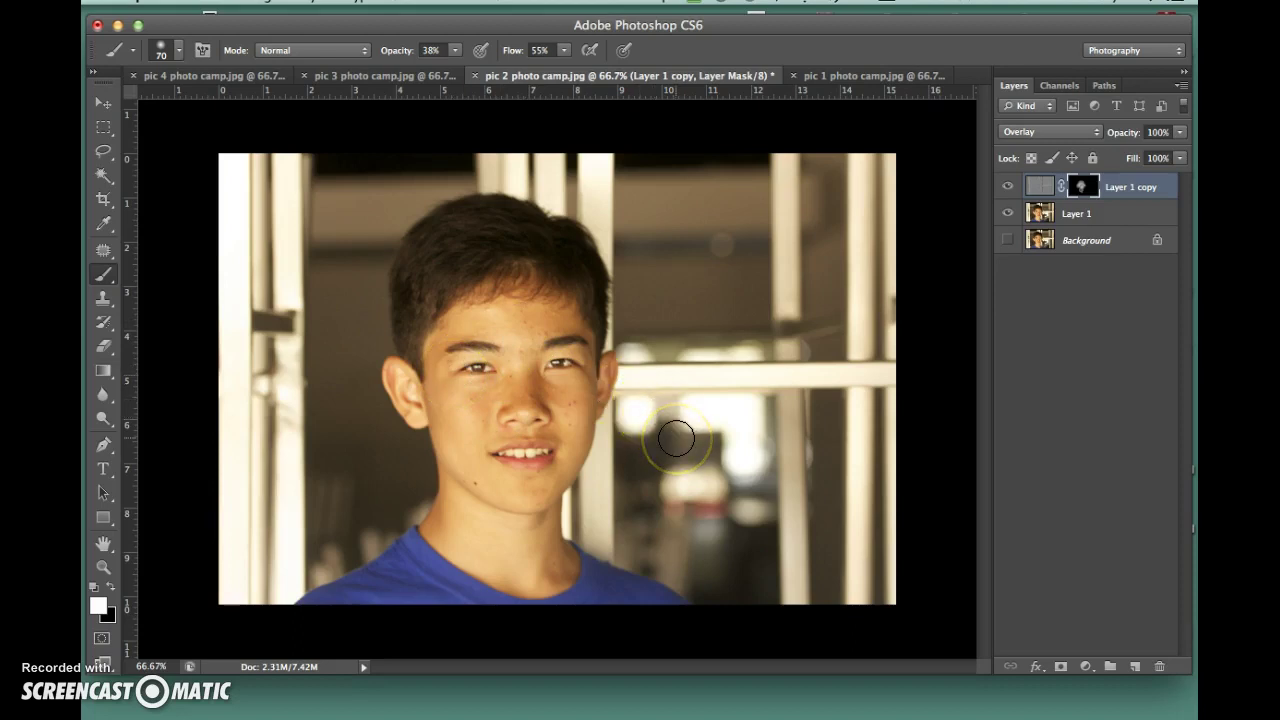
- Dab white on the mask over the eyes at 200% view to sharpen them further
{"action": "key", "text": "super+equal"}
{"action": "key", "text": "super+equal"}
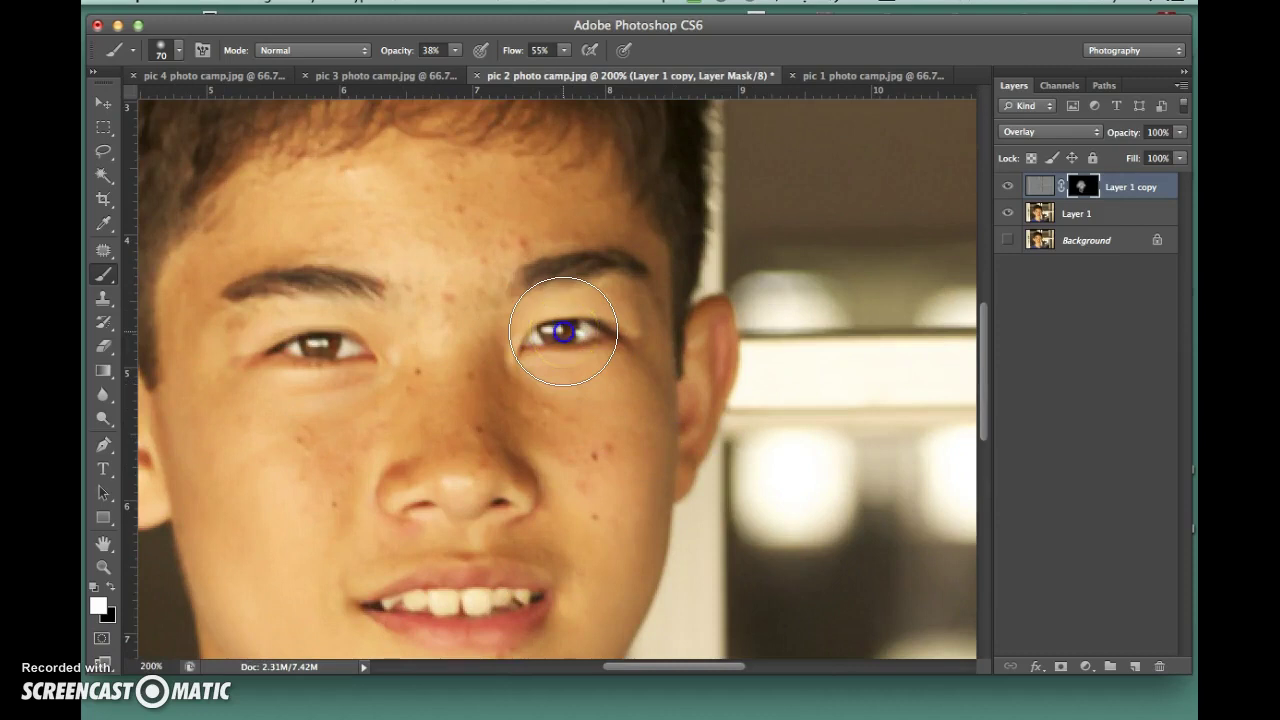
{"action": "left_click", "coordinate": [563, 332]}
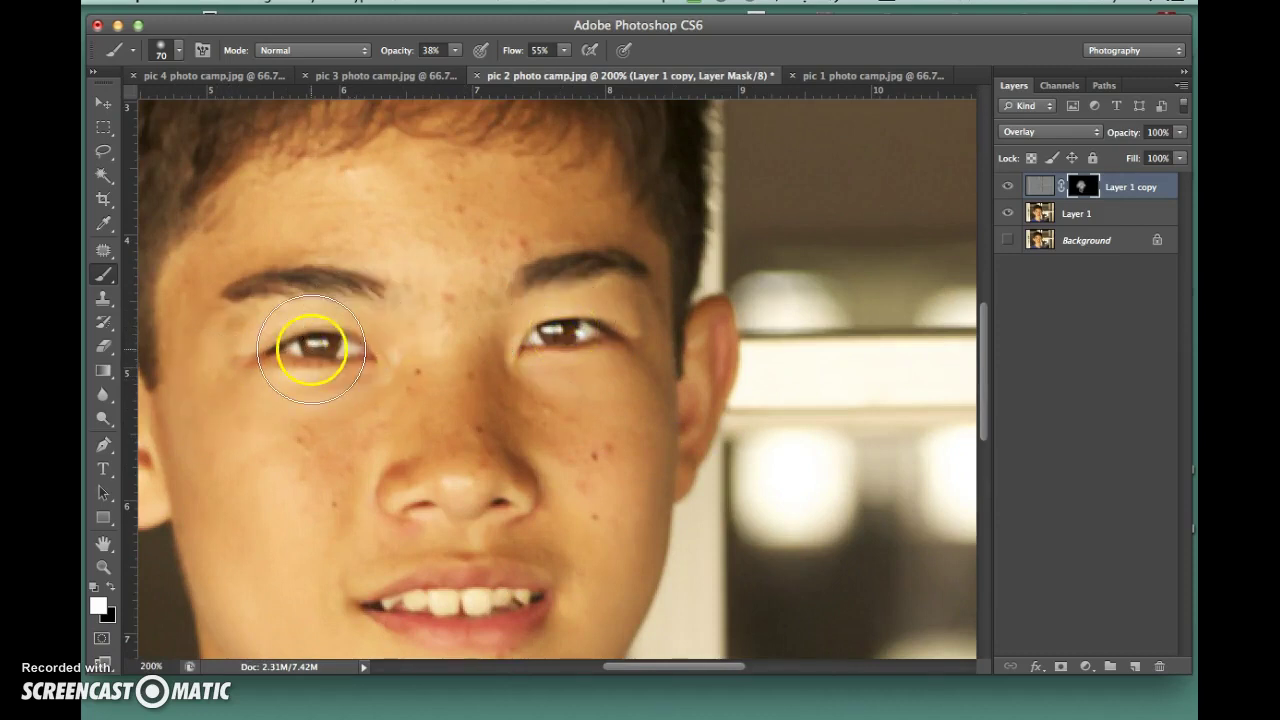
{"action": "left_click", "coordinate": [569, 340]}
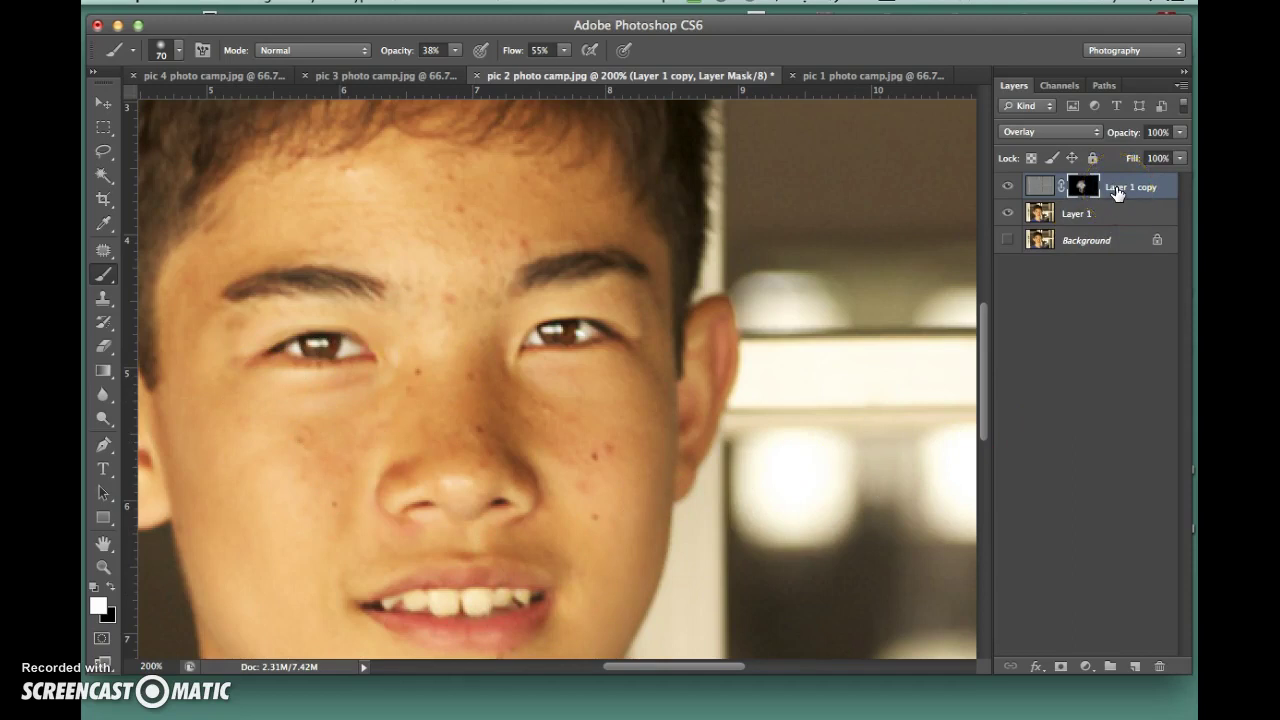
- Duplicate the masked High Pass layer to strengthen the sharpening and compare the result with the Background alone
{"action": "key", "text": "super+j"}
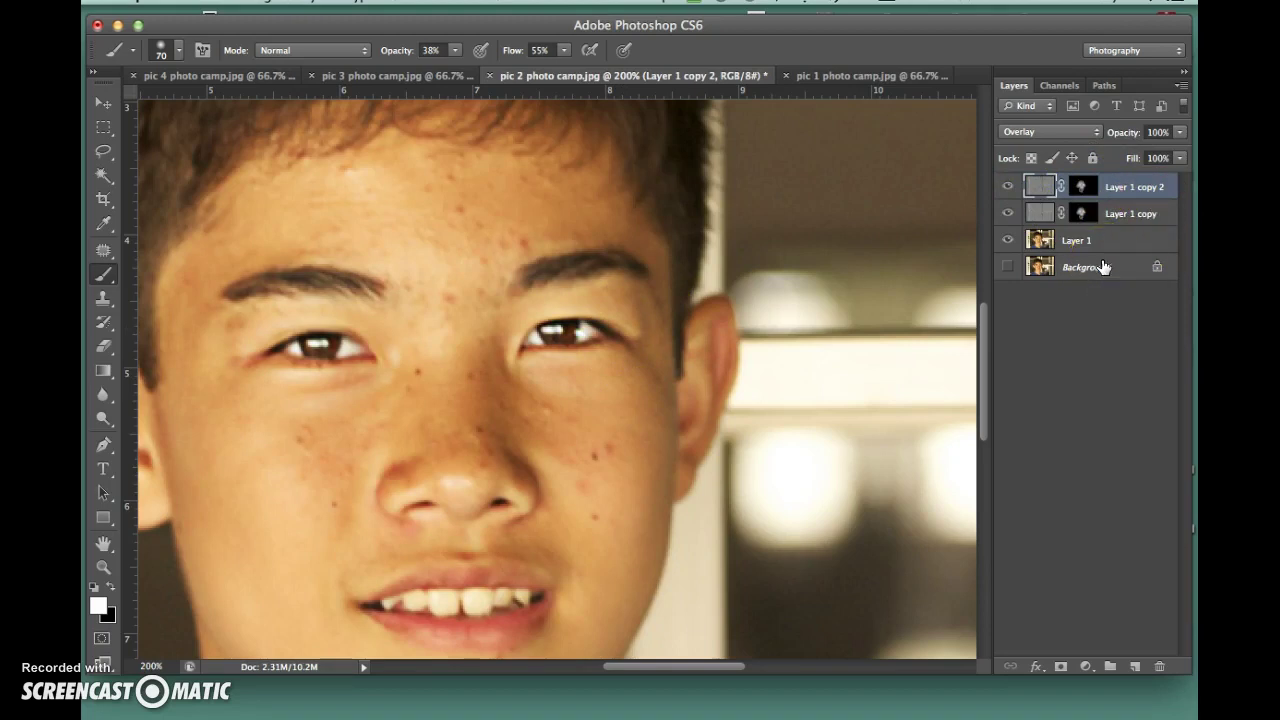
{"action": "left_click", "coordinate": [1008, 270], "text": "alt"}
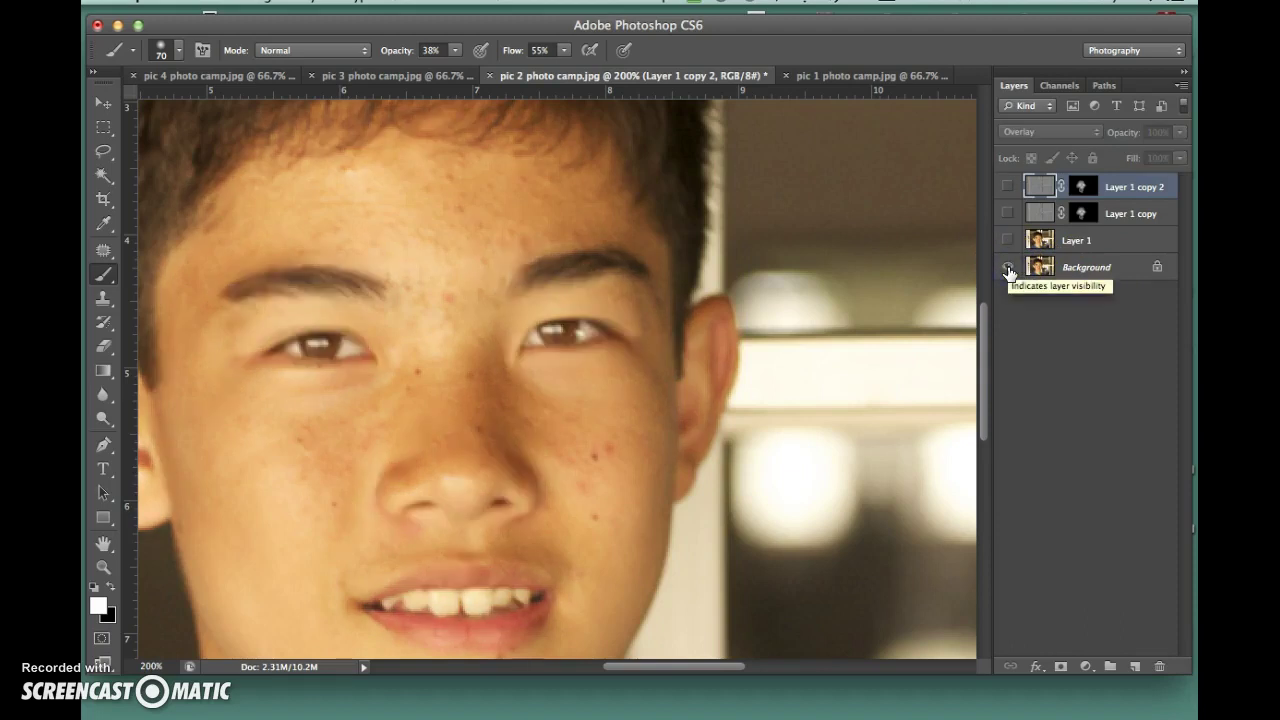
{"action": "left_click", "coordinate": [1008, 270], "text": "alt"}
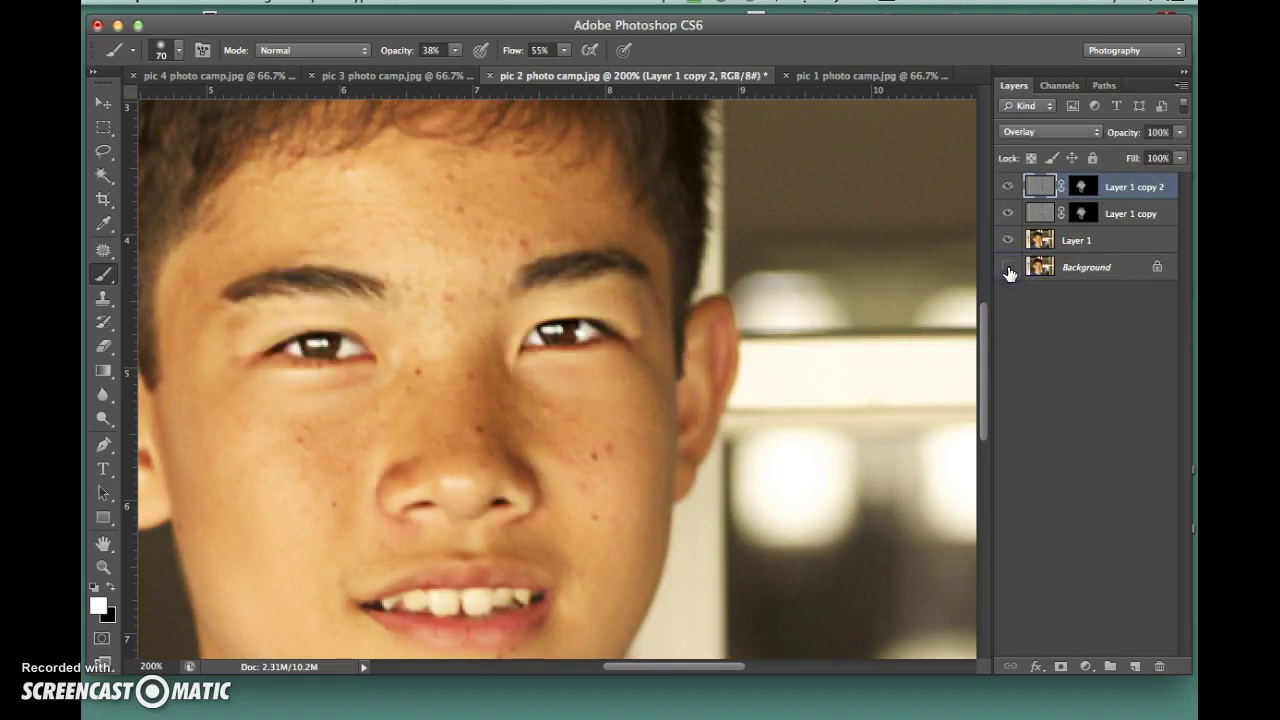
{"action": "left_click", "coordinate": [1008, 270], "text": "alt"}
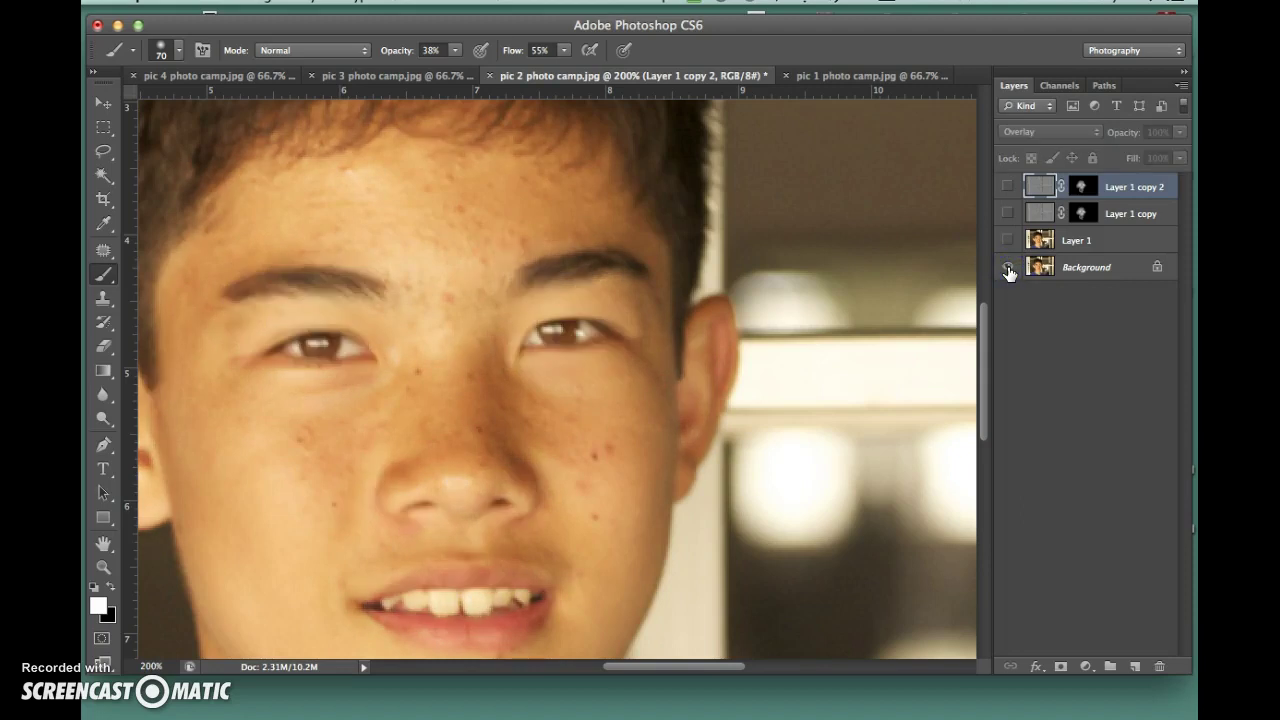
{"action": "left_click", "coordinate": [1008, 270], "text": "alt"}
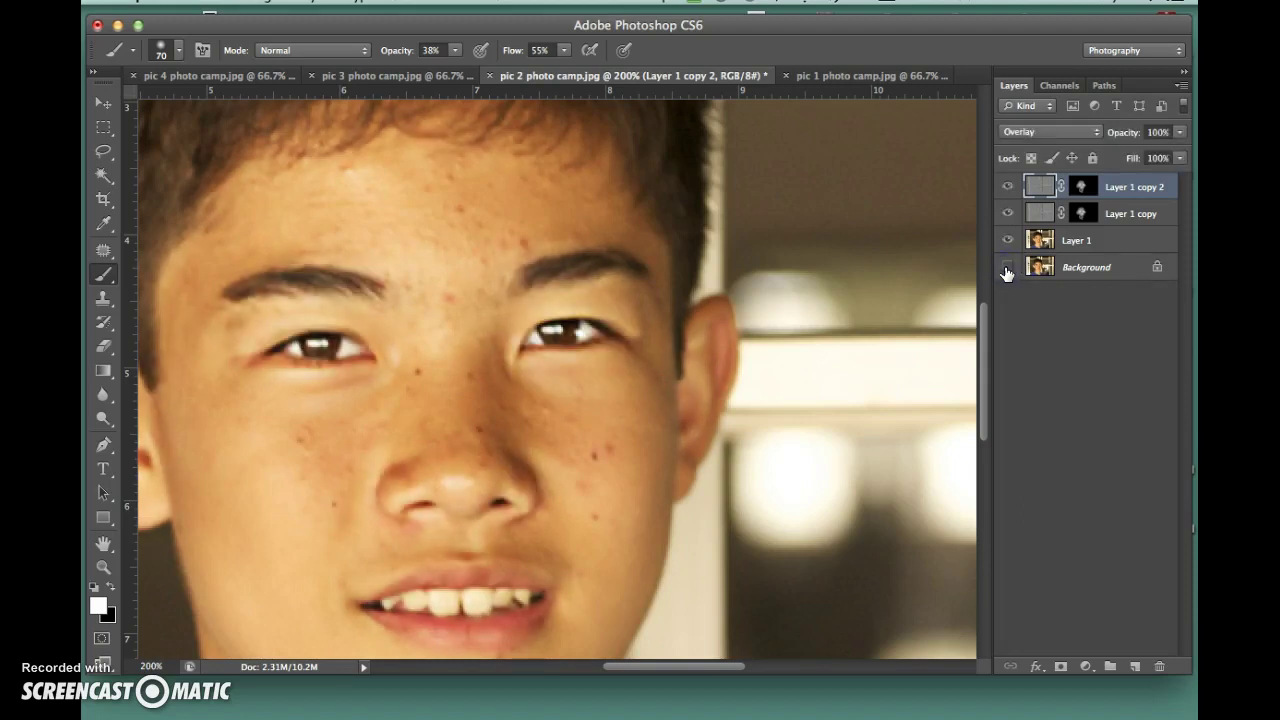
- Paint black on Layer 1 copy's mask over the nose and cheeks to reduce the sharpening there
{"action": "left_click", "coordinate": [1083, 213]}
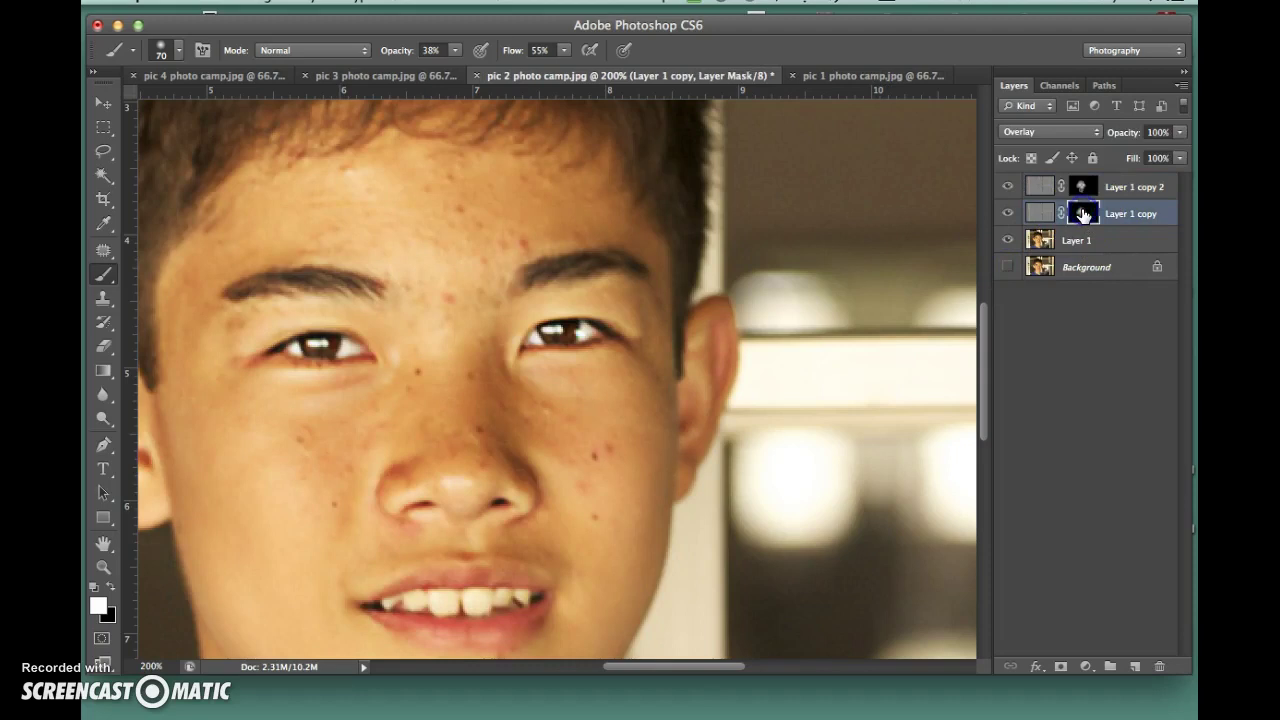
{"action": "left_click", "coordinate": [567, 353]}
{"action": "key", "text": "x"}
{"action": "mouse_move", "coordinate": [466, 418]}
{"action": "left_mouse_down"}
{"action": "mouse_move", "coordinate": [443, 366]}
{"action": "mouse_move", "coordinate": [486, 467]}
{"action": "mouse_move", "coordinate": [503, 476]}
{"action": "left_mouse_up"}
{"action": "left_click", "coordinate": [596, 482]}
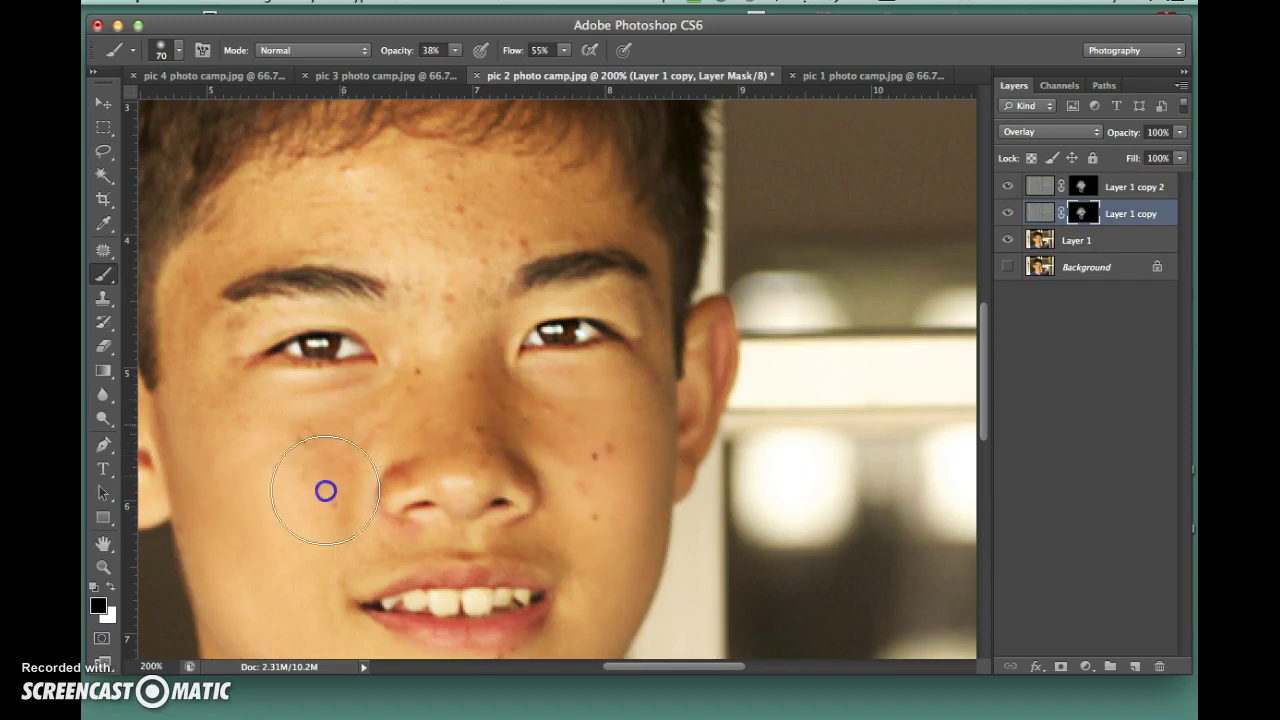
- Toggle Layer 1 copy 2's visibility to check its effect and delete that layer
{"action": "left_click", "coordinate": [1006, 187]}
{"action": "left_click", "coordinate": [1006, 188]}
{"action": "left_click", "coordinate": [1113, 188]}
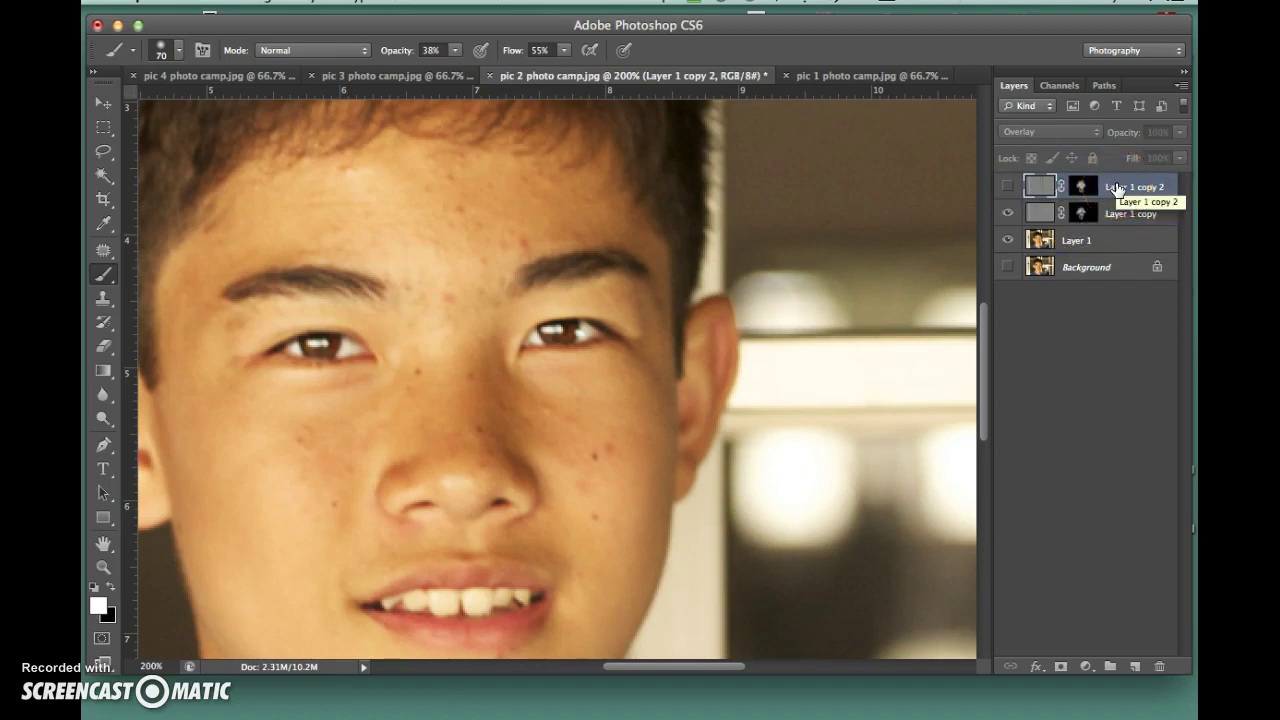
{"action": "left_click", "coordinate": [1162, 668]}
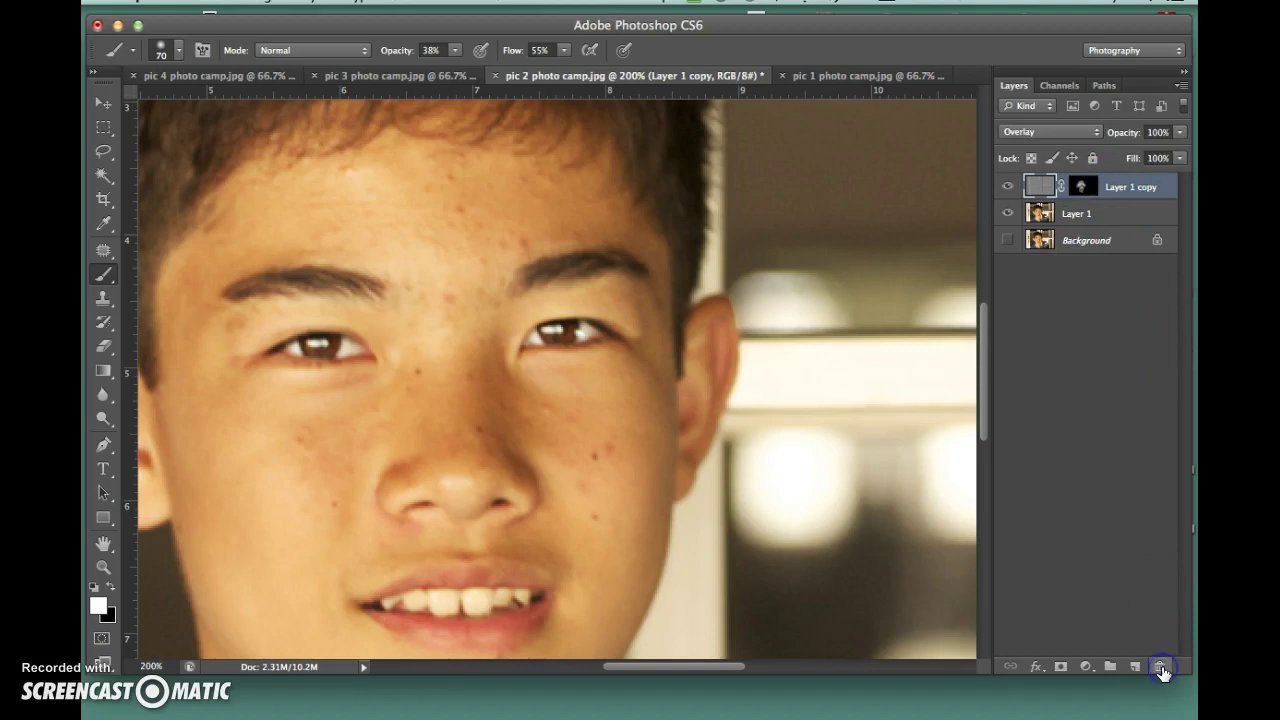
- Compare the portrait with and without Layer 1 copy by toggling the layer's visibility
{"action": "left_click", "coordinate": [1008, 187]}
{"action": "left_click", "coordinate": [1008, 187]}
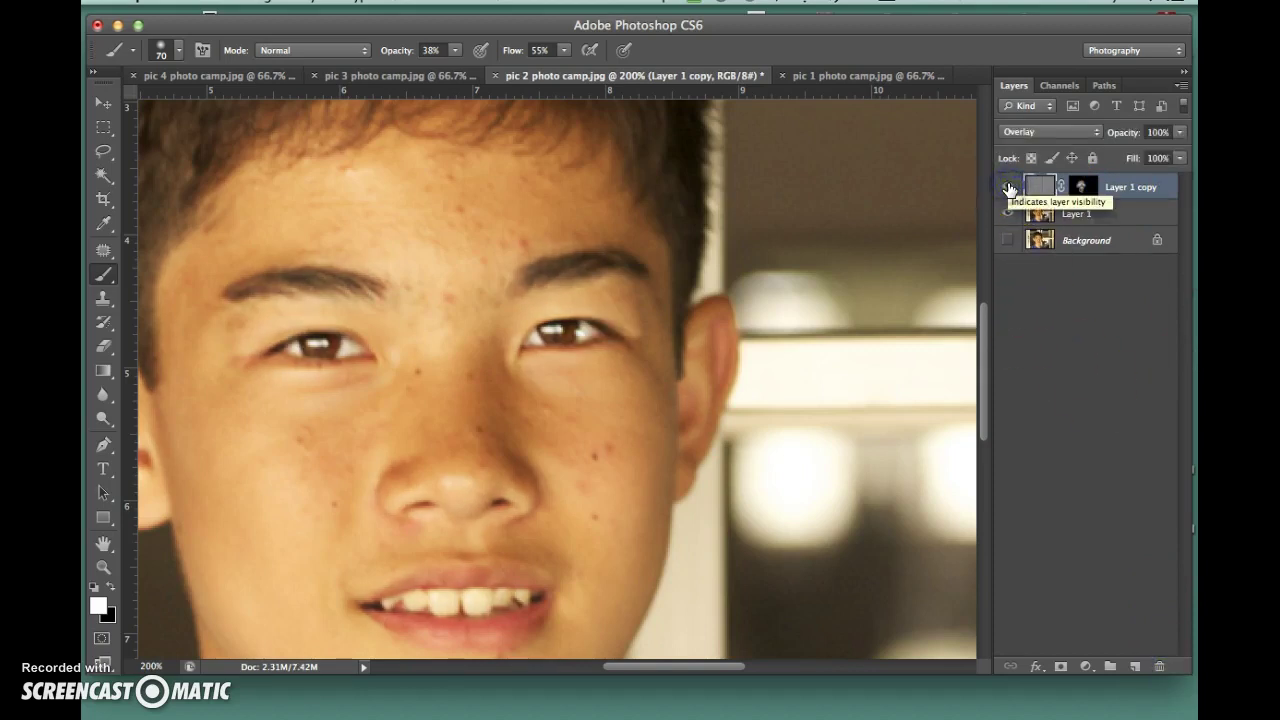
{"action": "left_click", "coordinate": [1008, 187]}
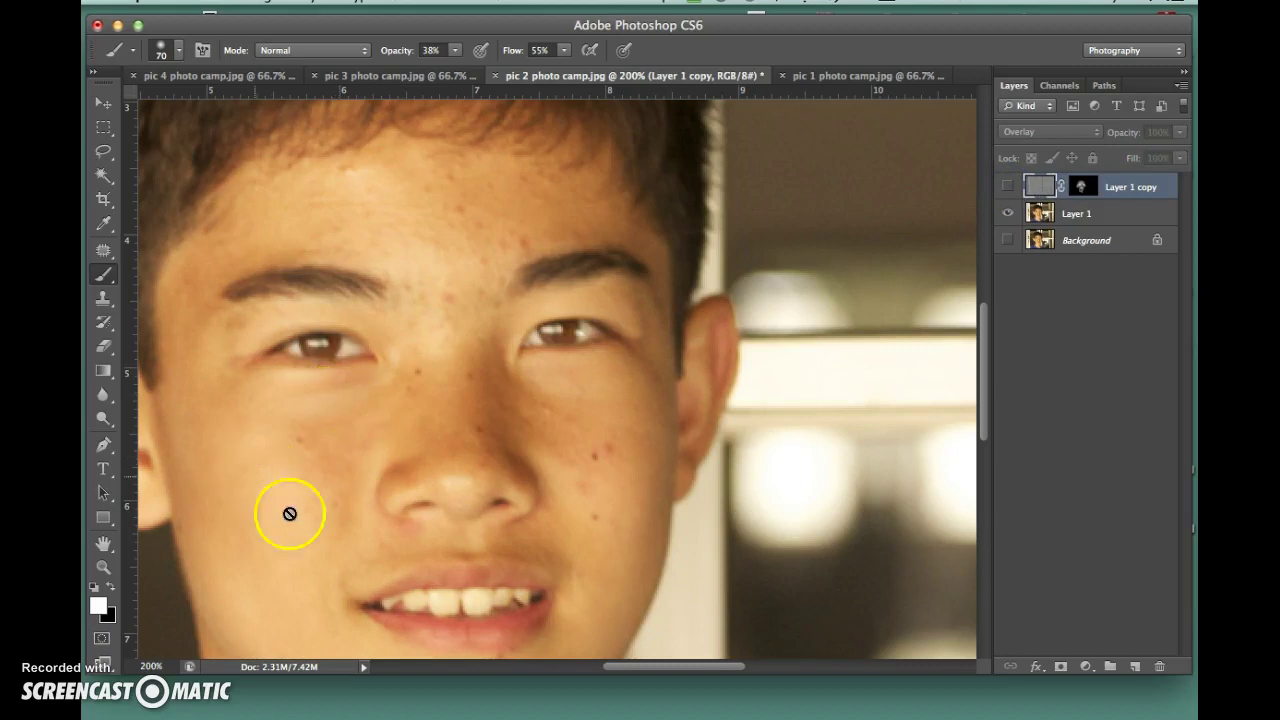
{"action": "left_click", "coordinate": [1008, 188]}
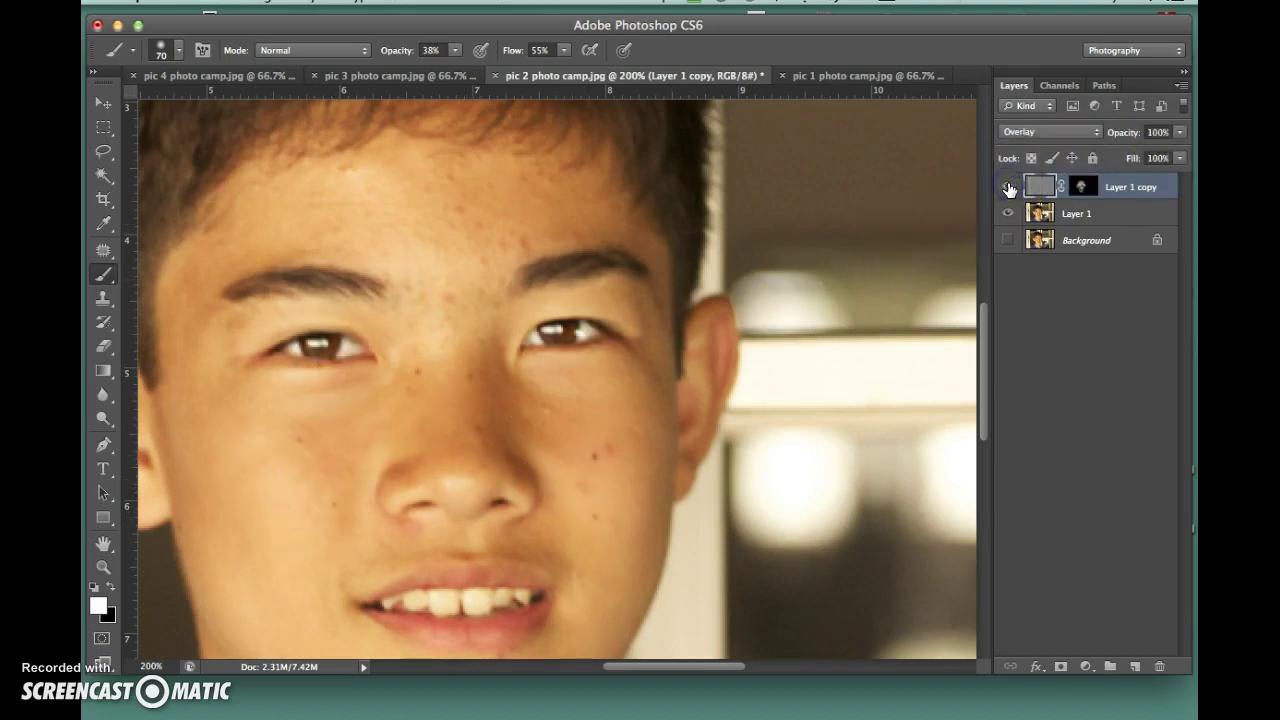
{"action": "left_click", "coordinate": [1008, 188]}
{"action": "left_click", "coordinate": [1008, 188]}
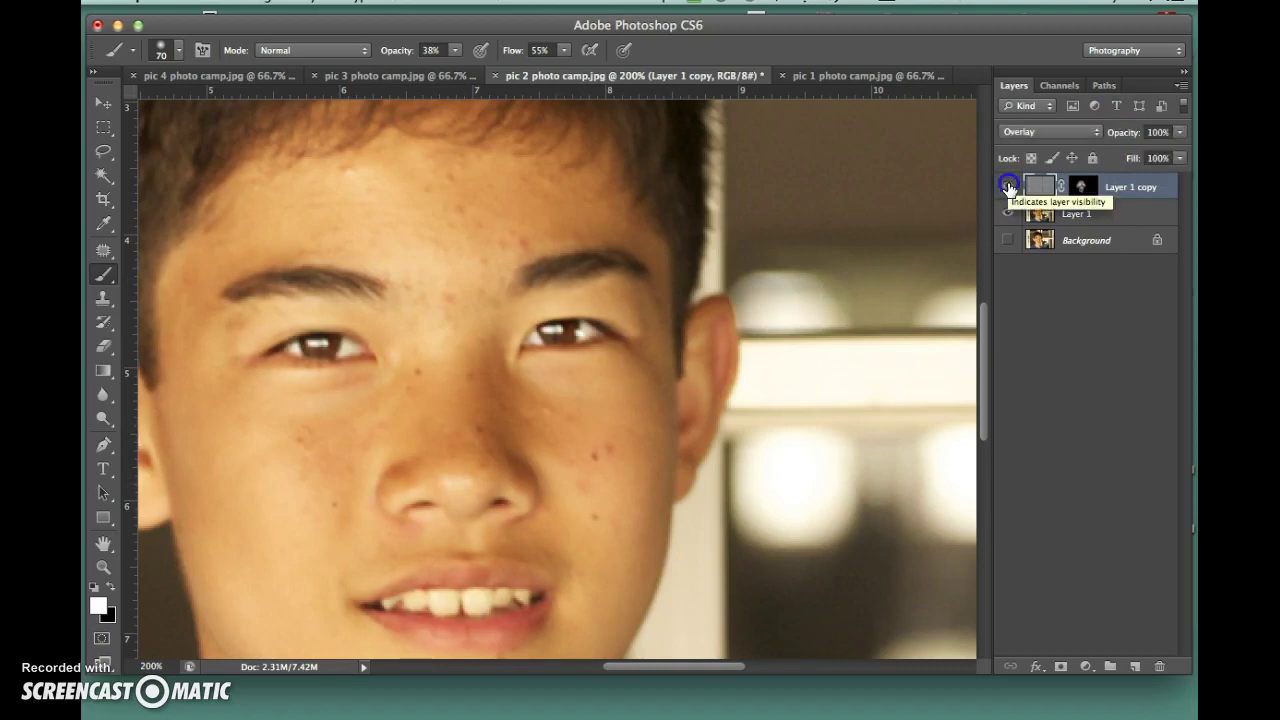
- Fill Layer 1 copy's mask with black in Normal mode at 100% opacity
{"action": "left_click", "coordinate": [1080, 189]}
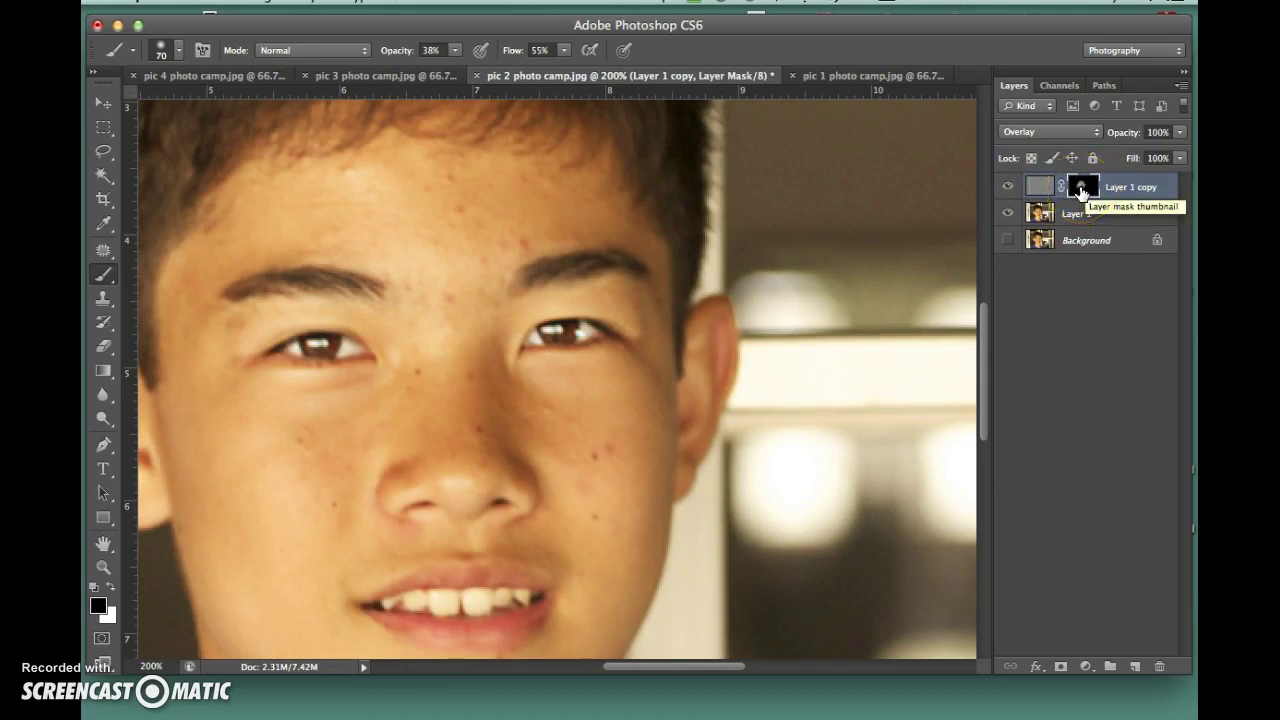
{"action": "key", "text": "shift+BackSpace"}
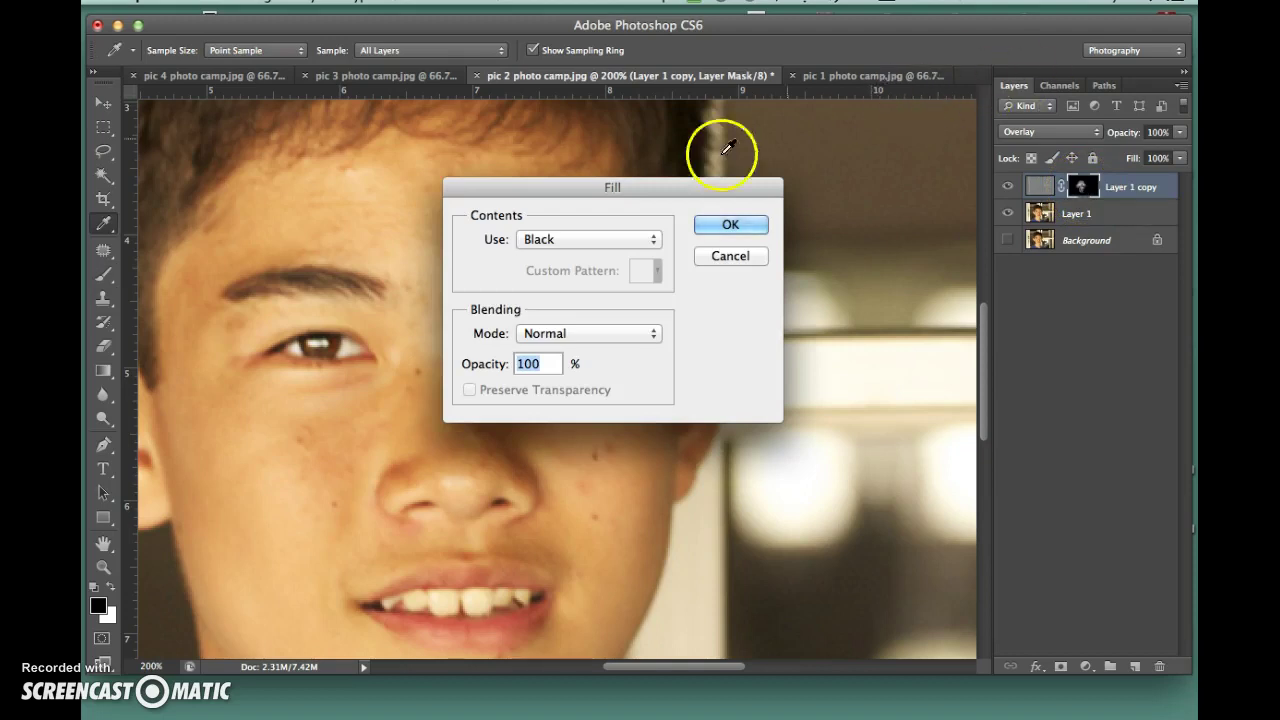
{"action": "left_click", "coordinate": [575, 244]}
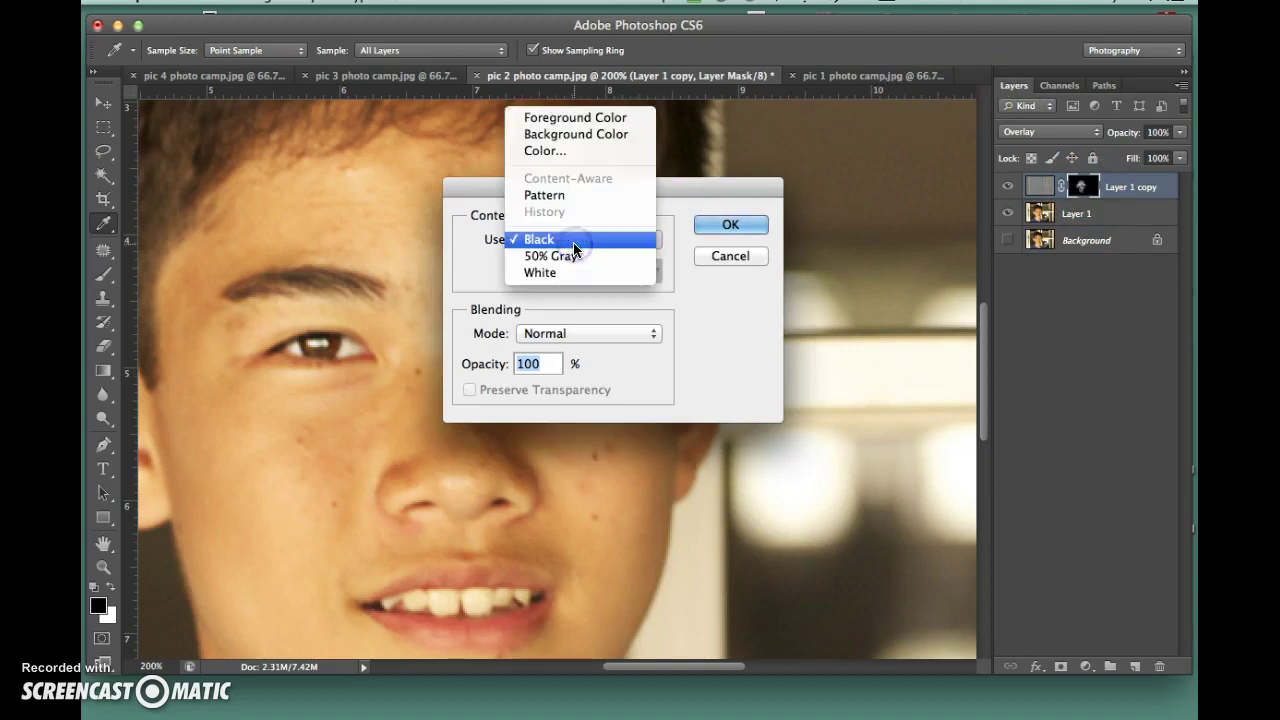
{"action": "left_click", "coordinate": [575, 243]}
{"action": "left_click", "coordinate": [731, 224]}
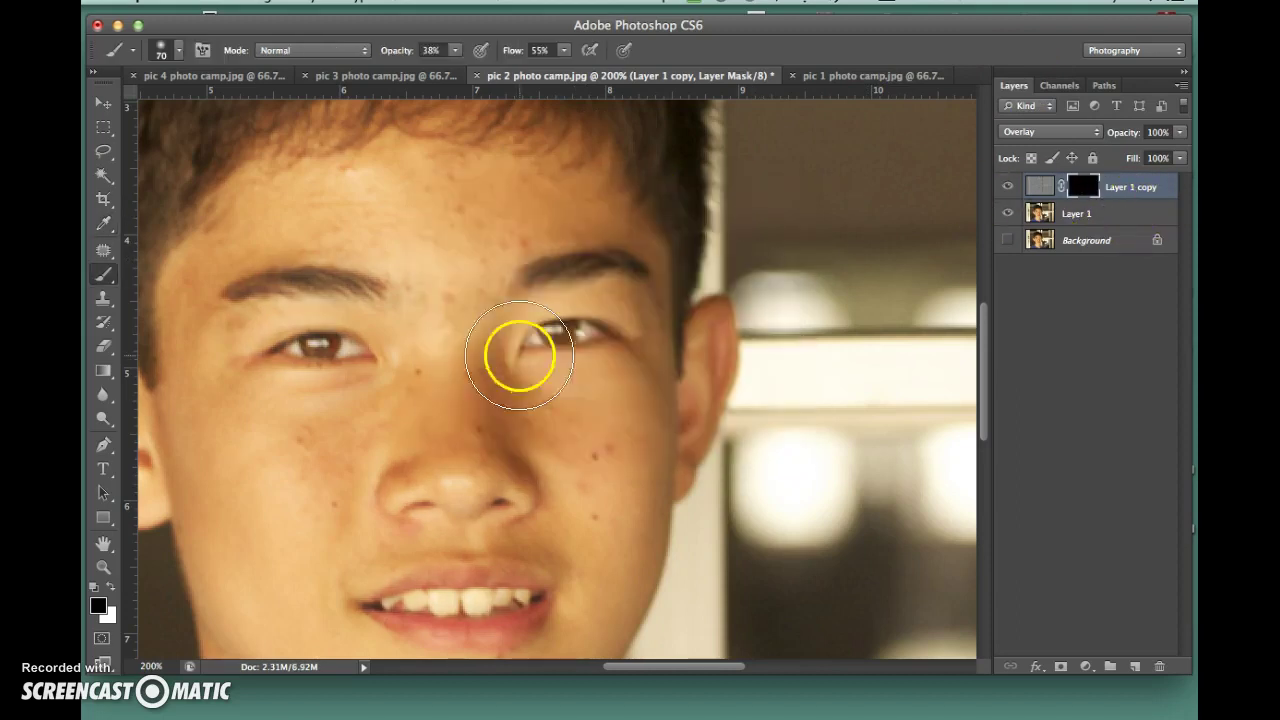
- Check Layer 1 copy's effect, and paint white on its mask over the eyes, eyebrows and mouth with a size 30 brush
{"action": "left_click", "coordinate": [1011, 187]}
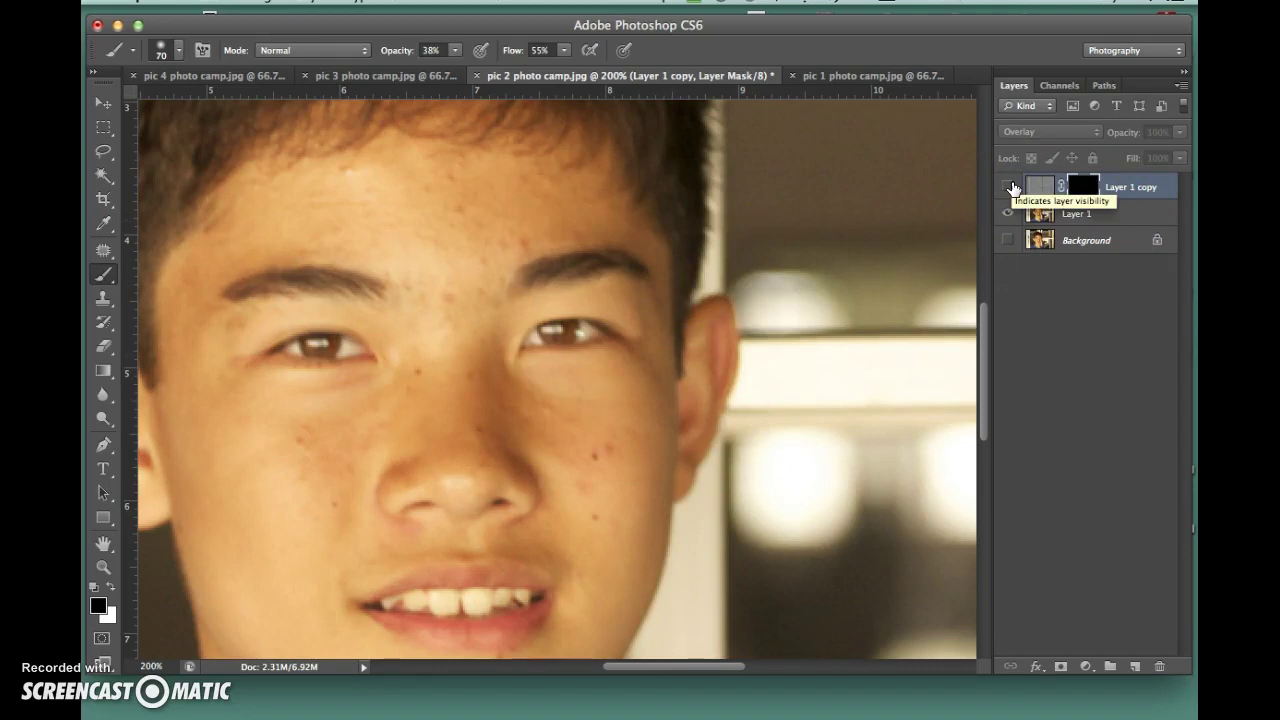
{"action": "left_click", "coordinate": [1008, 187]}
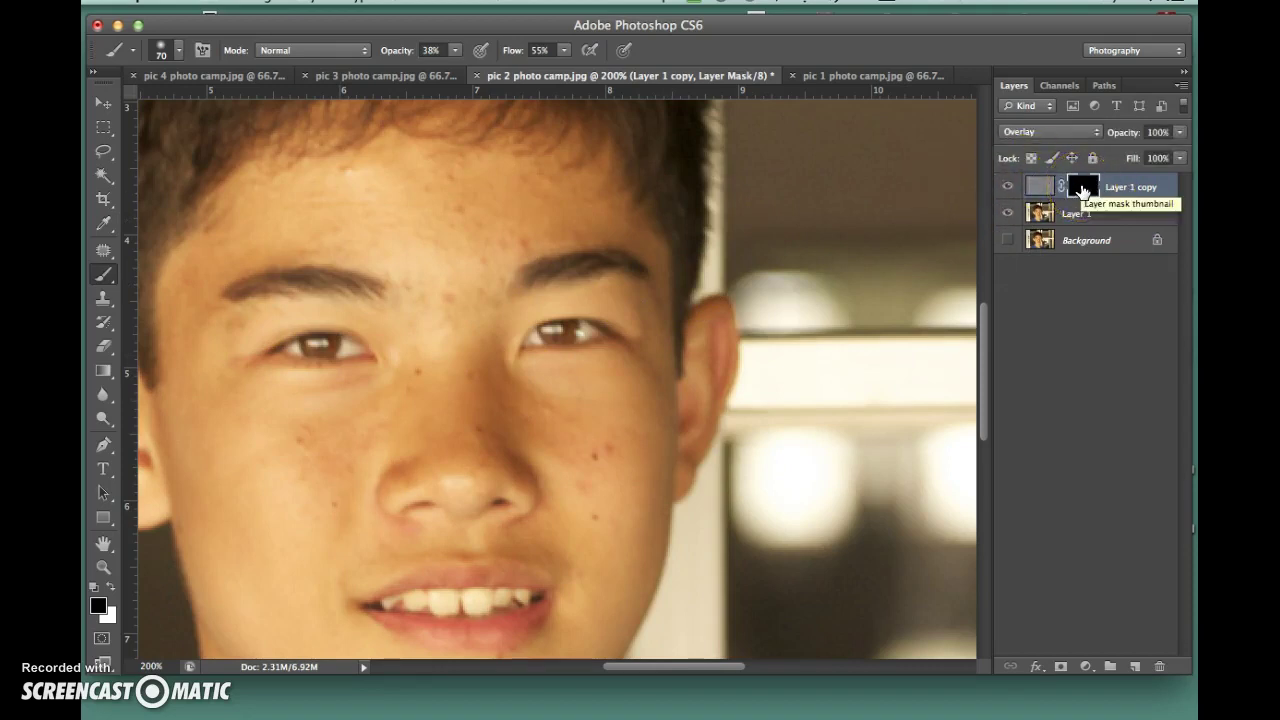
{"action": "key", "text": "["}
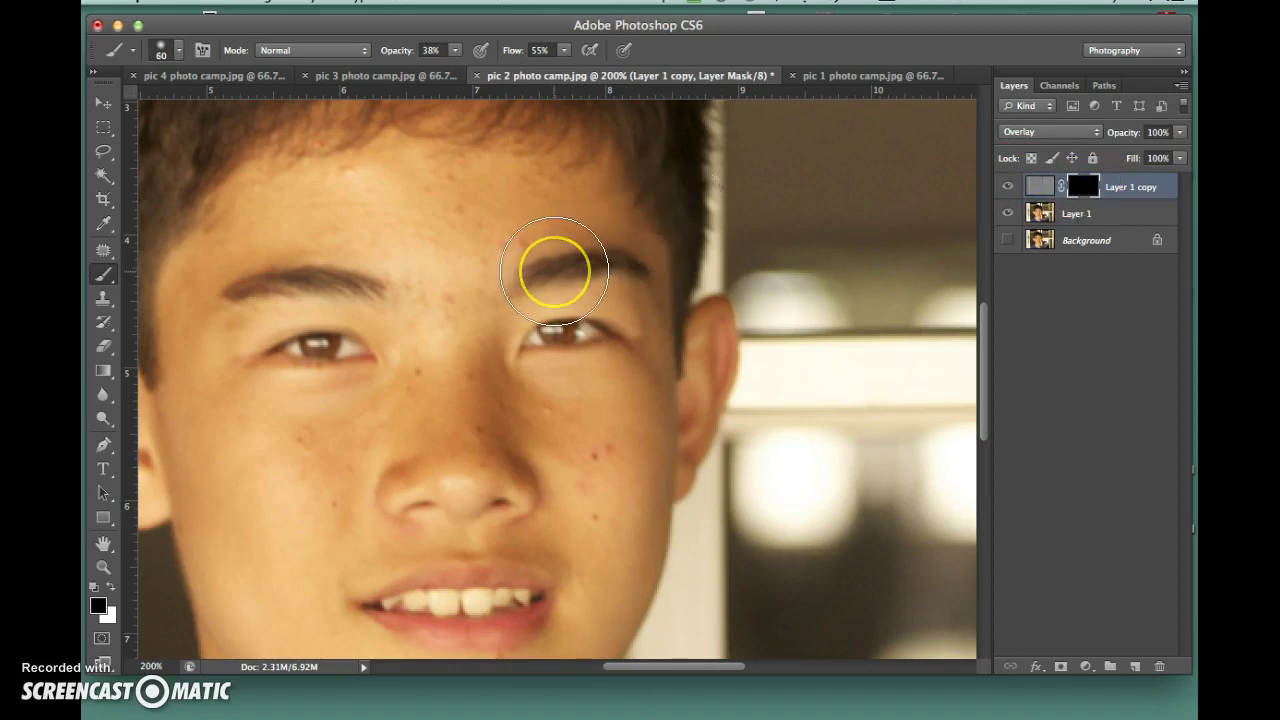
{"action": "left_click", "coordinate": [556, 327]}
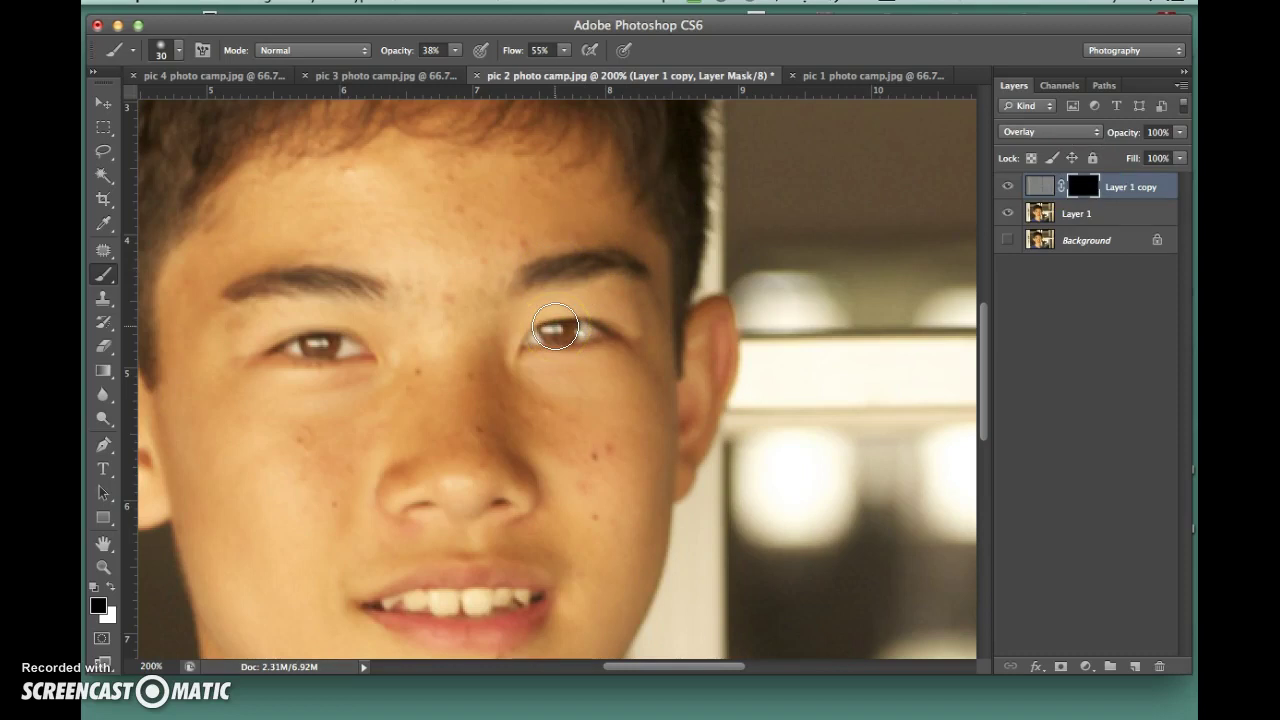
{"action": "key", "text": "x"}
{"action": "mouse_move", "coordinate": [566, 334]}
{"action": "left_mouse_down"}
{"action": "mouse_move", "coordinate": [522, 339]}
{"action": "mouse_move", "coordinate": [518, 359]}
{"action": "mouse_move", "coordinate": [586, 326]}
{"action": "mouse_move", "coordinate": [625, 331]}
{"action": "mouse_move", "coordinate": [520, 349]}
{"action": "mouse_move", "coordinate": [582, 343]}
{"action": "mouse_move", "coordinate": [511, 360]}
{"action": "left_mouse_up"}
{"action": "mouse_move", "coordinate": [603, 260]}
{"action": "left_mouse_down"}
{"action": "mouse_move", "coordinate": [509, 287]}
{"action": "mouse_move", "coordinate": [651, 280]}
{"action": "mouse_move", "coordinate": [563, 263]}
{"action": "mouse_move", "coordinate": [329, 286]}
{"action": "mouse_move", "coordinate": [359, 289]}
{"action": "mouse_move", "coordinate": [220, 329]}
{"action": "mouse_move", "coordinate": [229, 311]}
{"action": "mouse_move", "coordinate": [366, 346]}
{"action": "mouse_move", "coordinate": [291, 377]}
{"action": "mouse_move", "coordinate": [306, 357]}
{"action": "mouse_move", "coordinate": [375, 358]}
{"action": "left_mouse_up"}
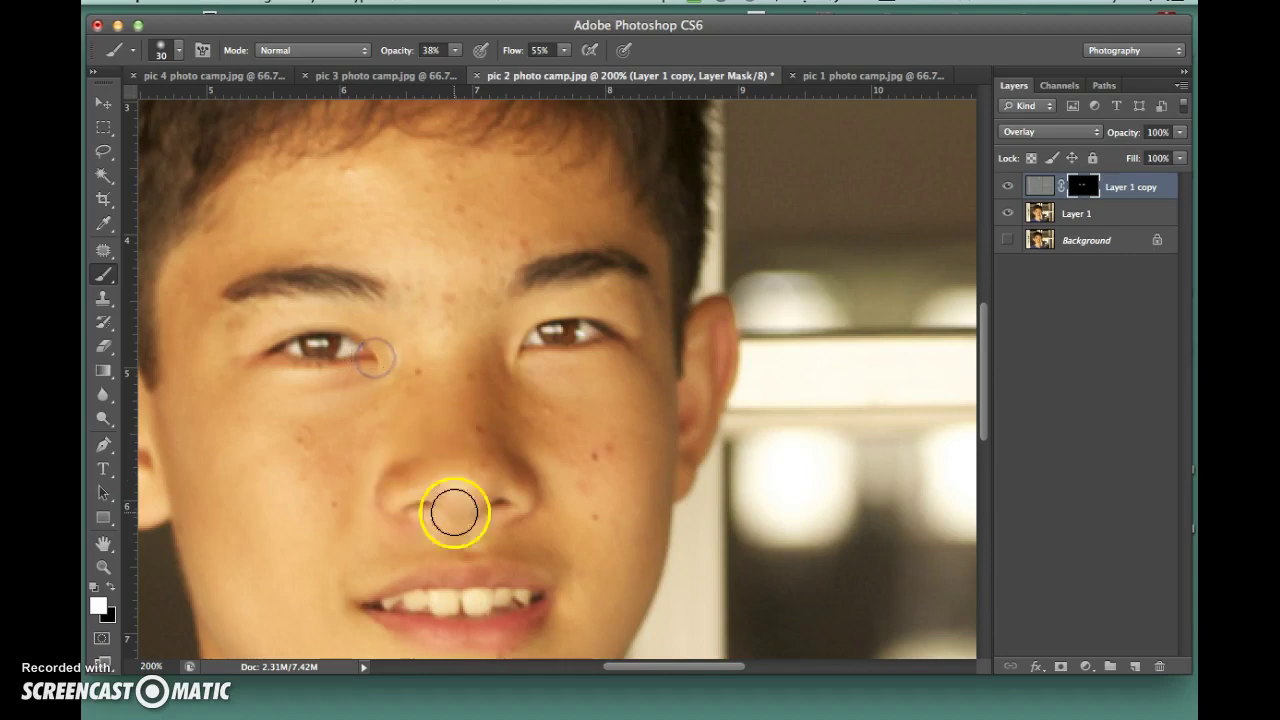
{"action": "mouse_move", "coordinate": [495, 583]}
{"action": "left_mouse_down"}
{"action": "mouse_move", "coordinate": [439, 583]}
{"action": "mouse_move", "coordinate": [382, 618]}
{"action": "mouse_move", "coordinate": [505, 617]}
{"action": "mouse_move", "coordinate": [569, 560]}
{"action": "mouse_move", "coordinate": [486, 594]}
{"action": "left_mouse_up"}
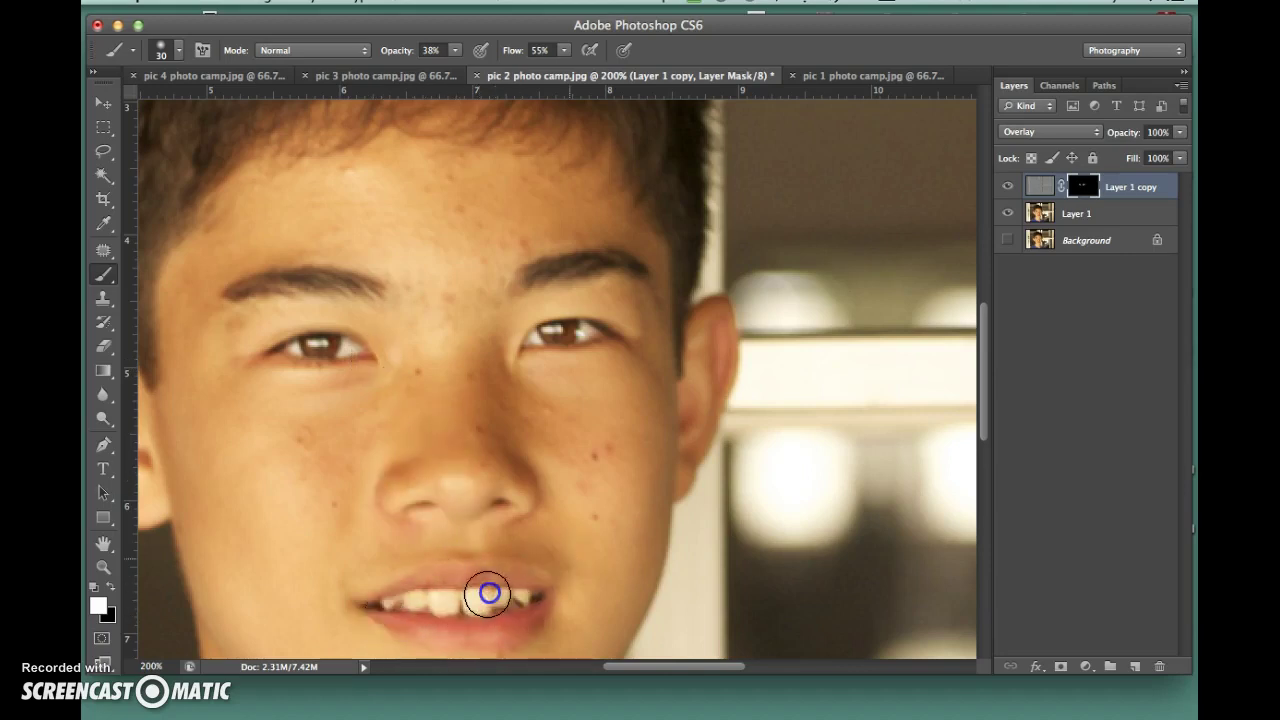
- Paint white on Layer 1 copy's mask over the ears and hair, and compare the portrait with and without the layer
{"action": "scroll", "coordinate": [431, 491], "scroll_direction": "left", "scroll_amount": 6}
{"action": "scroll", "coordinate": [431, 491], "scroll_direction": "up", "scroll_amount": 1}
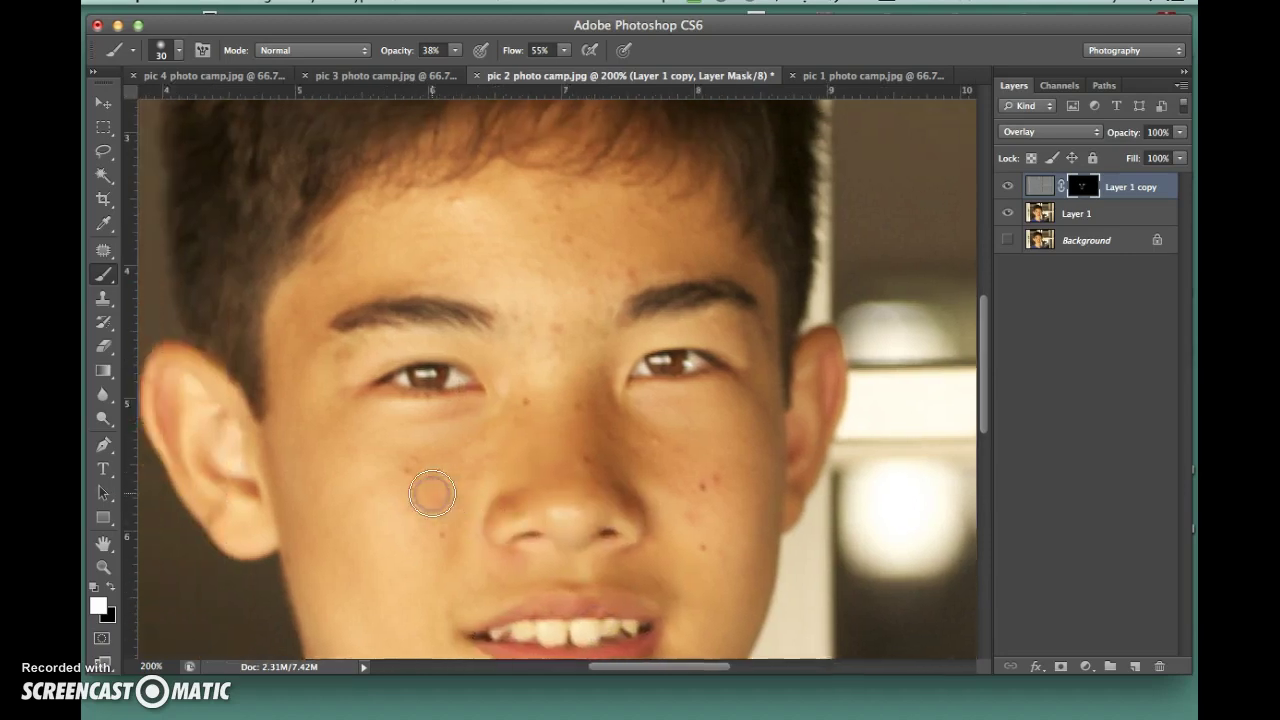
{"action": "mouse_move", "coordinate": [254, 413]}
{"action": "left_mouse_down"}
{"action": "mouse_move", "coordinate": [235, 384]}
{"action": "mouse_move", "coordinate": [195, 365]}
{"action": "mouse_move", "coordinate": [195, 443]}
{"action": "mouse_move", "coordinate": [275, 541]}
{"action": "mouse_move", "coordinate": [273, 493]}
{"action": "left_mouse_up"}
{"action": "mouse_move", "coordinate": [808, 428]}
{"action": "left_mouse_down"}
{"action": "mouse_move", "coordinate": [854, 354]}
{"action": "mouse_move", "coordinate": [823, 363]}
{"action": "left_mouse_up"}
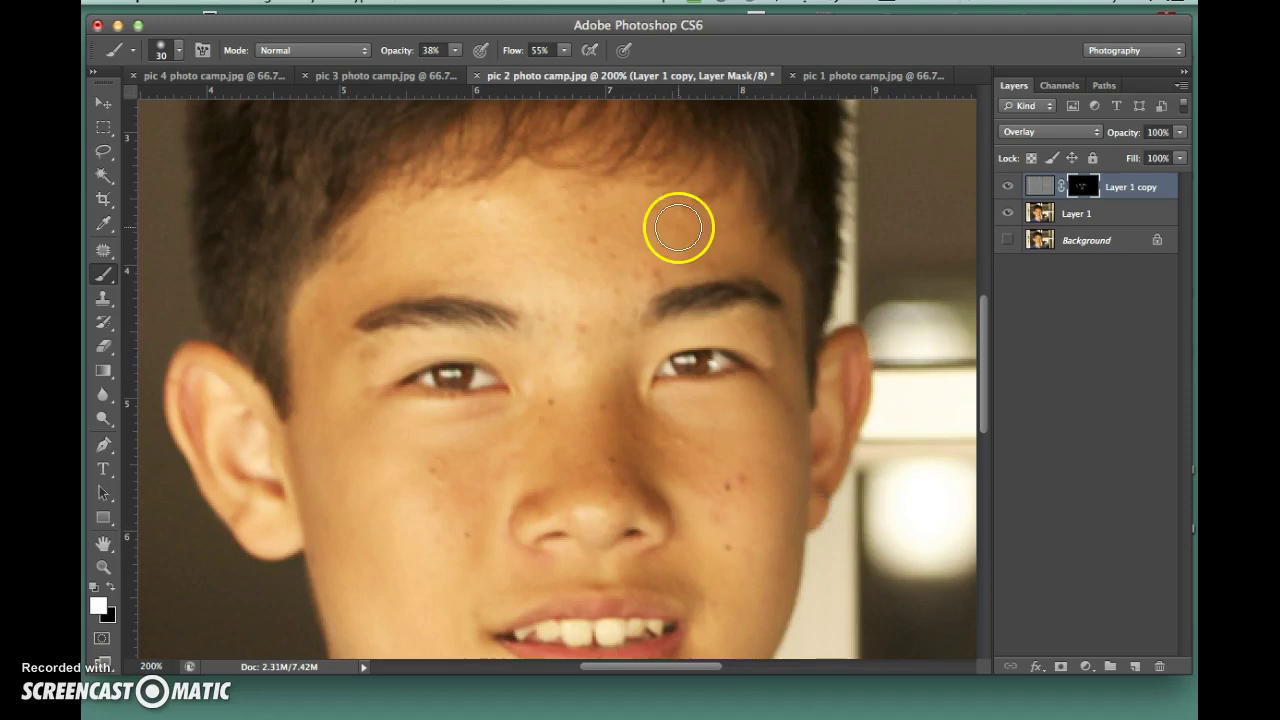
{"action": "scroll", "coordinate": [677, 224], "scroll_direction": "up", "scroll_amount": 7}
{"action": "scroll", "coordinate": [677, 224], "scroll_direction": "down", "scroll_amount": 3}
{"action": "left_click", "coordinate": [471, 337]}
{"action": "left_click", "coordinate": [651, 283]}
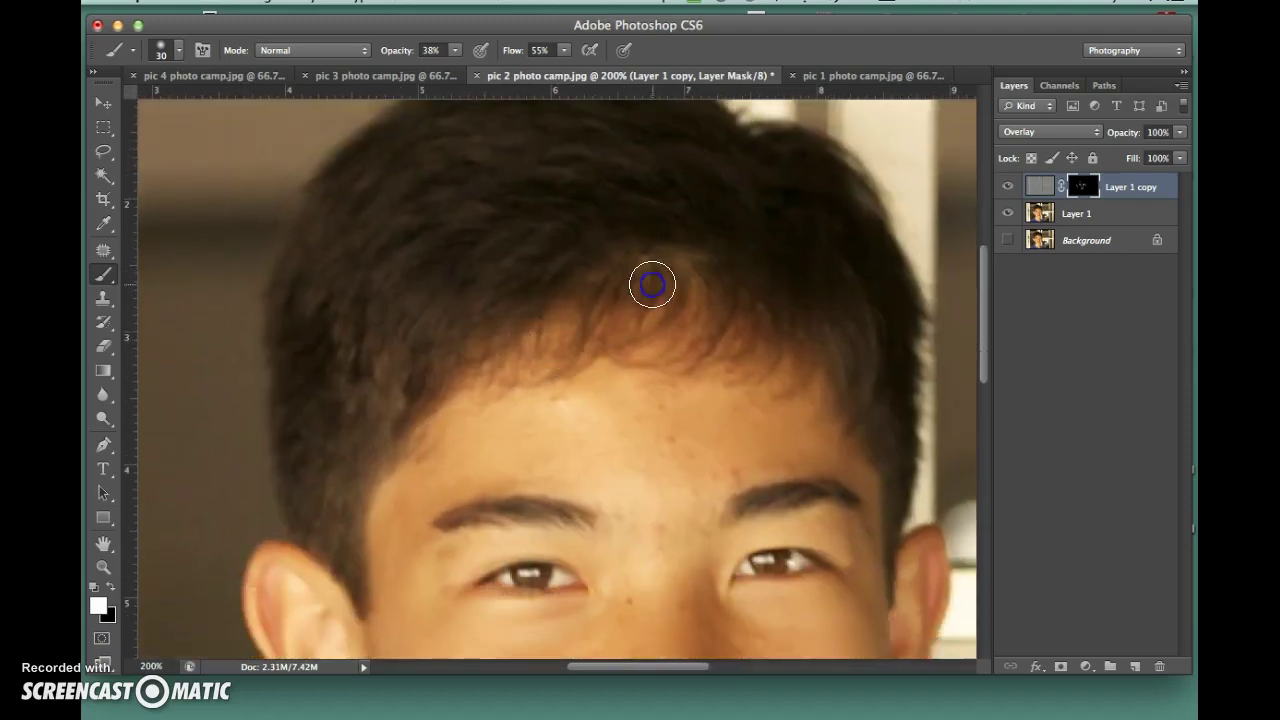
{"action": "left_click", "coordinate": [655, 296]}
{"action": "scroll", "coordinate": [655, 296], "scroll_direction": "down", "scroll_amount": 5}
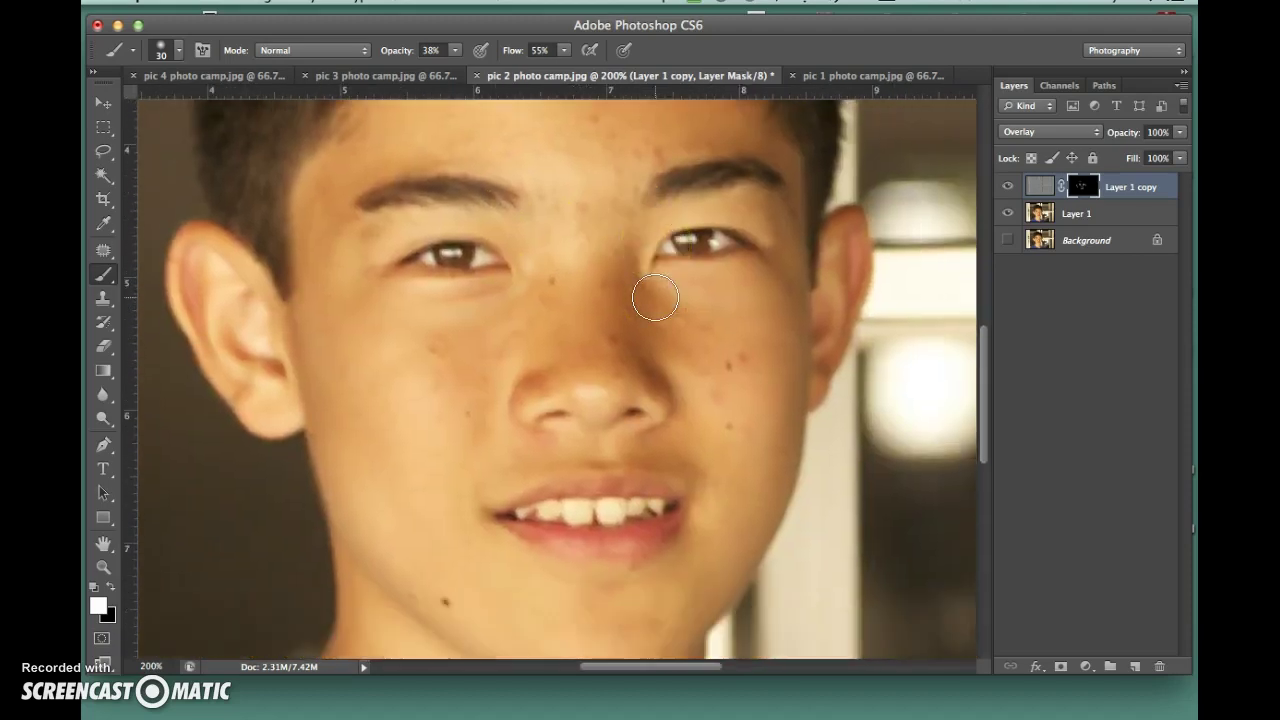
{"action": "left_click", "coordinate": [1009, 187]}
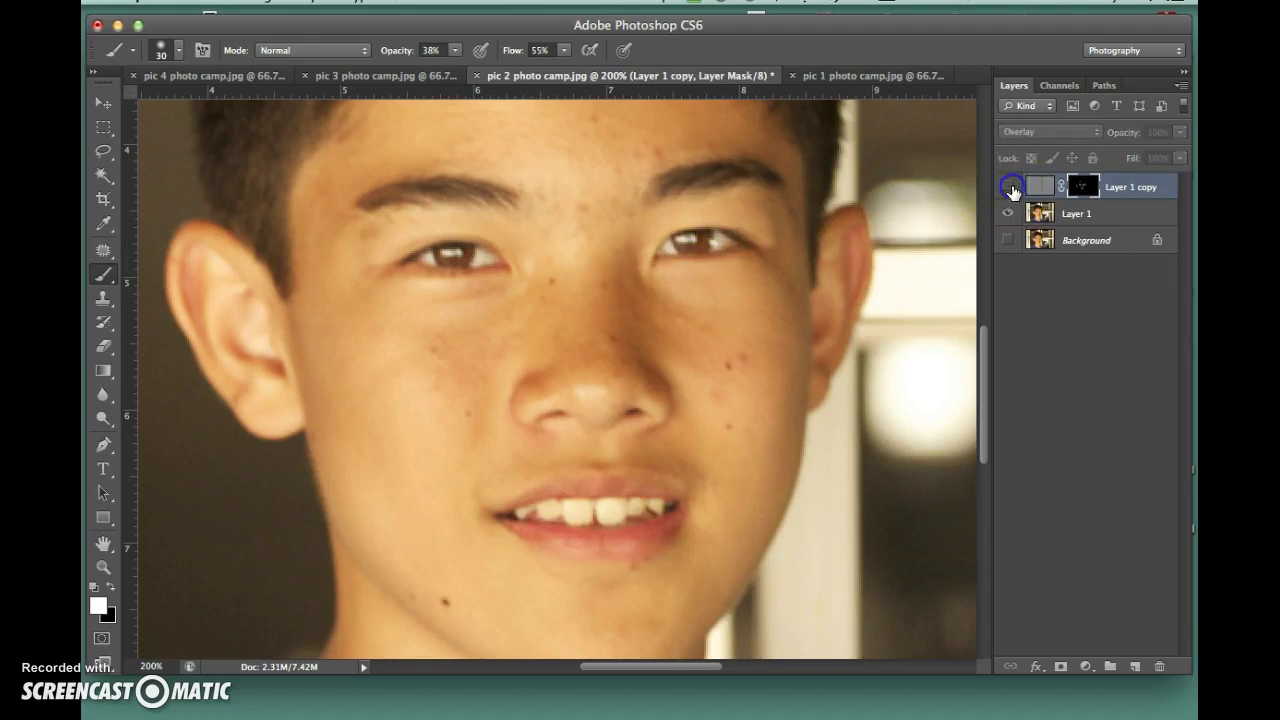
{"action": "left_click", "coordinate": [1010, 188]}
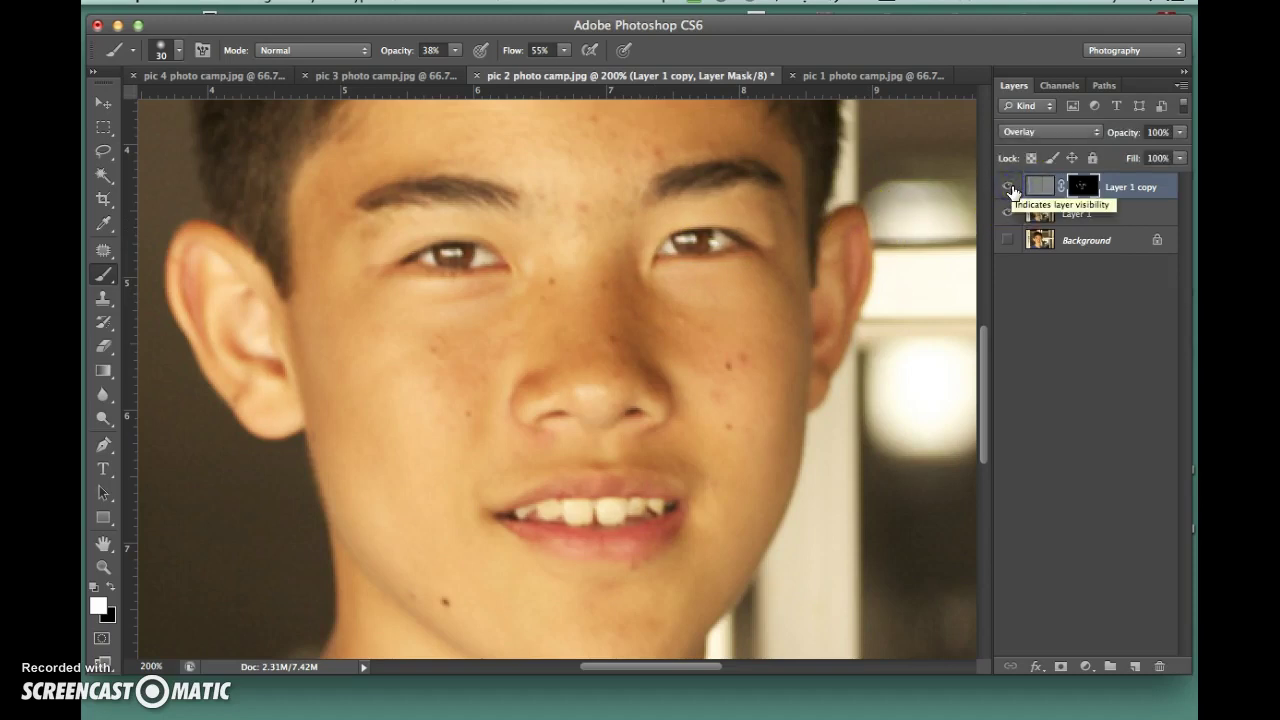
- Duplicate Layer 1 copy twice to intensify the masked sharpening
{"action": "left_click", "coordinate": [1114, 190]}
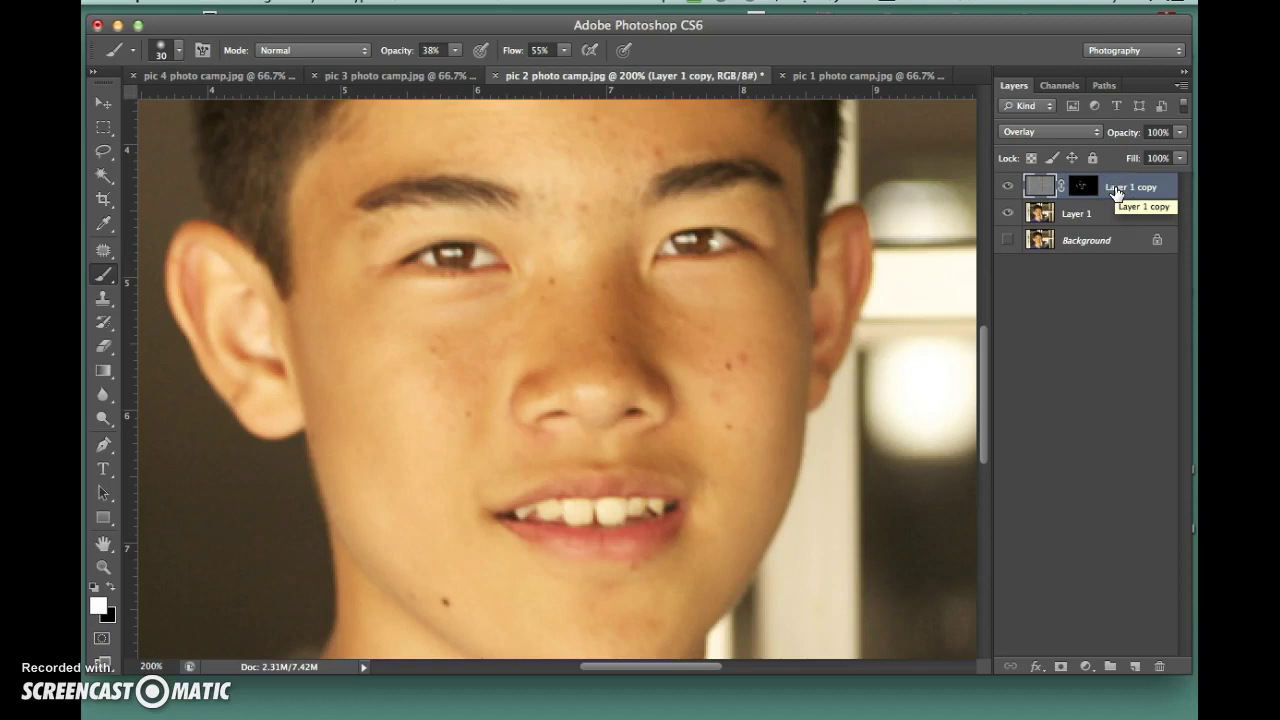
{"action": "key", "text": "super+j"}
{"action": "key", "text": "super+j"}
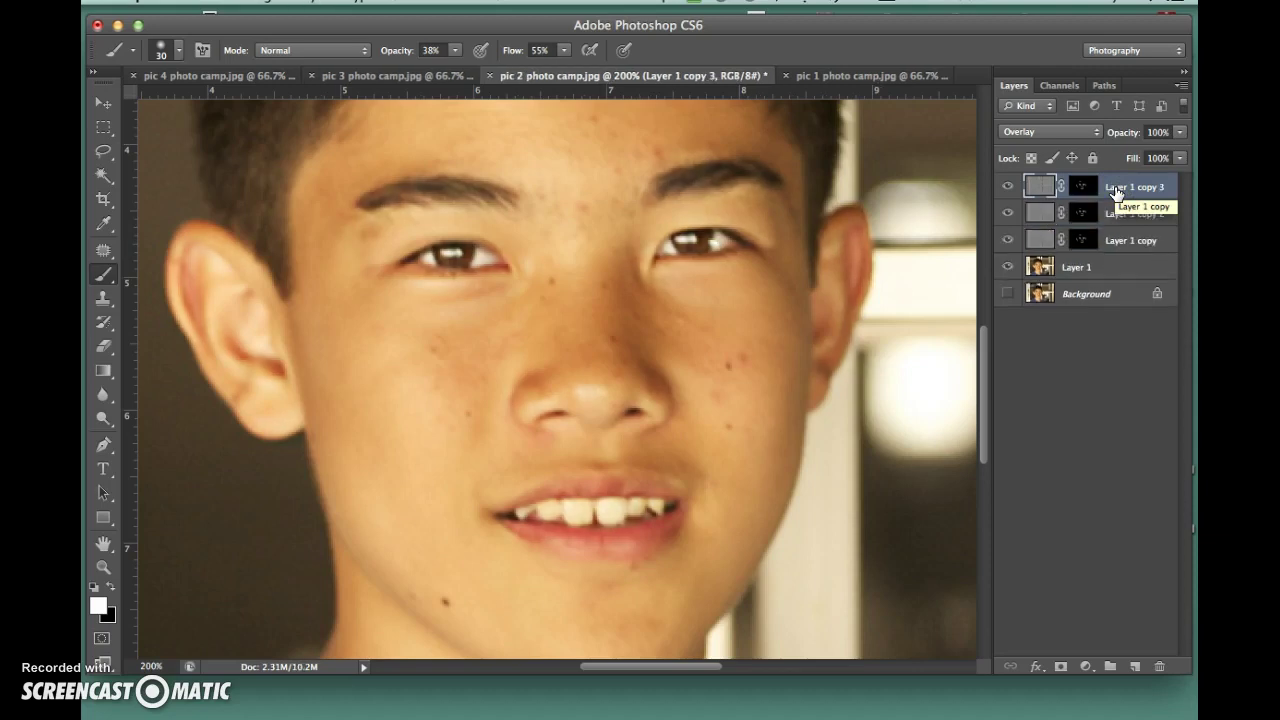
{"action": "key", "text": "super+minus"}
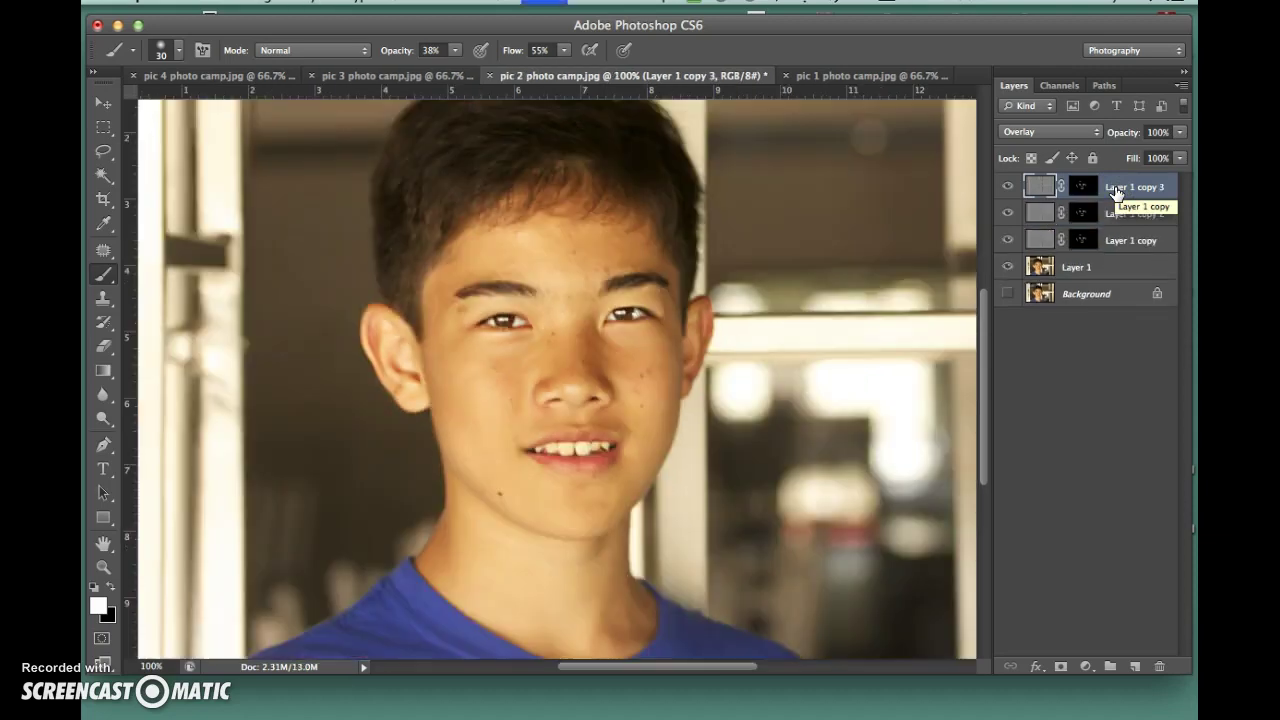
- Compare the sharpened portrait with the Background layer alone, and group Layer 1 copy, Layer 1 copy 2 and Layer 1 copy 3
{"action": "left_click", "coordinate": [1008, 294], "text": "alt"}
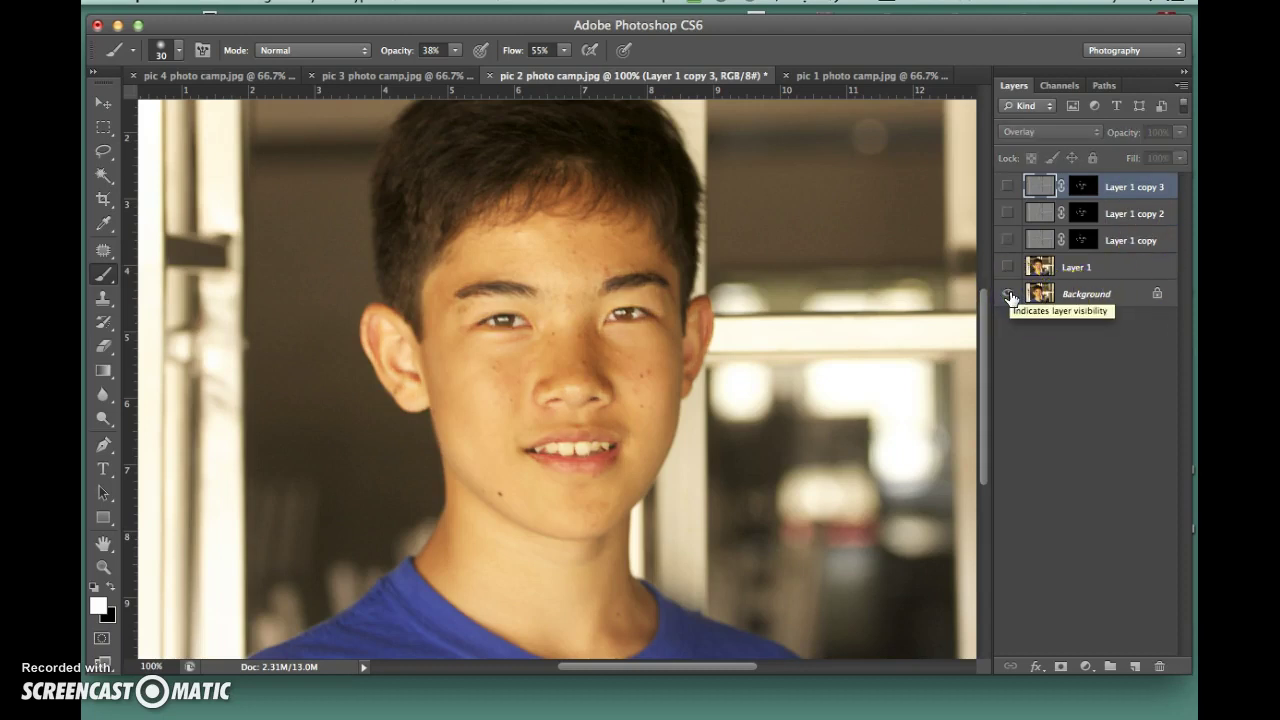
{"action": "left_click", "coordinate": [1008, 294], "text": "alt"}
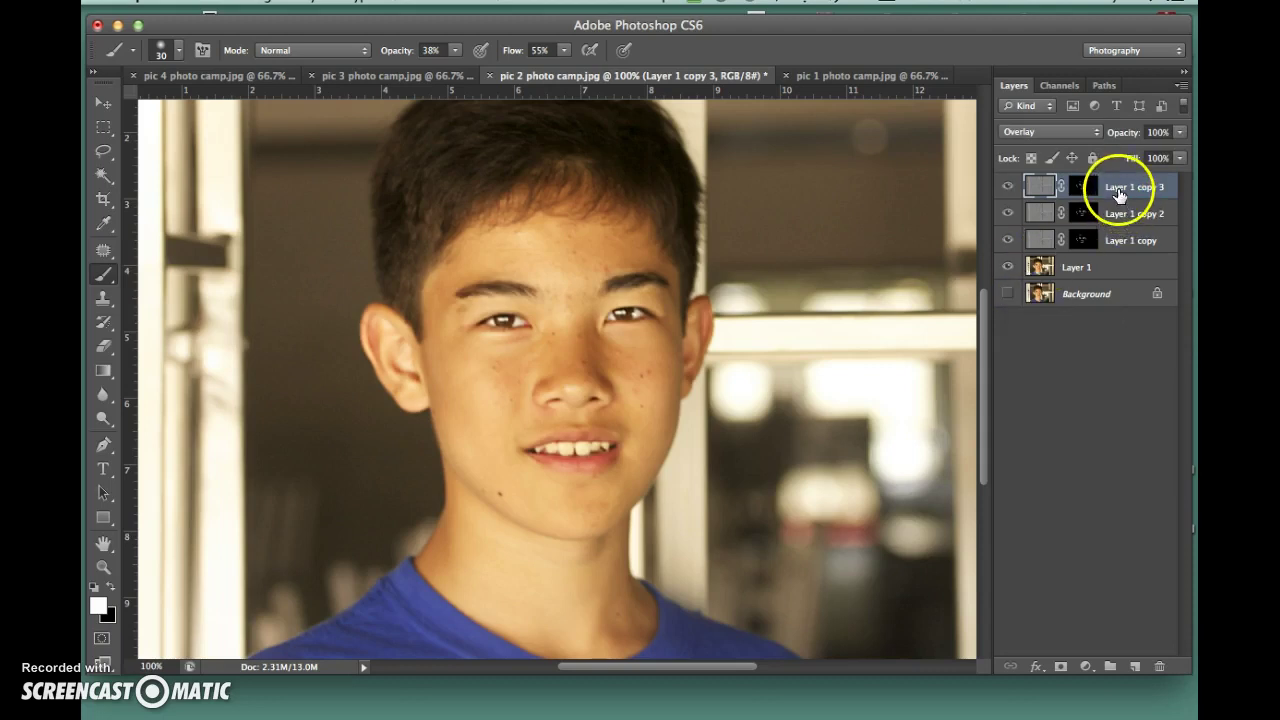
{"action": "left_click", "coordinate": [1128, 241], "text": "shift"}
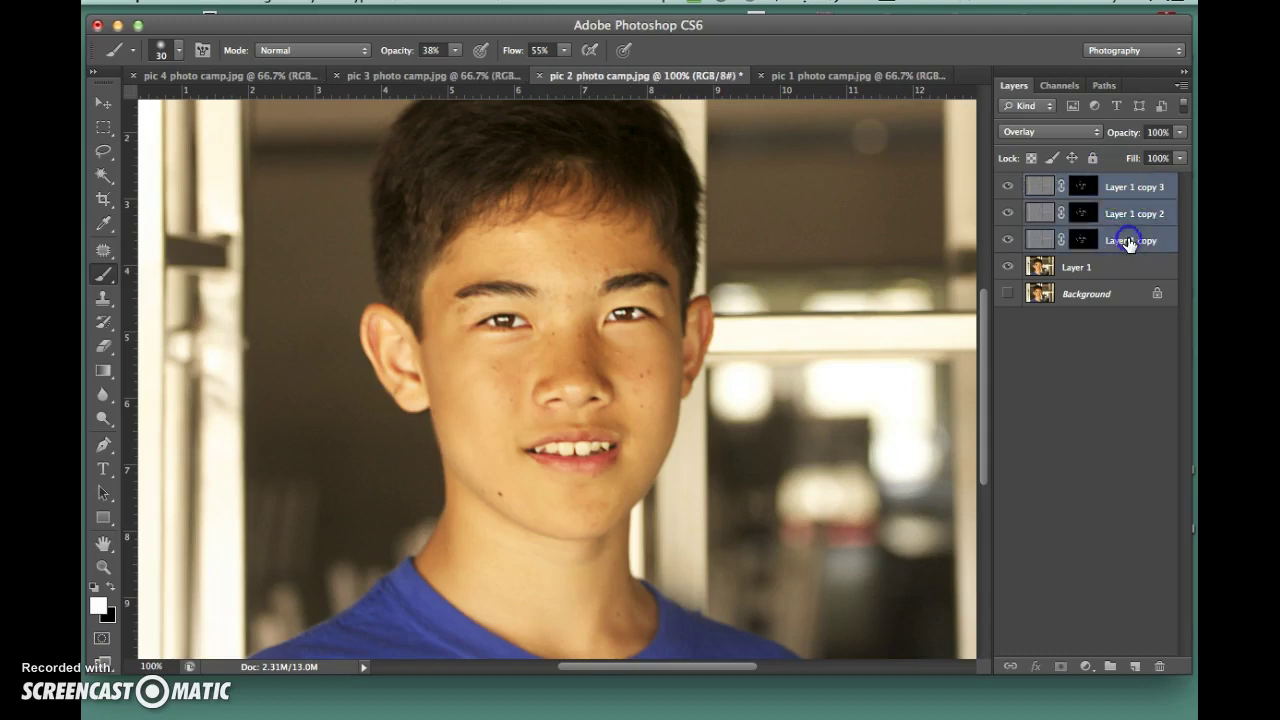
{"action": "key", "text": "super+g"}
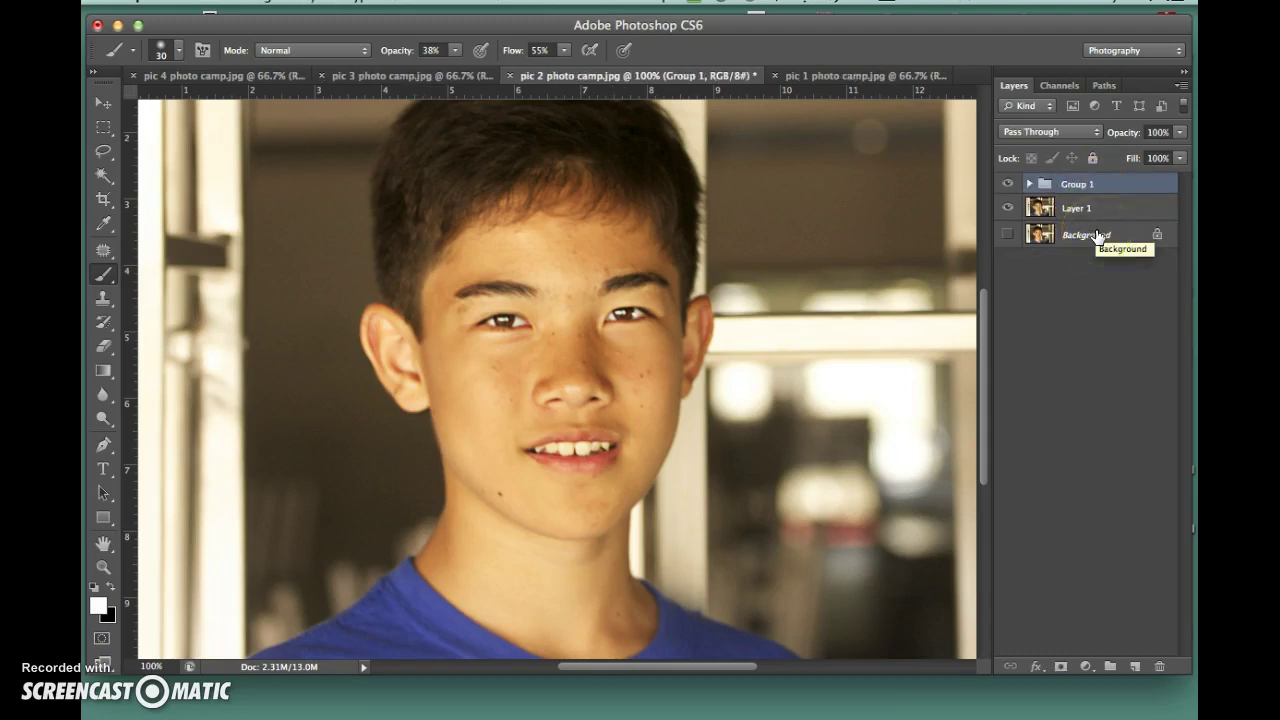
- Add a Brightness/Contrast adjustment layer with raised brightness above the group and fill its mask with black at 100% opacity
{"action": "key", "text": "super+equal"}
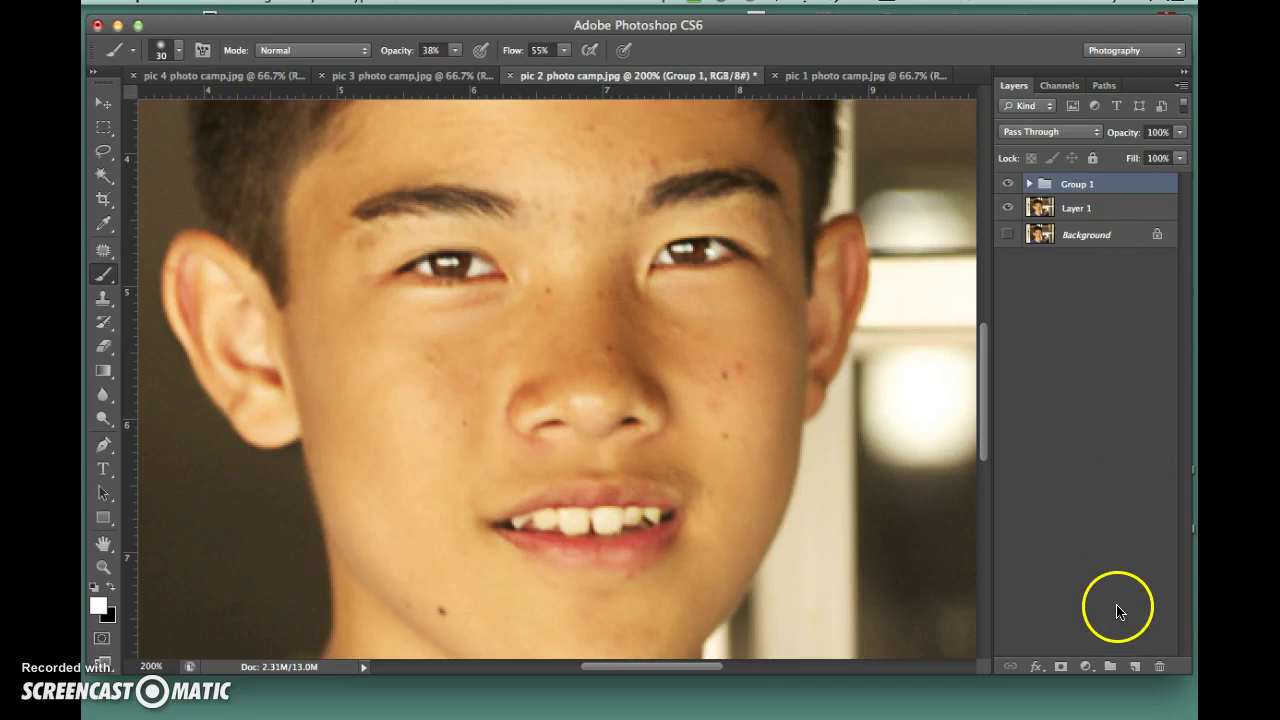
{"action": "left_click", "coordinate": [1085, 667]}
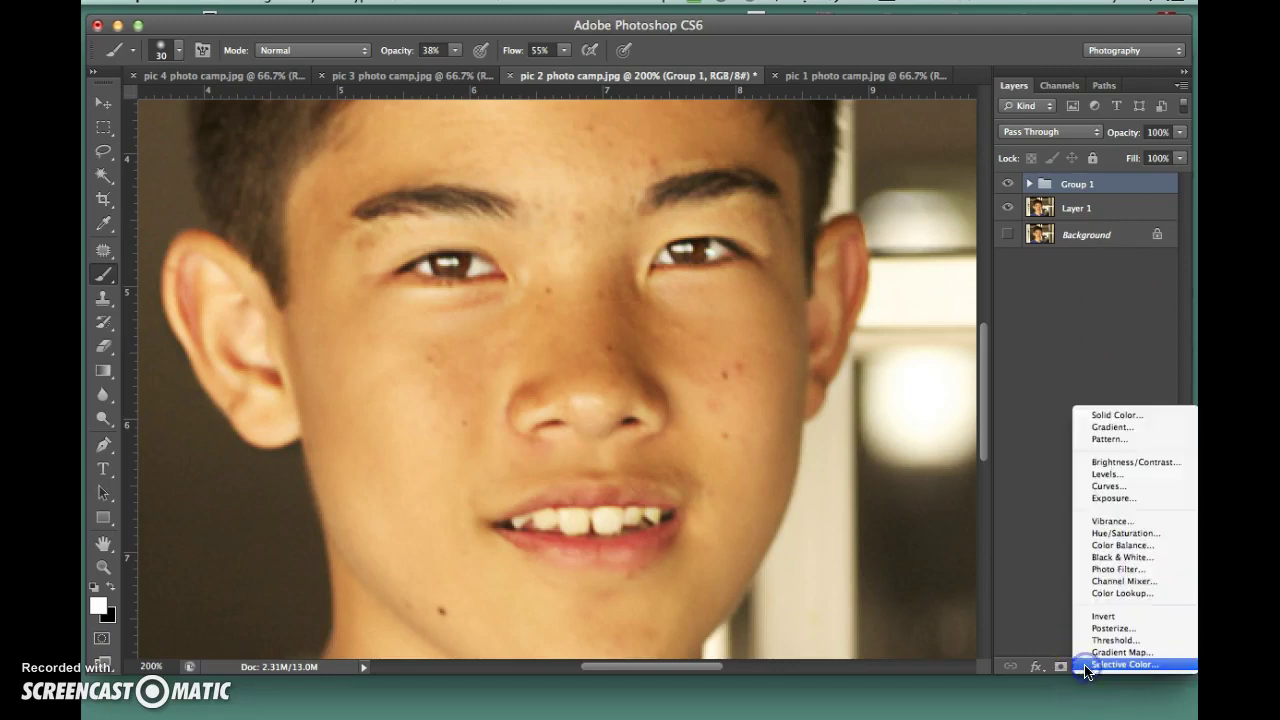
{"action": "left_click", "coordinate": [1136, 464]}
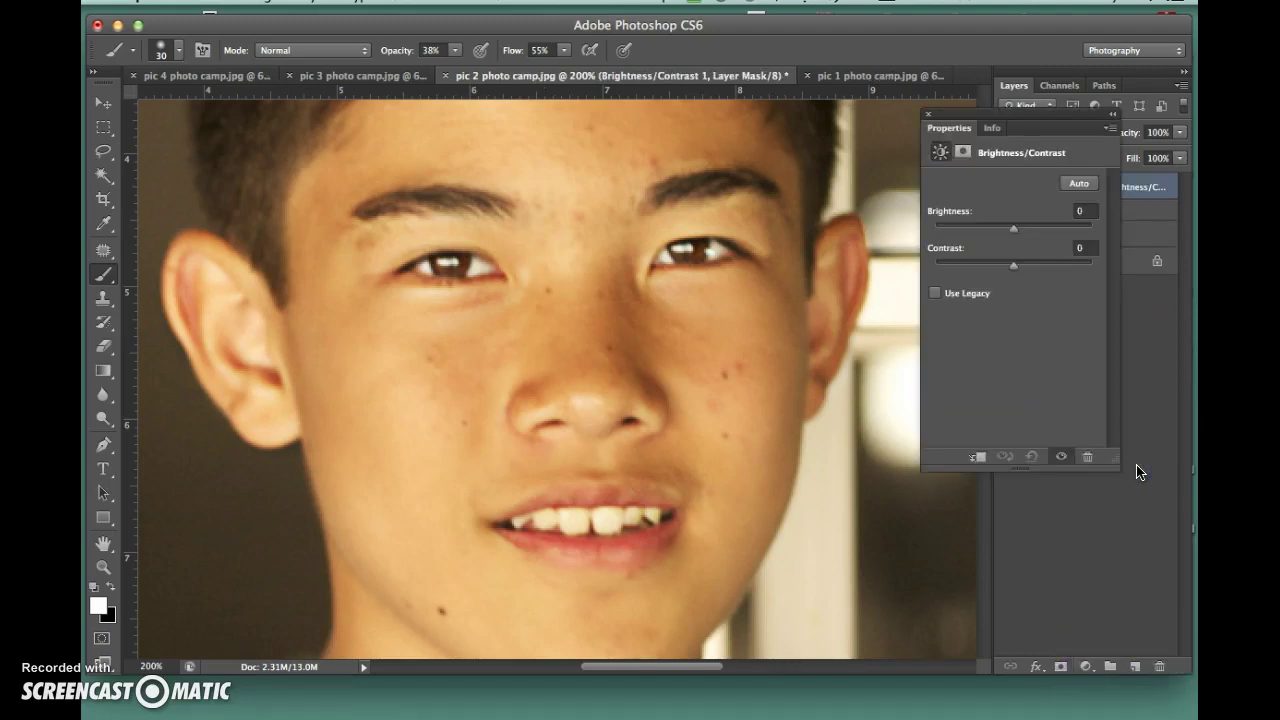
{"action": "left_click_drag", "start_coordinate": [1015, 232], "coordinate": [1037, 236]}
{"action": "left_click", "coordinate": [929, 115]}
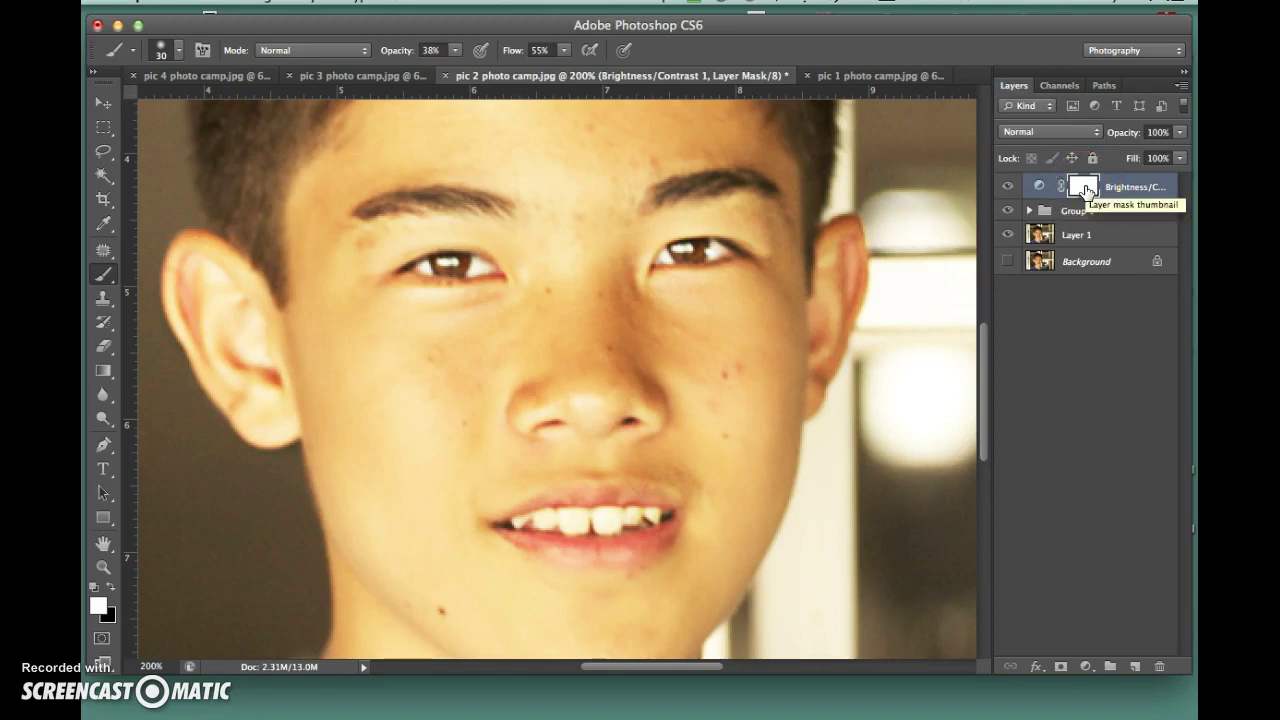
{"action": "key", "text": "shift+BackSpace"}
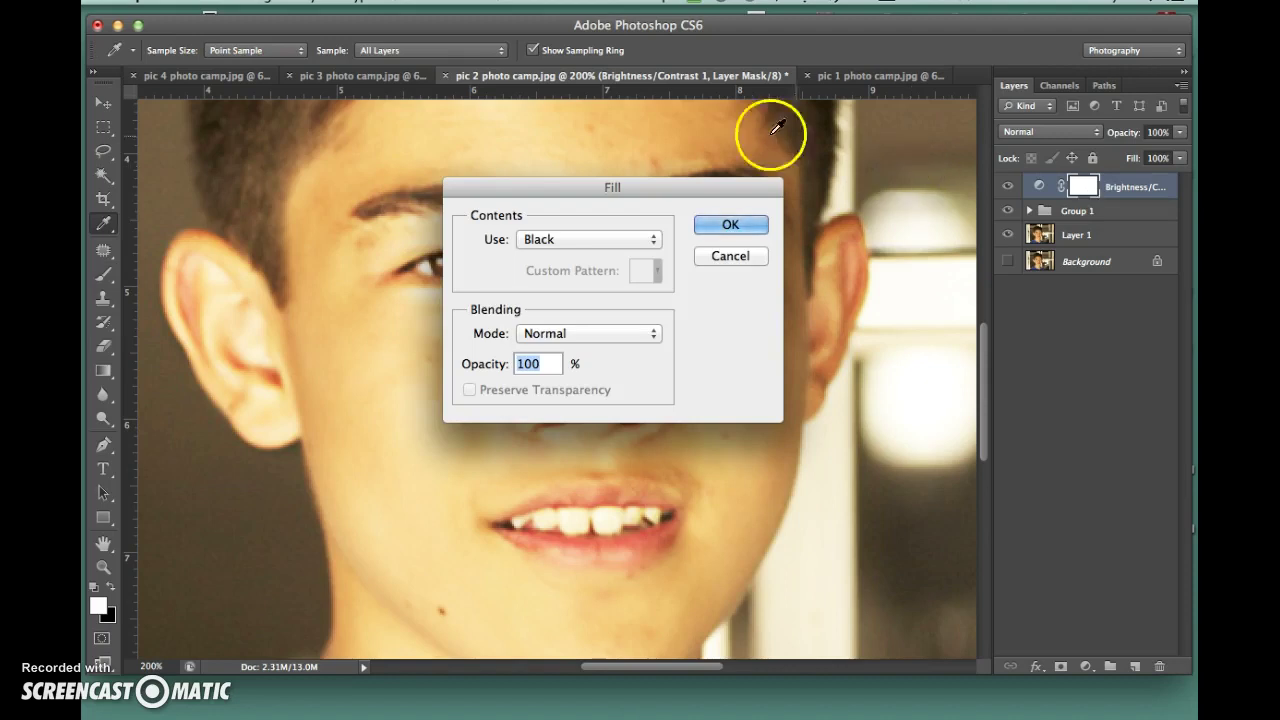
{"action": "key", "text": "Return"}
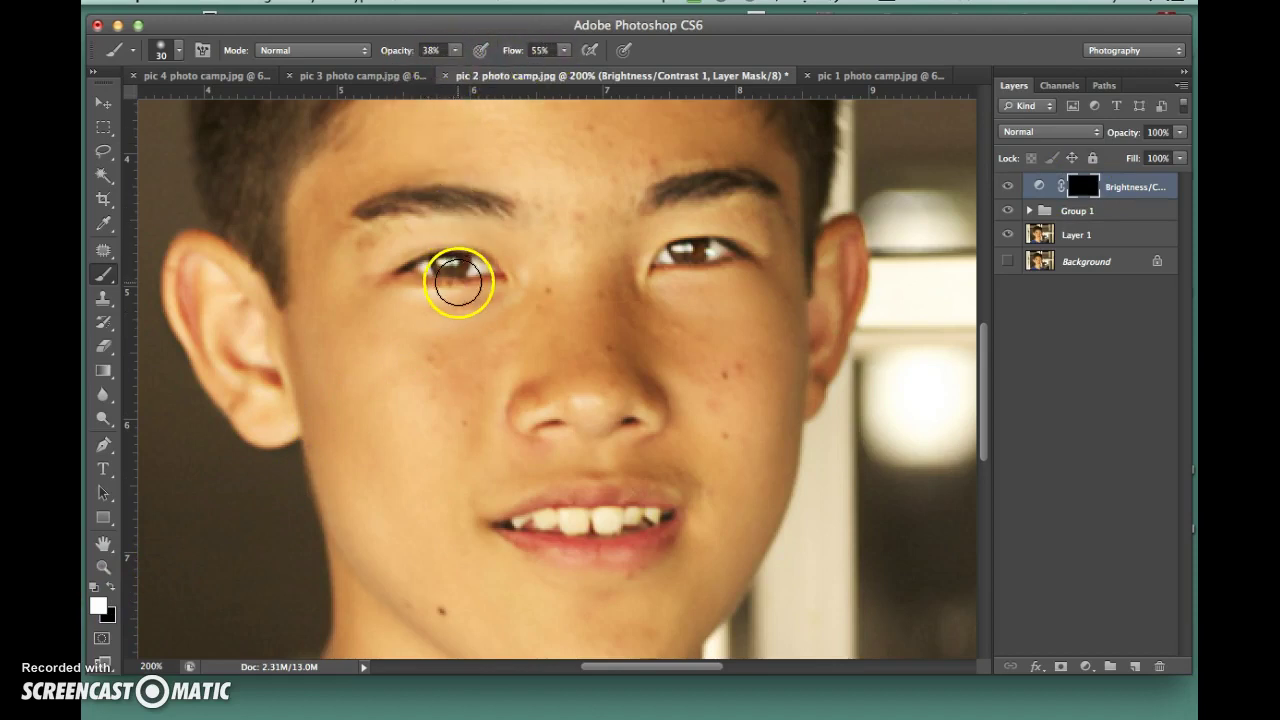
- Set the brush to size 10 with 100% opacity and 100% flow
{"action": "key", "text": "bracketleft"}
{"action": "key", "text": "bracketleft"}
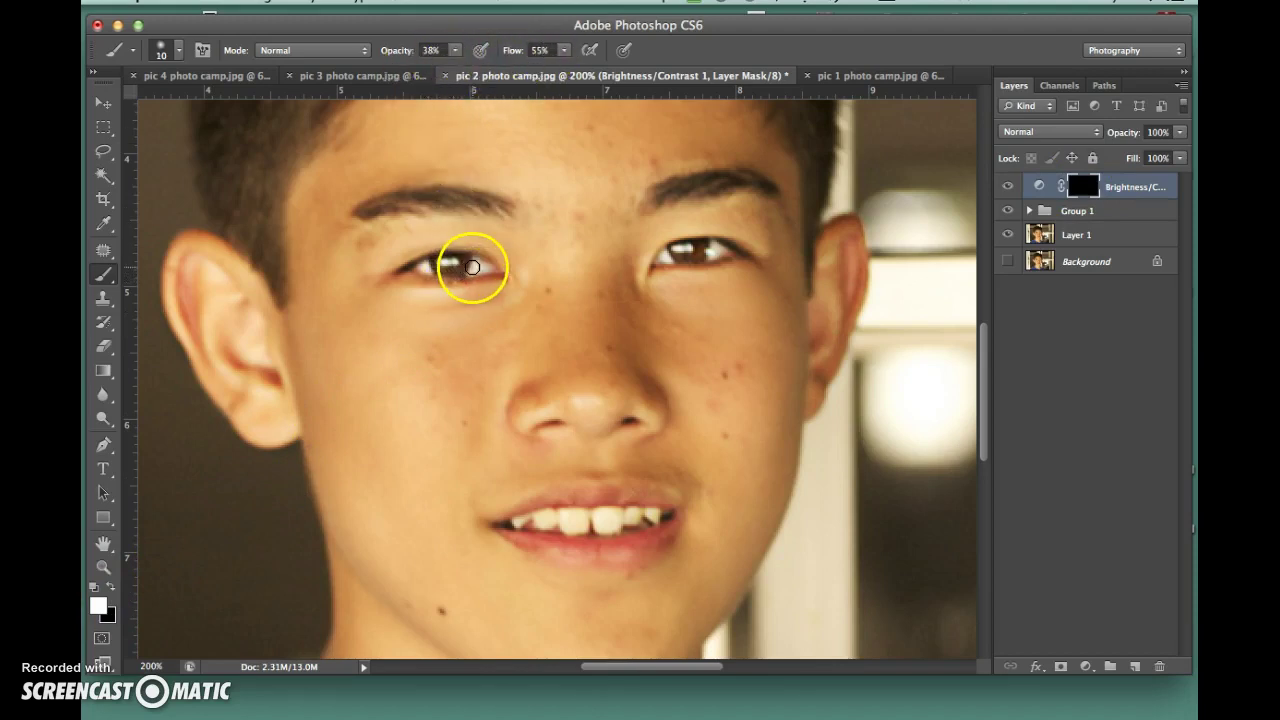
{"action": "left_click", "coordinate": [436, 52]}
{"action": "type", "text": "100"}
{"action": "left_click", "coordinate": [457, 64]}
{"action": "left_click_drag", "start_coordinate": [510, 56], "coordinate": [551, 58]}
- Paint white on the Brightness/Contrast layer's mask over both eyes and the teeth to brighten them
{"action": "left_click", "coordinate": [475, 268]}
{"action": "left_click_drag", "start_coordinate": [478, 270], "coordinate": [441, 267]}
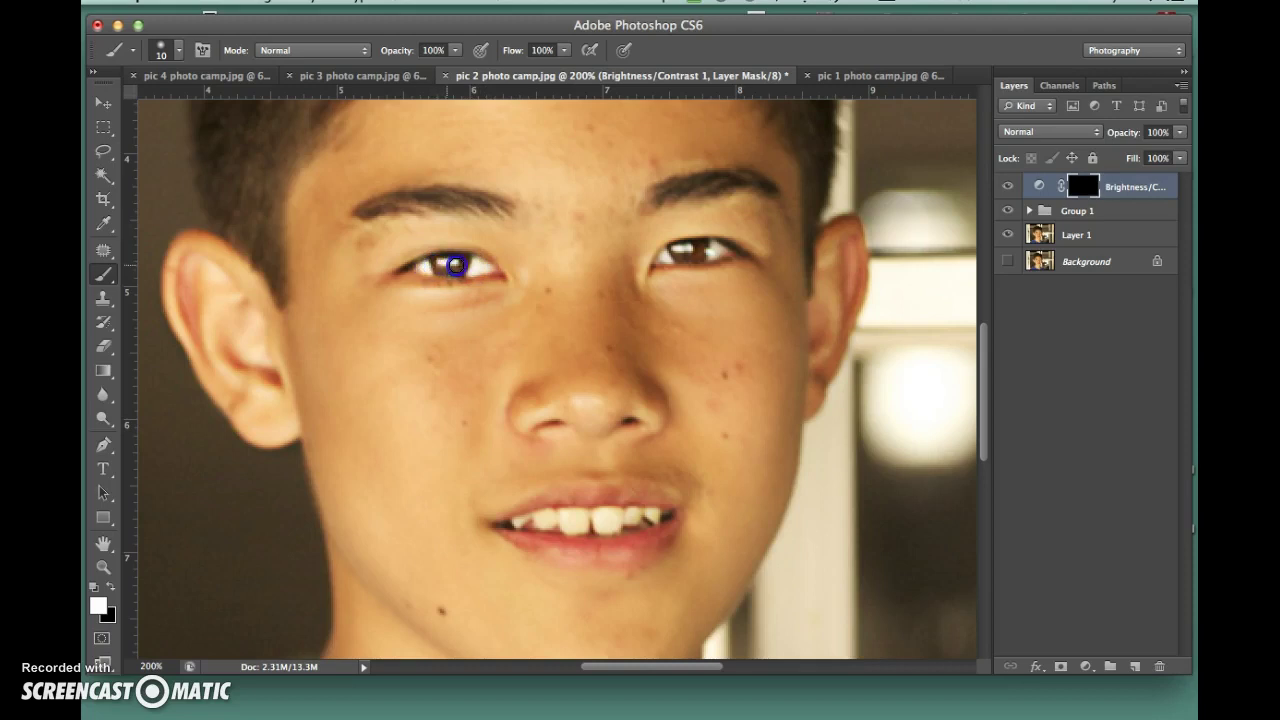
{"action": "left_click", "coordinate": [664, 257]}
{"action": "mouse_move", "coordinate": [663, 258]}
{"action": "left_mouse_down"}
{"action": "mouse_move", "coordinate": [700, 251]}
{"action": "mouse_move", "coordinate": [681, 249]}
{"action": "left_mouse_up"}
{"action": "mouse_move", "coordinate": [551, 566]}
{"action": "left_mouse_down"}
{"action": "mouse_move", "coordinate": [578, 514]}
{"action": "mouse_move", "coordinate": [541, 521]}
{"action": "mouse_move", "coordinate": [652, 514]}
{"action": "left_mouse_up"}
{"action": "key", "text": "bracketleft"}
{"action": "mouse_move", "coordinate": [535, 509]}
{"action": "left_mouse_down"}
{"action": "mouse_move", "coordinate": [523, 523]}
{"action": "mouse_move", "coordinate": [660, 513]}
{"action": "left_mouse_up"}
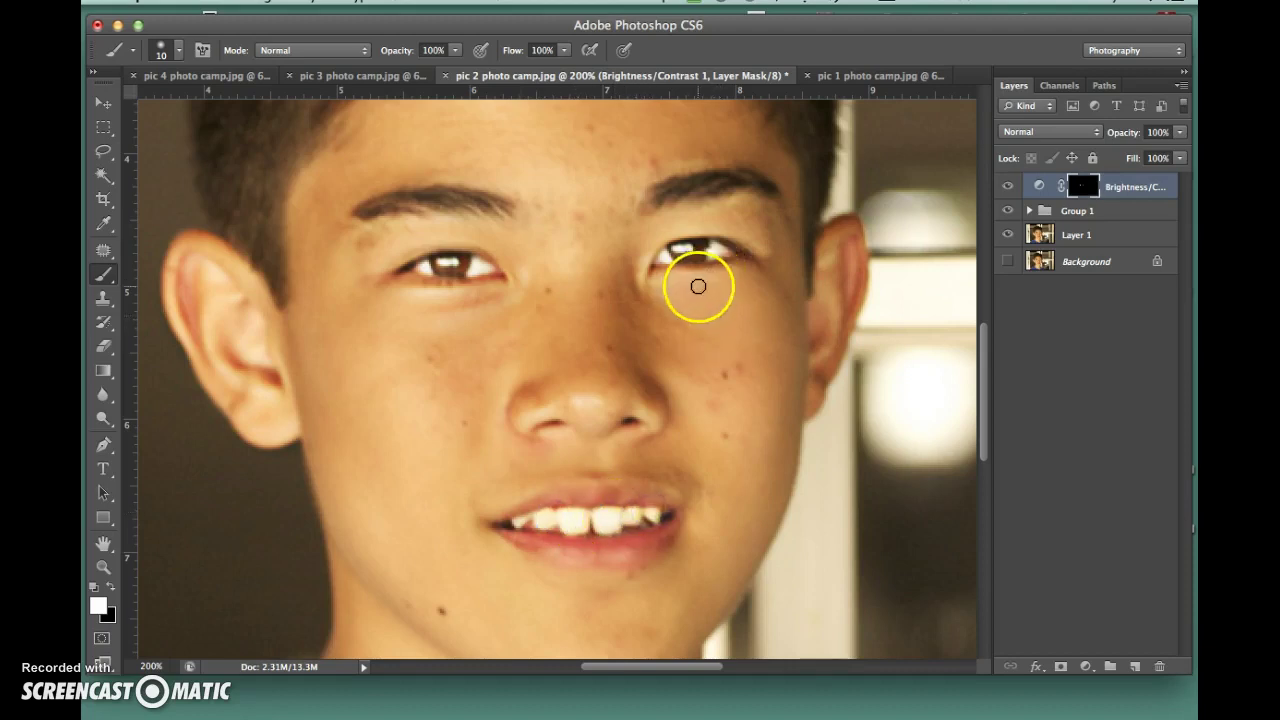
- Lower the Brightness/Contrast layer's opacity to 76% and toggle its visibility to check the brightening
{"action": "key", "text": "super+minus"}
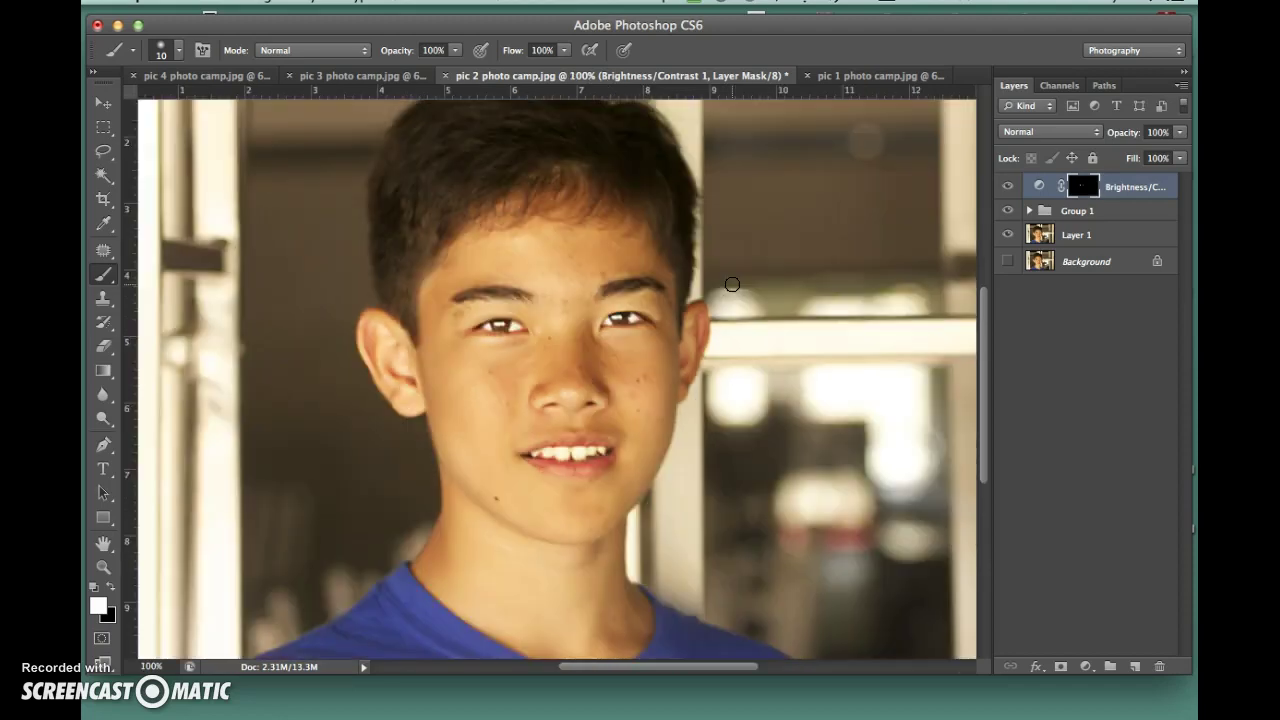
{"action": "mouse_move", "coordinate": [732, 284]}
{"action": "left_mouse_down"}
{"action": "mouse_move", "coordinate": [674, 317]}
{"action": "mouse_move", "coordinate": [506, 363]}
{"action": "mouse_move", "coordinate": [634, 409]}
{"action": "left_mouse_up"}
{"action": "left_click", "coordinate": [1131, 136]}
{"action": "left_click_drag", "start_coordinate": [1131, 138], "coordinate": [1117, 141]}
{"action": "left_click", "coordinate": [1008, 186]}
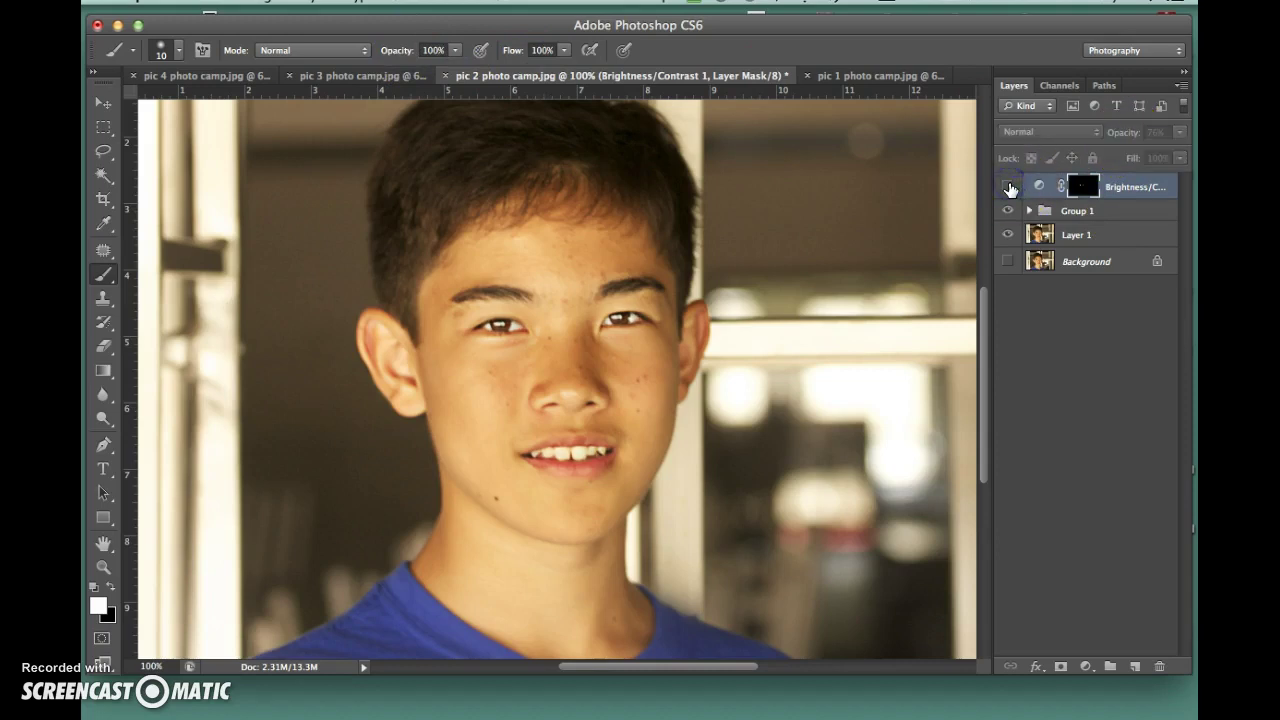
{"action": "left_click", "coordinate": [1008, 187]}
- Compare the finished edit with the original by showing only the Background layer and restoring the other layers
{"action": "left_click", "coordinate": [1008, 262]}
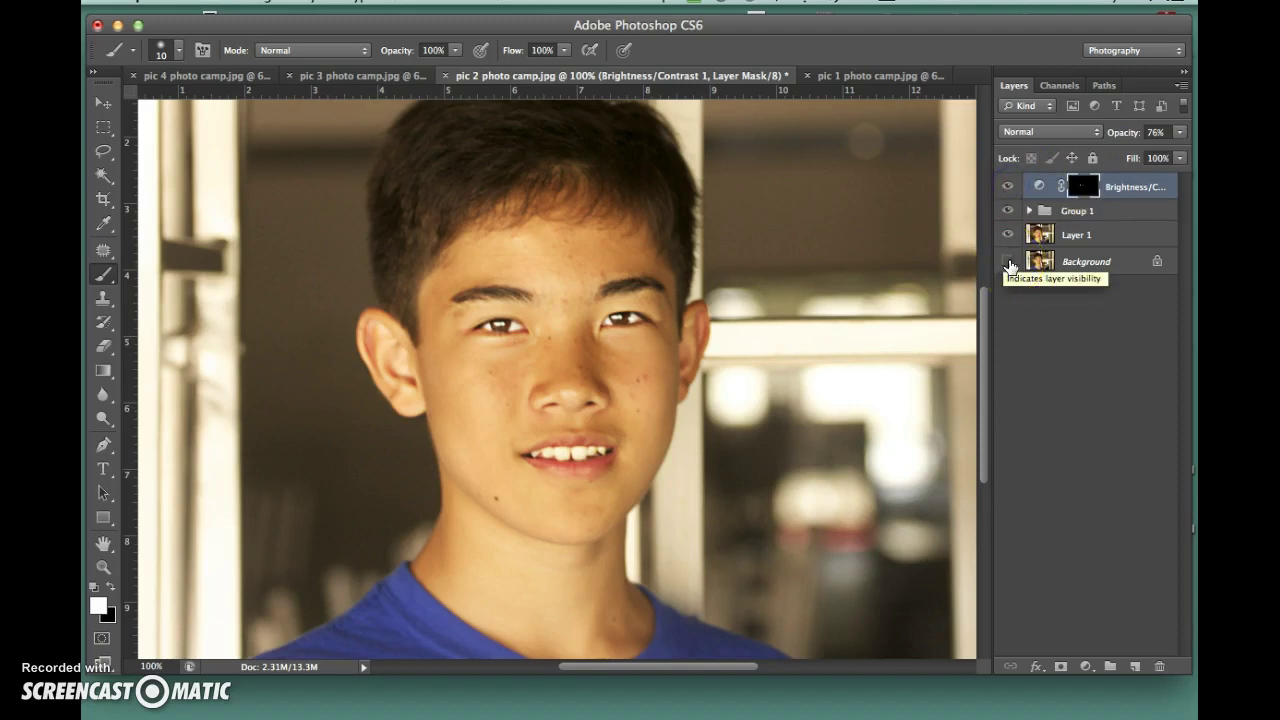
{"action": "left_click", "coordinate": [1008, 262], "text": "alt"}
{"action": "left_click", "coordinate": [1008, 262], "text": "alt"}
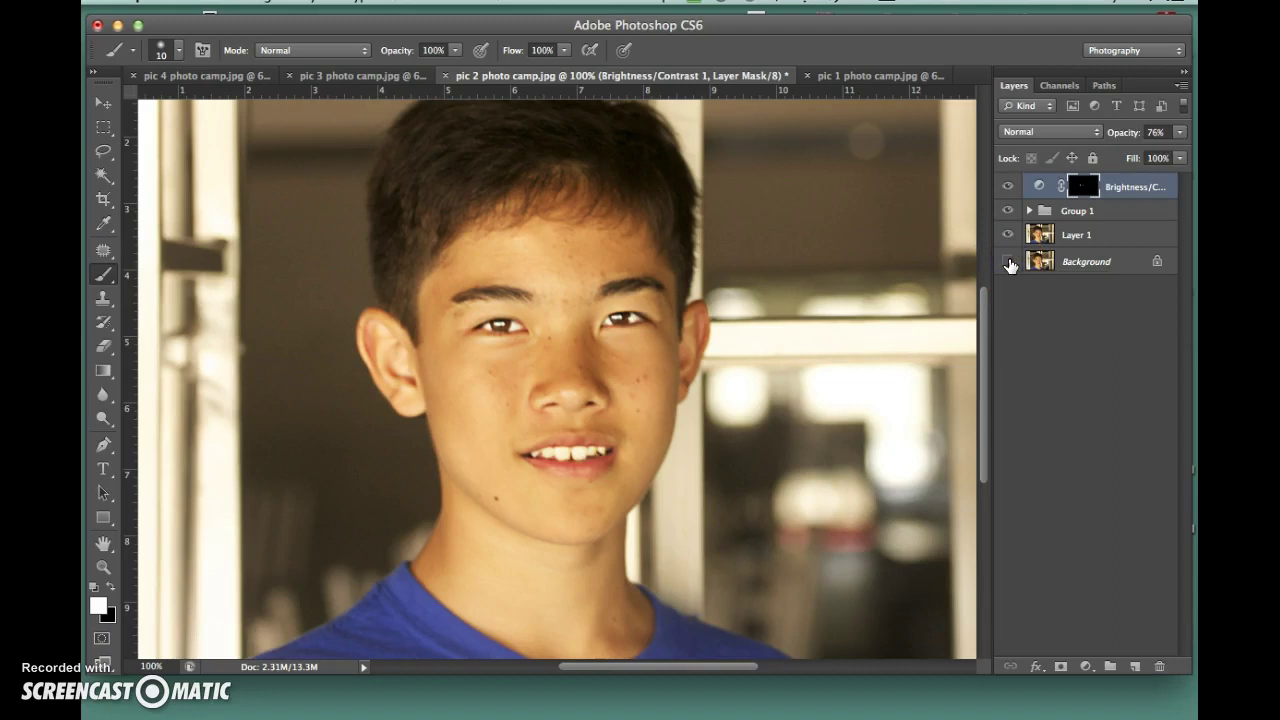
- Save the layered portrait as the Photoshop file "pic 2 photo camp.psd" with Maximize Compatibility enabled
{"action": "key", "text": "super+minus"}
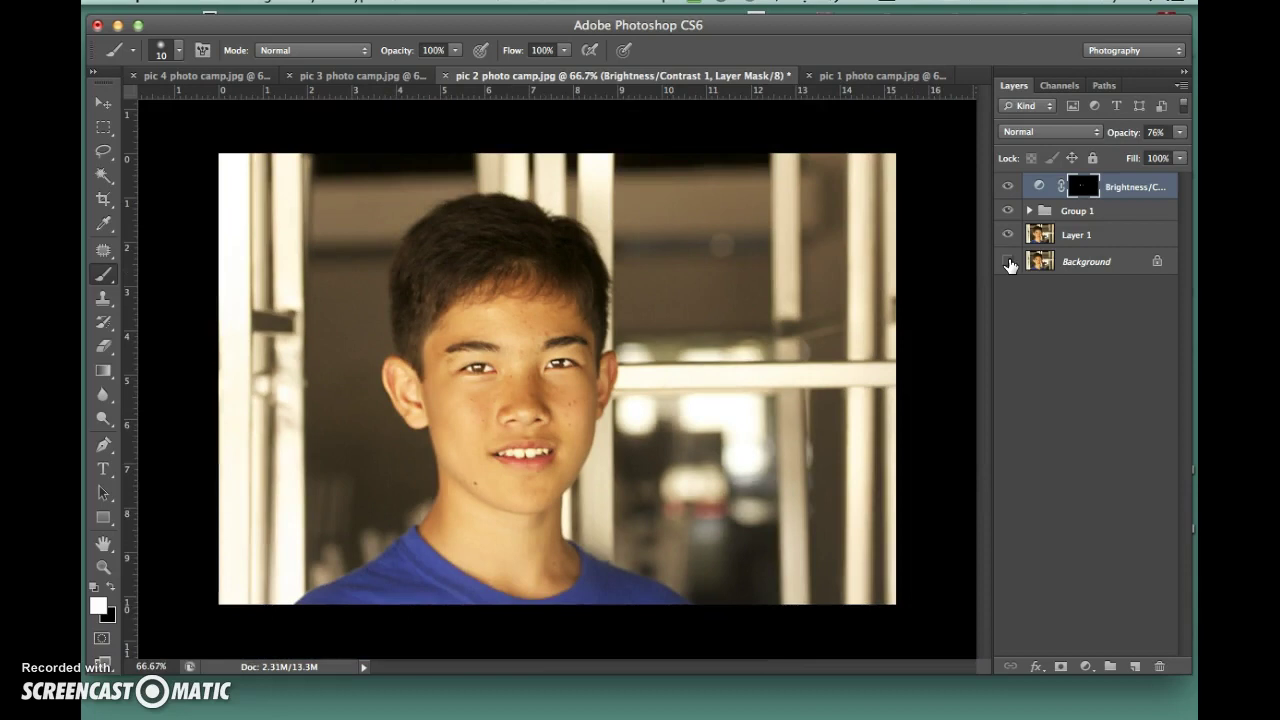
{"action": "key", "text": "super+shift+s"}
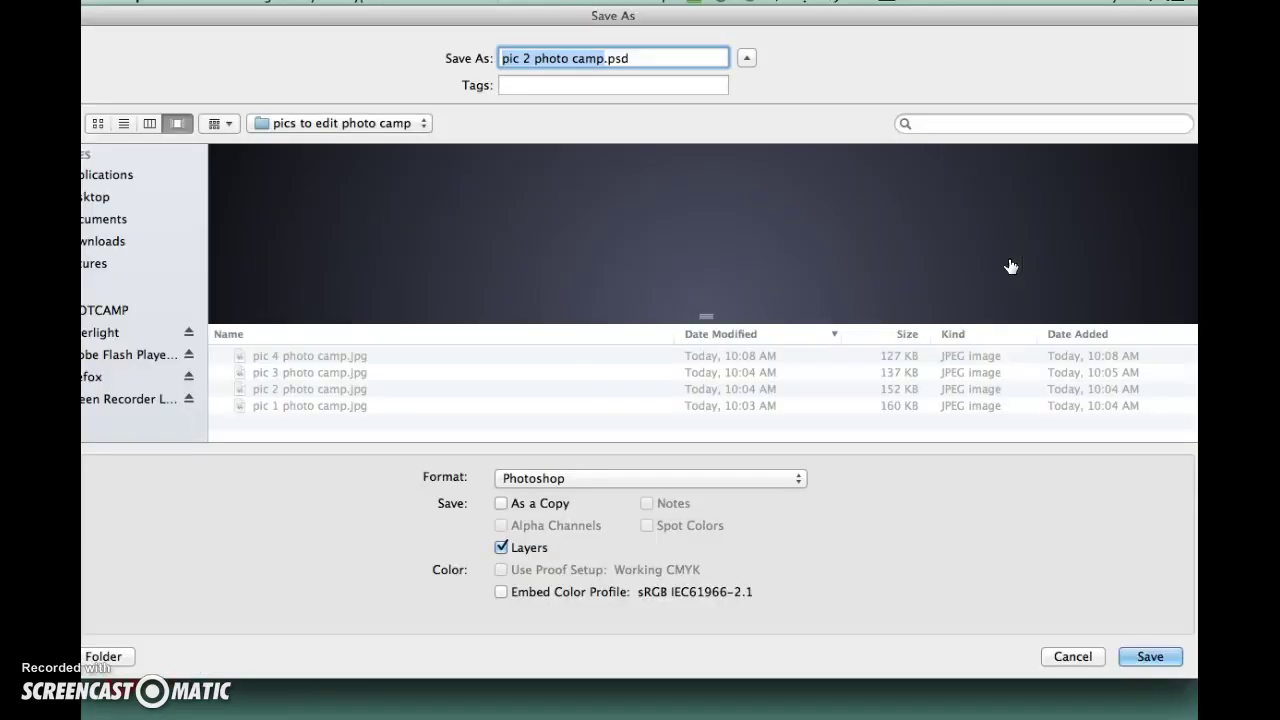
{"action": "key", "text": "Return"}
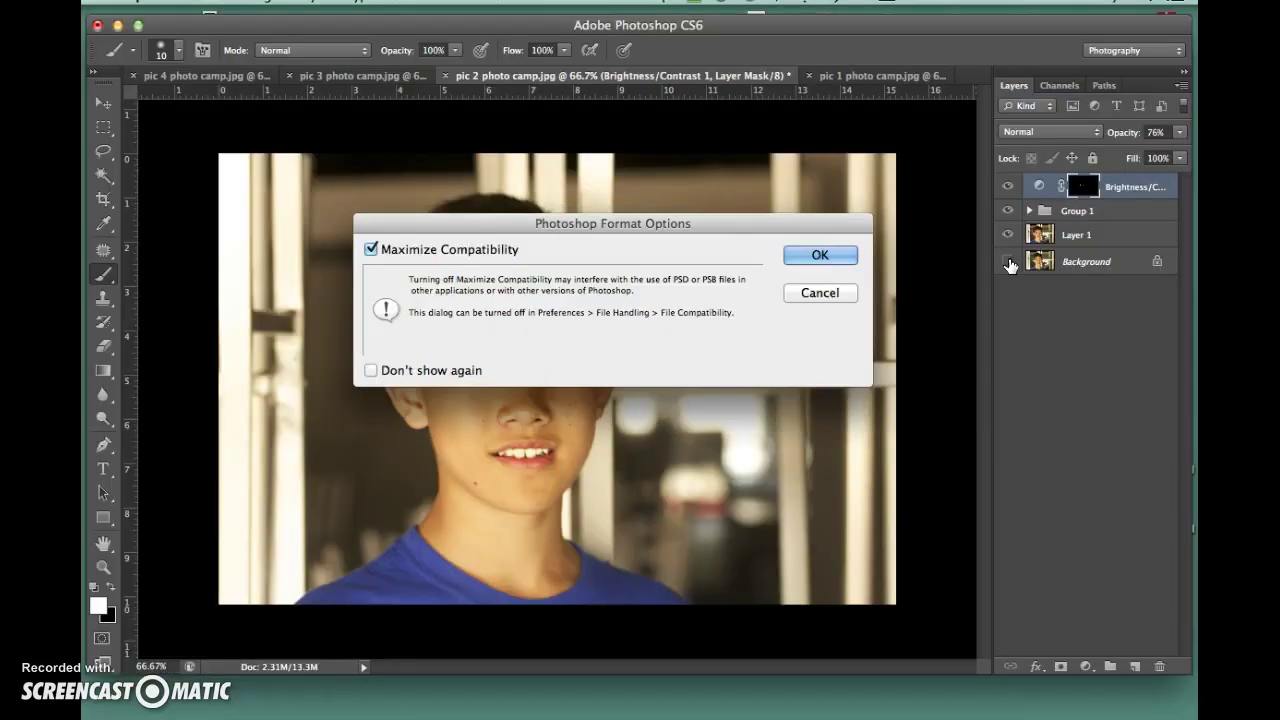
{"action": "key", "text": "Return"}
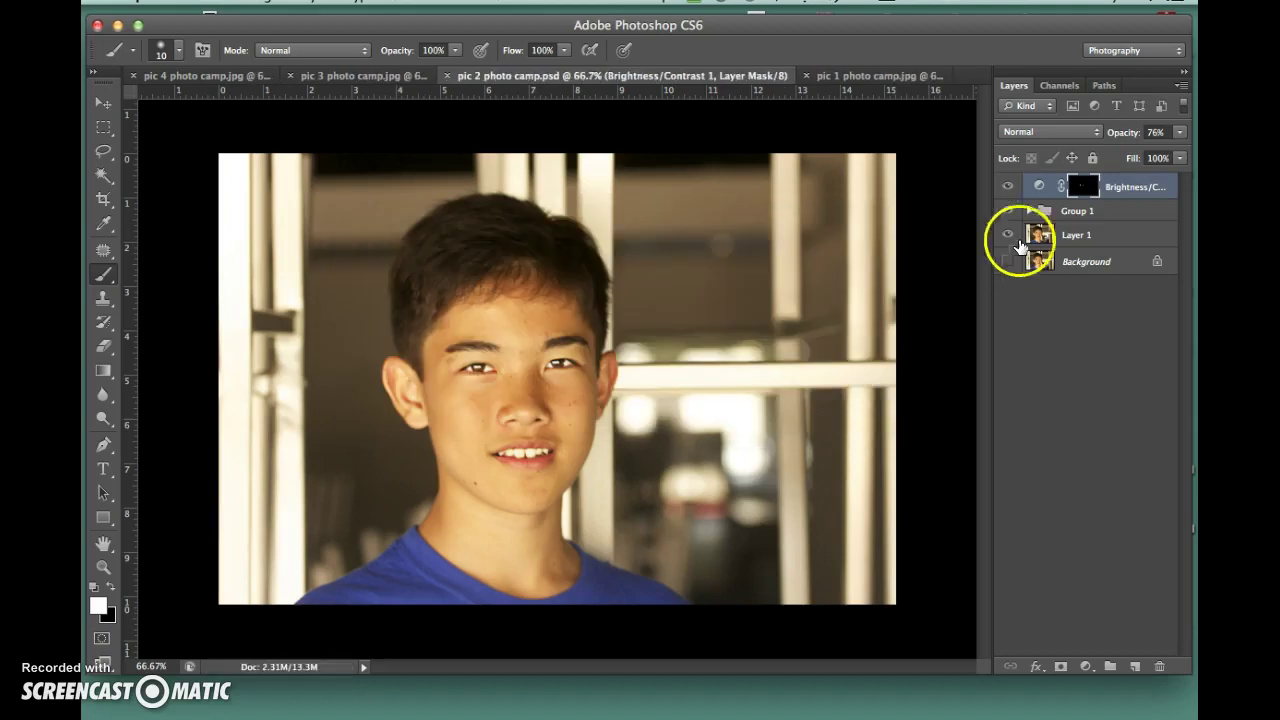
- Switch to pic 1 photo camp.jpg and crop it at the 8 x 11 ratio closer around the boy's head and shoulders
{"action": "left_click", "coordinate": [897, 80]}
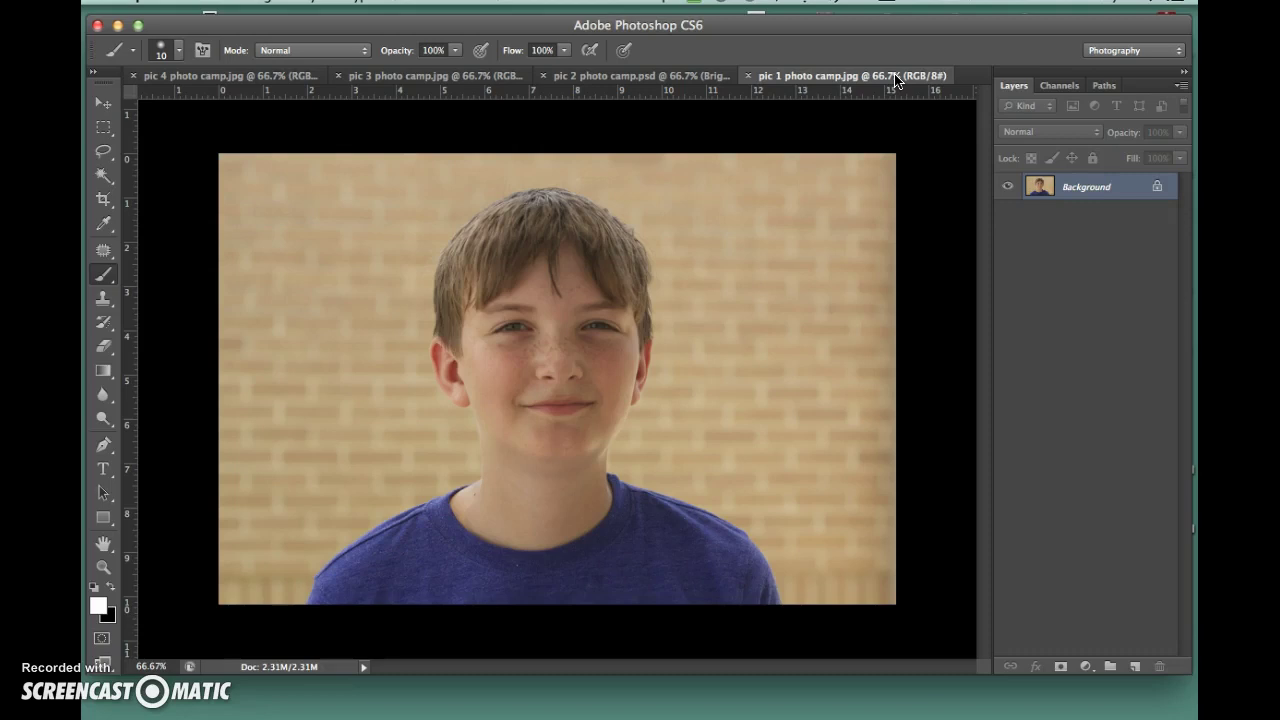
{"action": "key", "text": "c"}
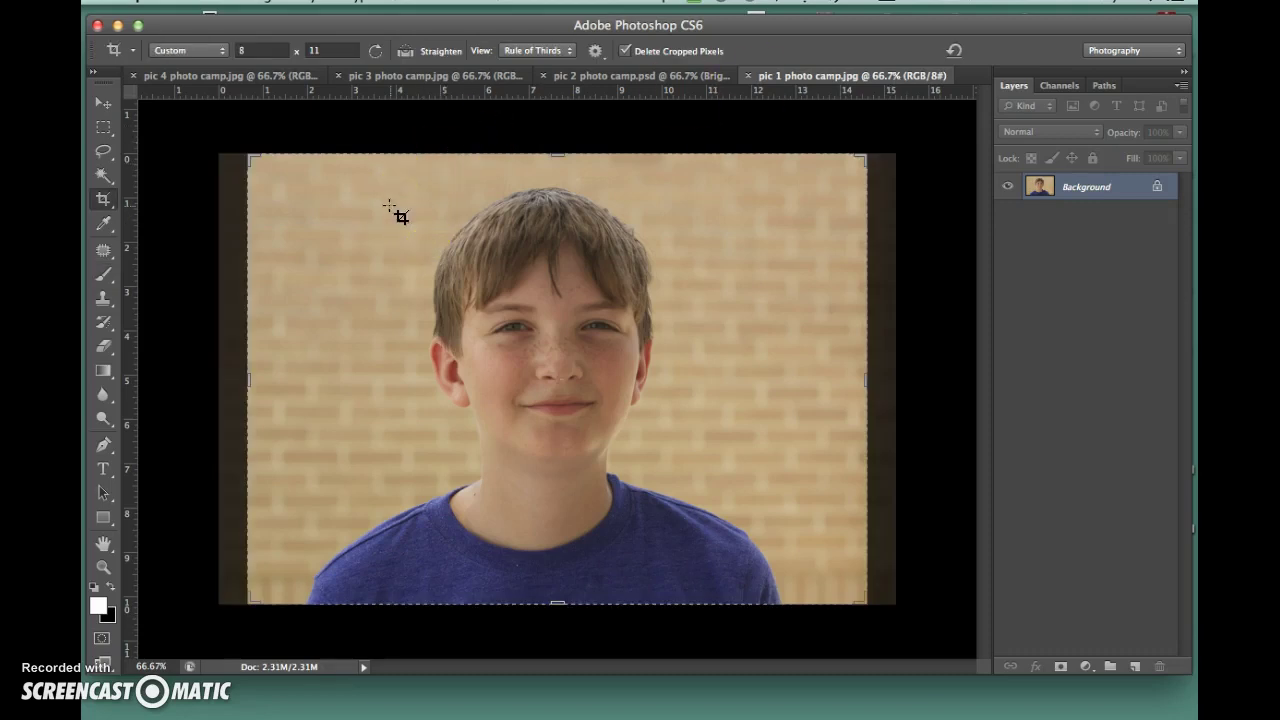
{"action": "left_click_drag", "start_coordinate": [390, 205], "coordinate": [916, 624]}
{"action": "left_click_drag", "start_coordinate": [582, 348], "coordinate": [635, 378]}
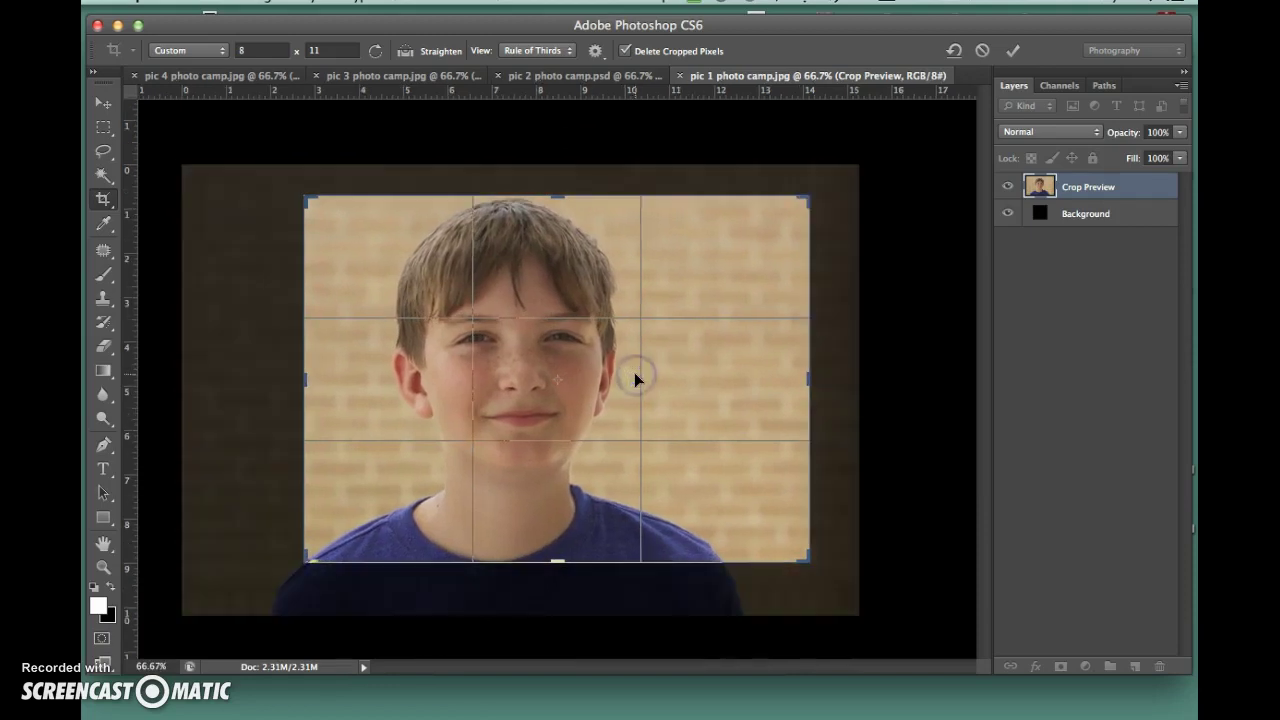
{"action": "left_click_drag", "start_coordinate": [810, 197], "coordinate": [823, 187]}
{"action": "key", "text": "Return"}
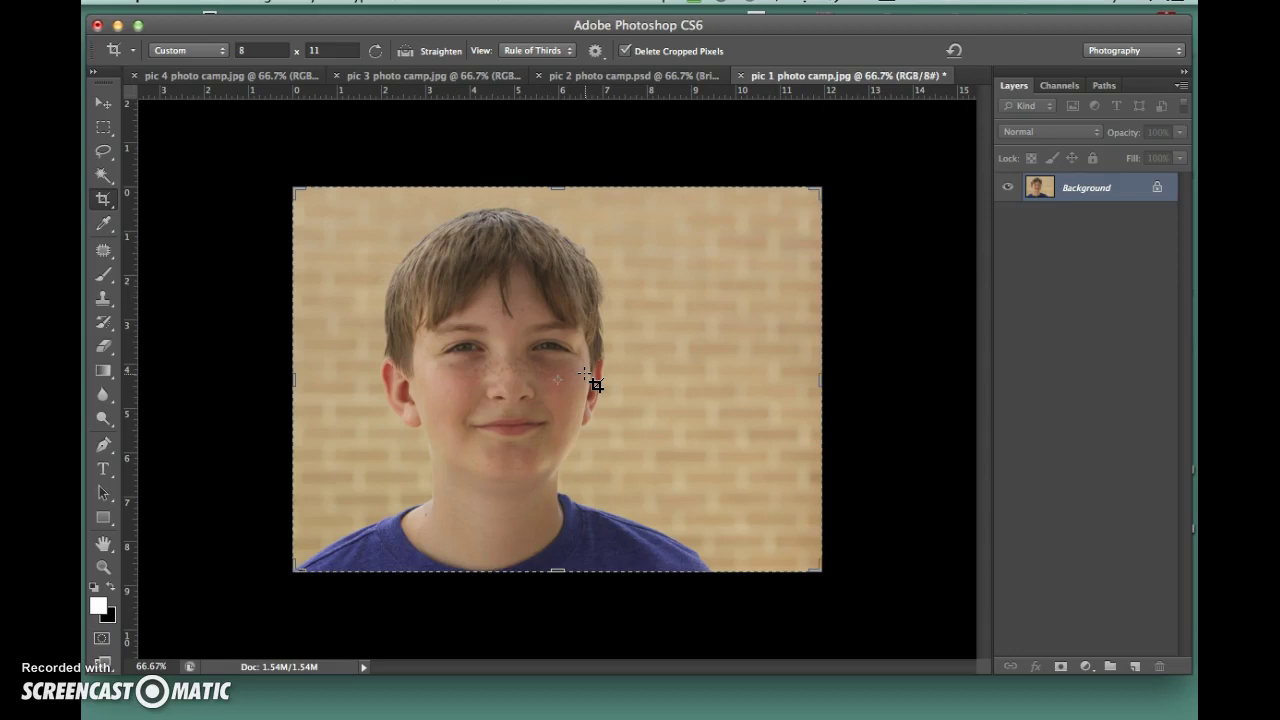
- Duplicate the Background layer, apply the High Pass filter to the copy, and set its blend mode to Overlay
{"action": "key", "text": "super+plus"}
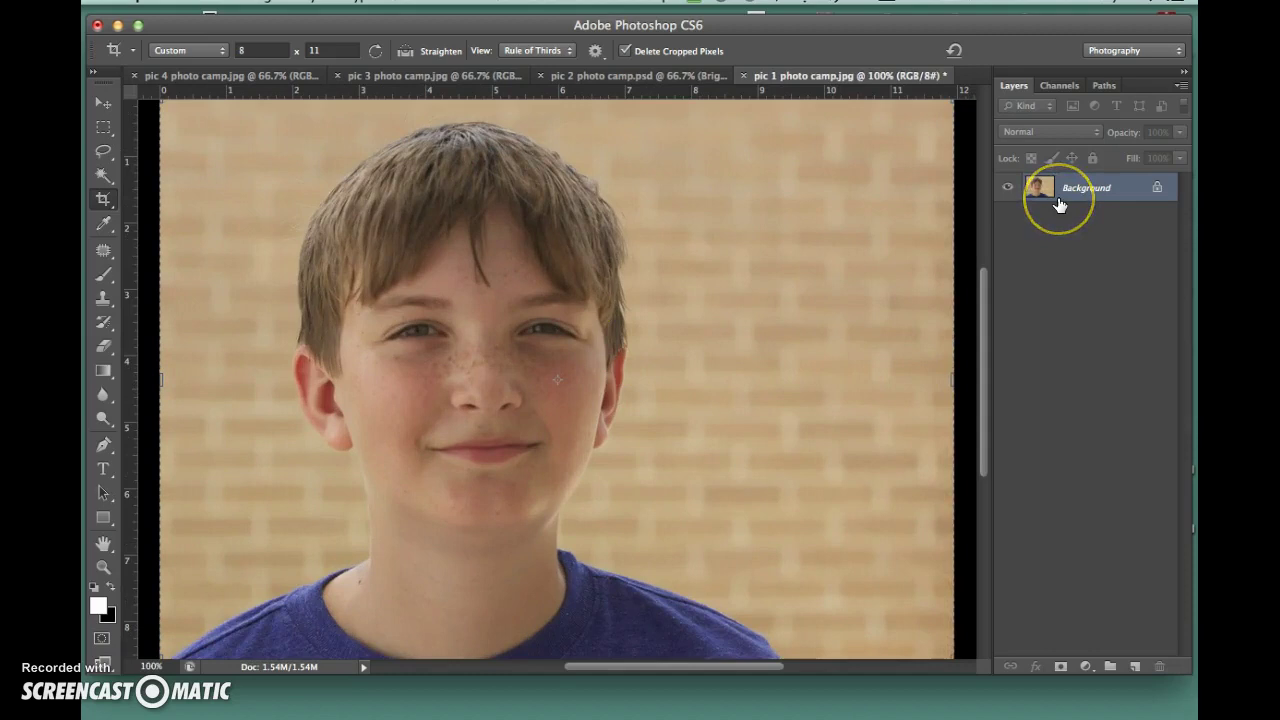
{"action": "key", "text": "super+j"}
{"action": "left_click", "coordinate": [474, 5]}
{"action": "left_click", "coordinate": [474, 18]}
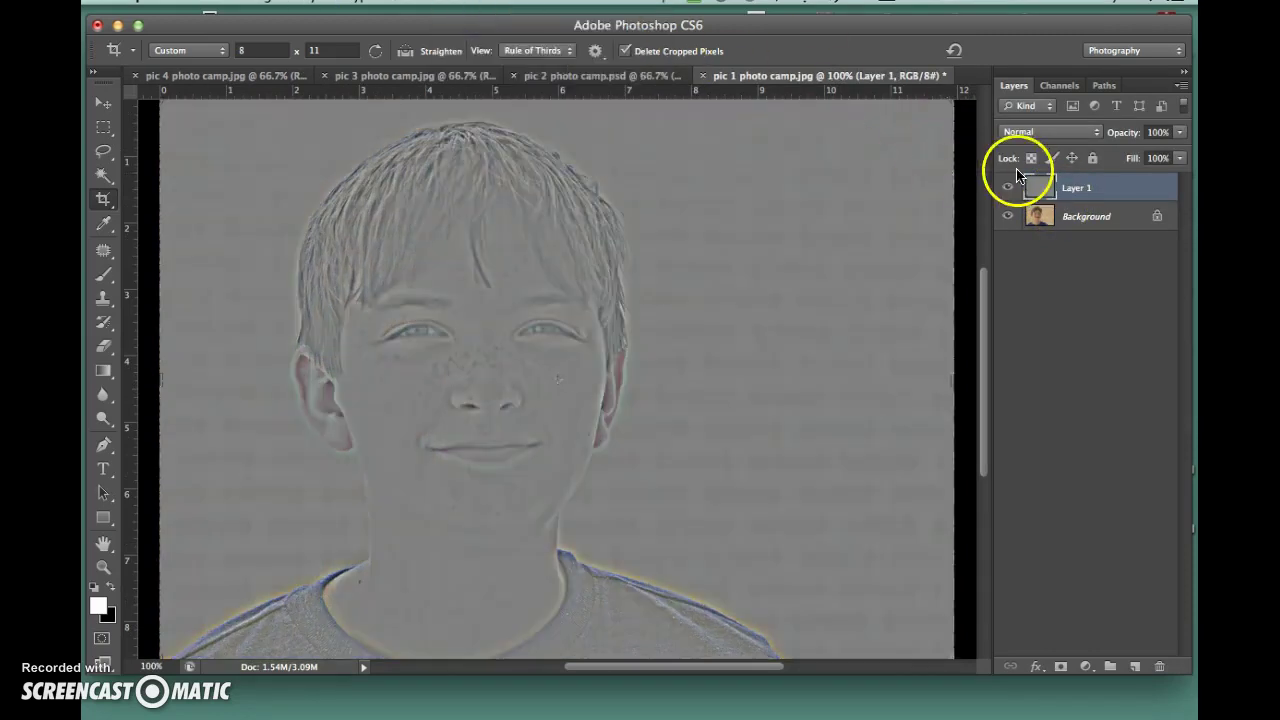
{"action": "left_click", "coordinate": [1022, 131]}
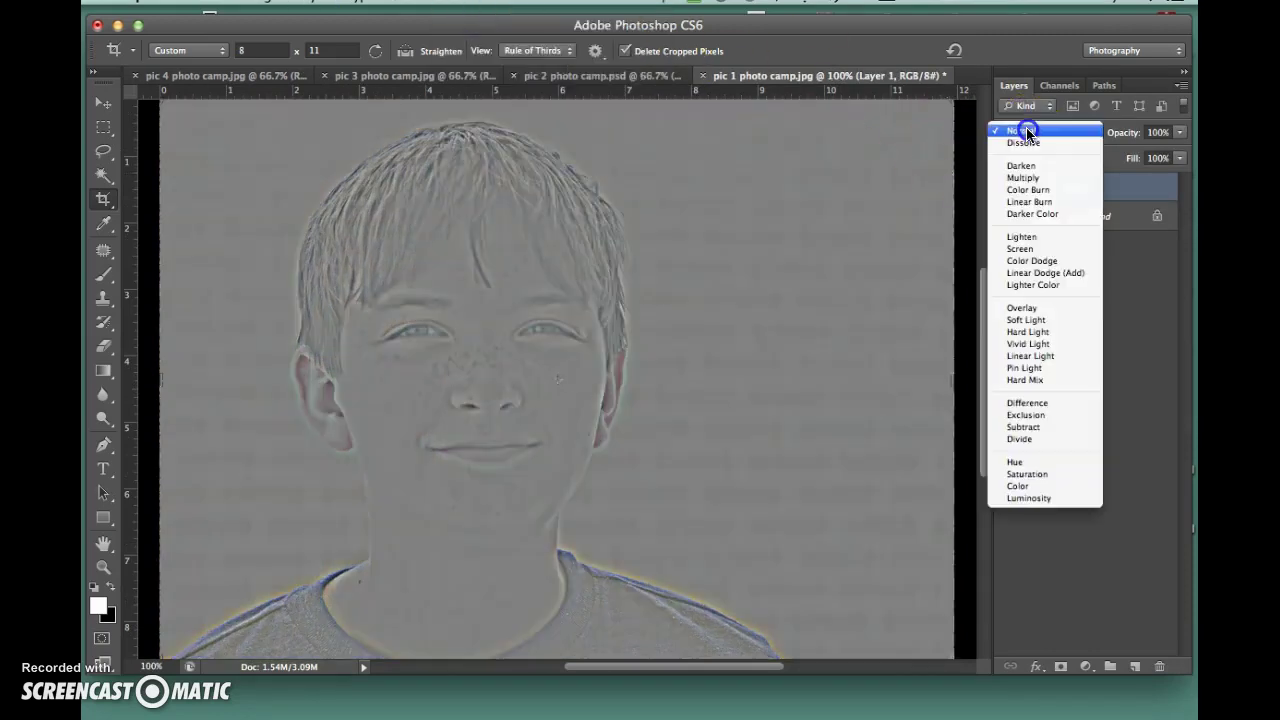
{"action": "left_click", "coordinate": [1022, 307]}
{"action": "left_click", "coordinate": [1088, 217]}
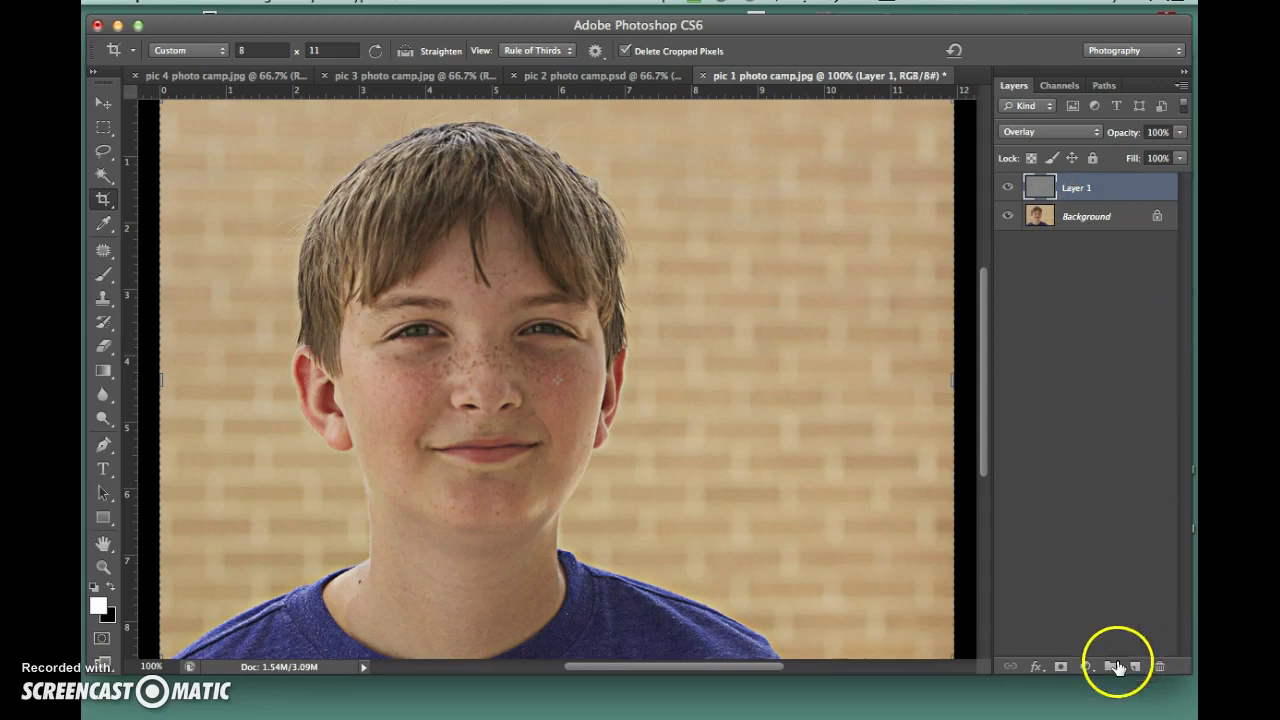
- Add a layer mask to the High Pass layer and invert it to black, committing the open crop and leaving the Crop tool
{"action": "left_click", "coordinate": [1060, 666]}
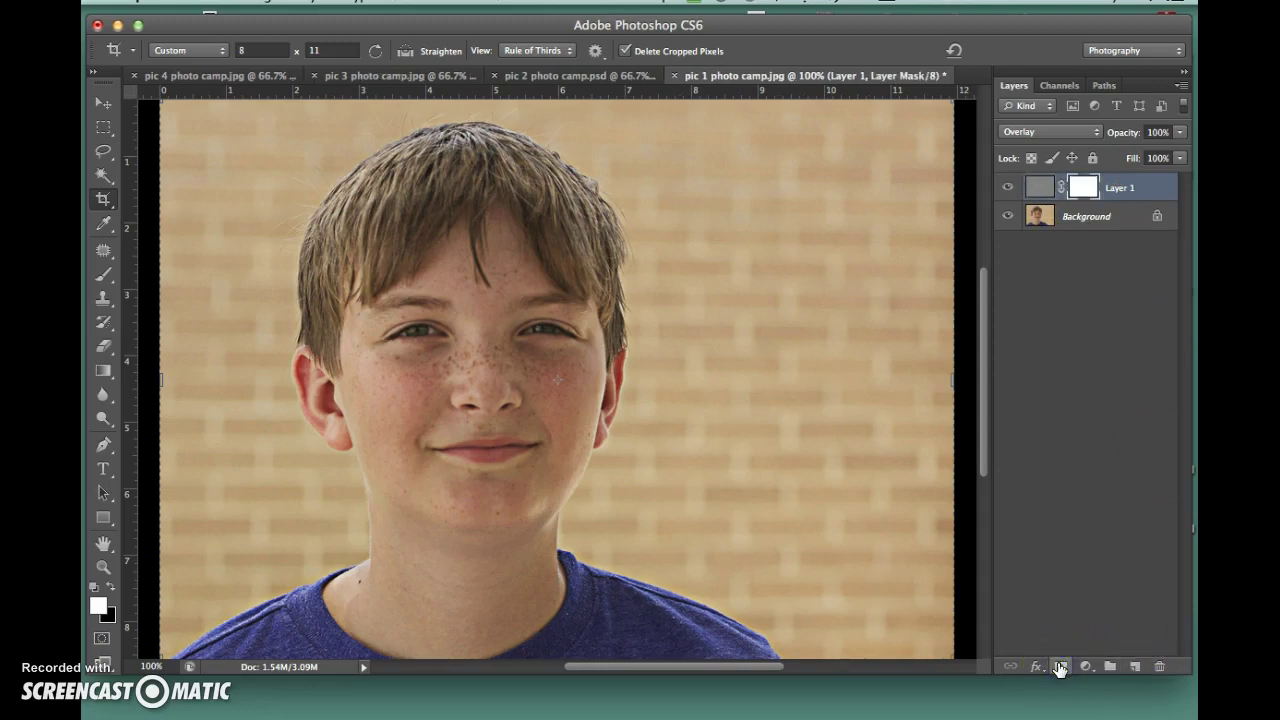
{"action": "key", "text": "super+i"}
{"action": "key", "text": "Return"}
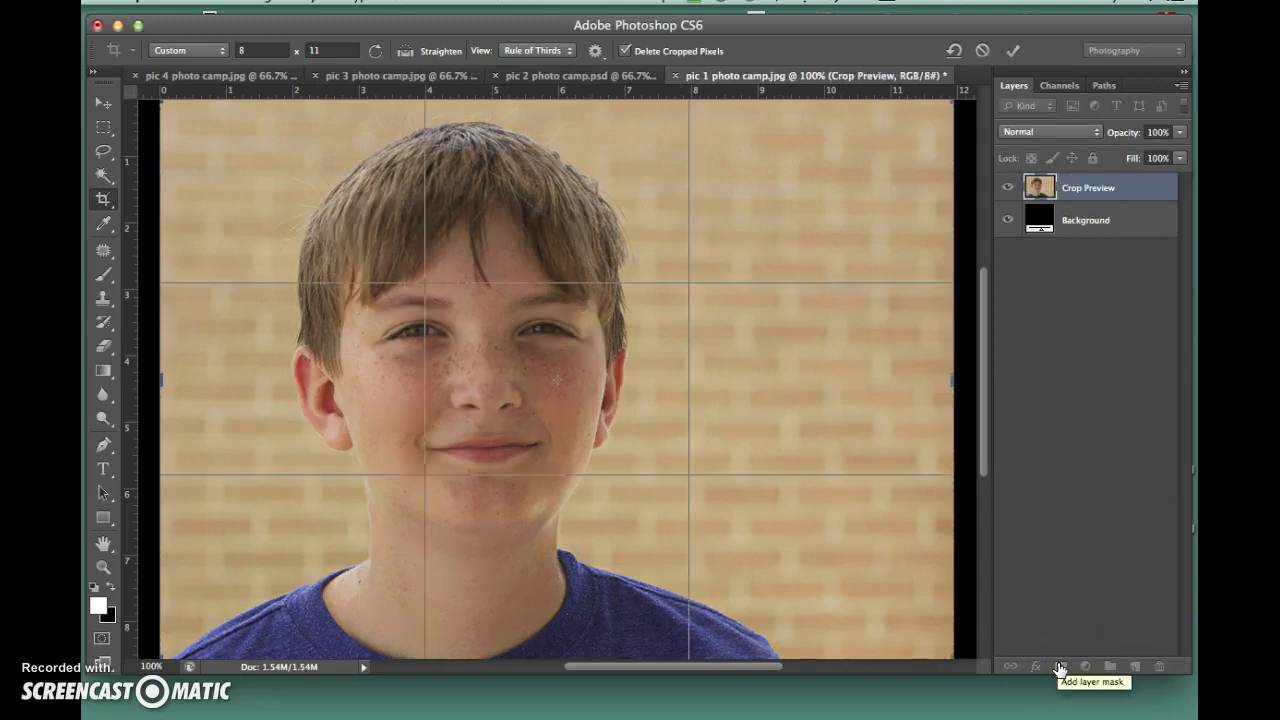
{"action": "left_click", "coordinate": [1016, 440]}
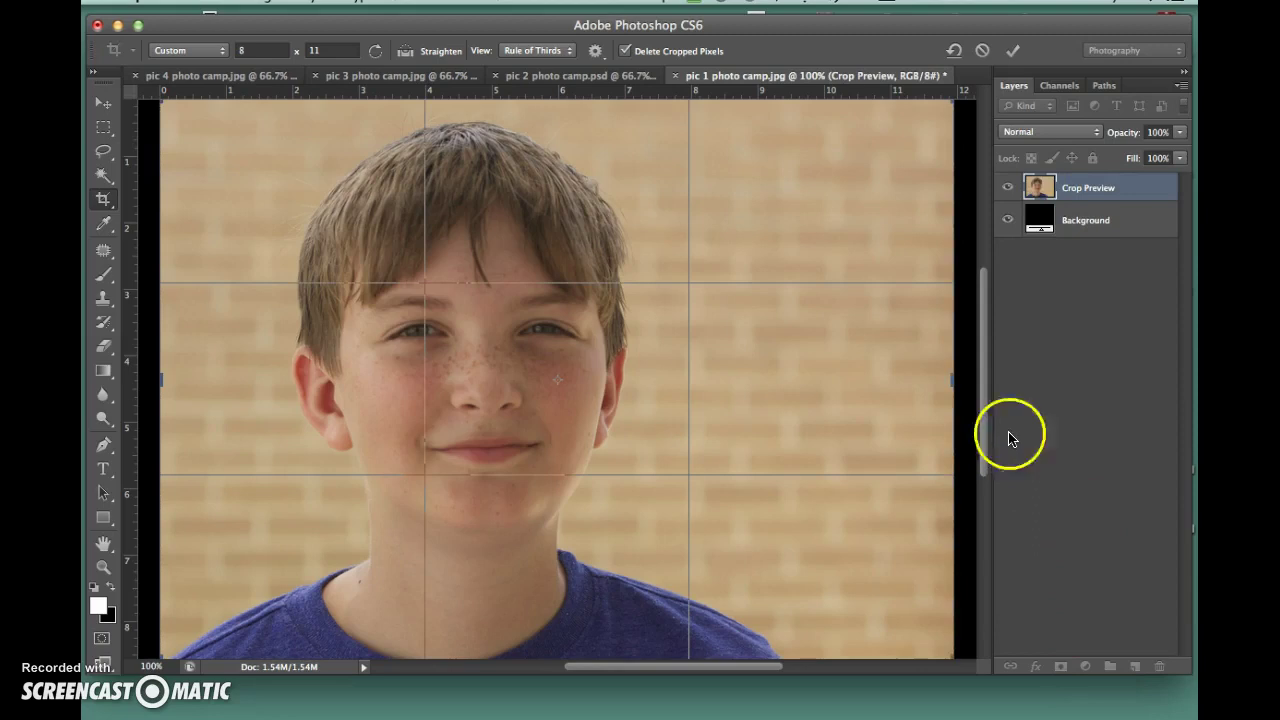
{"action": "left_click", "coordinate": [100, 105]}
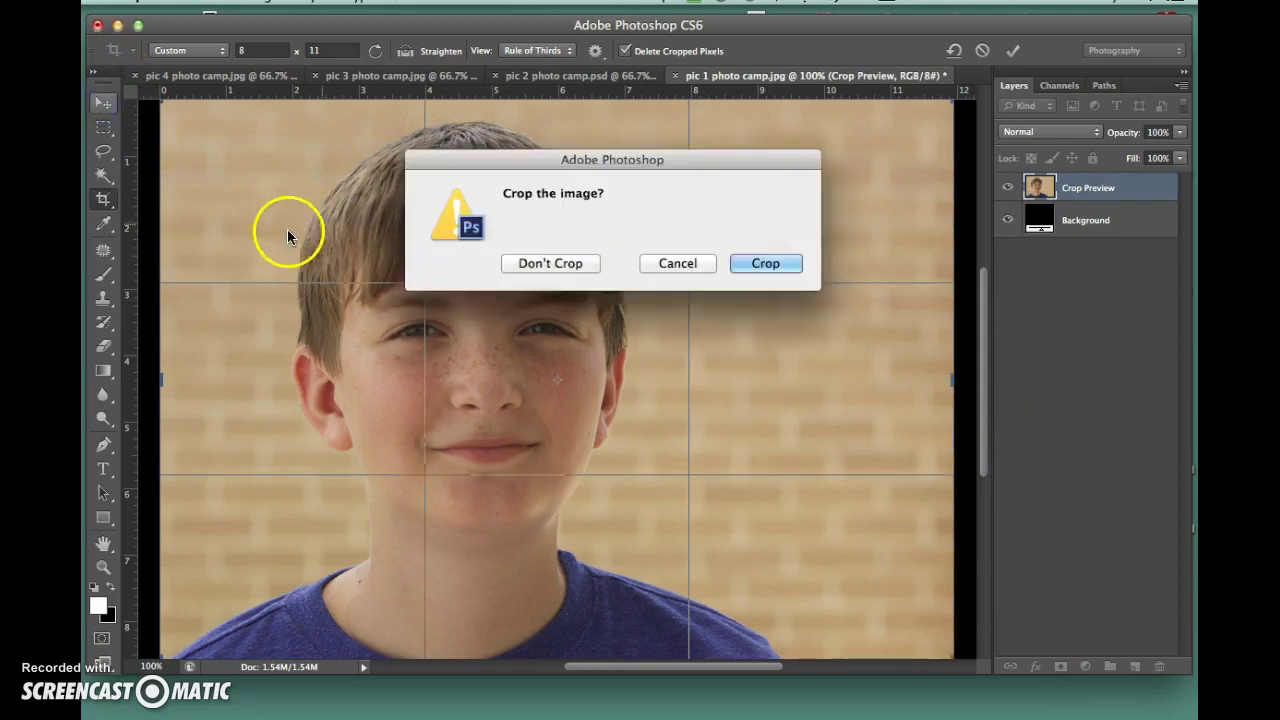
{"action": "left_click", "coordinate": [745, 263]}
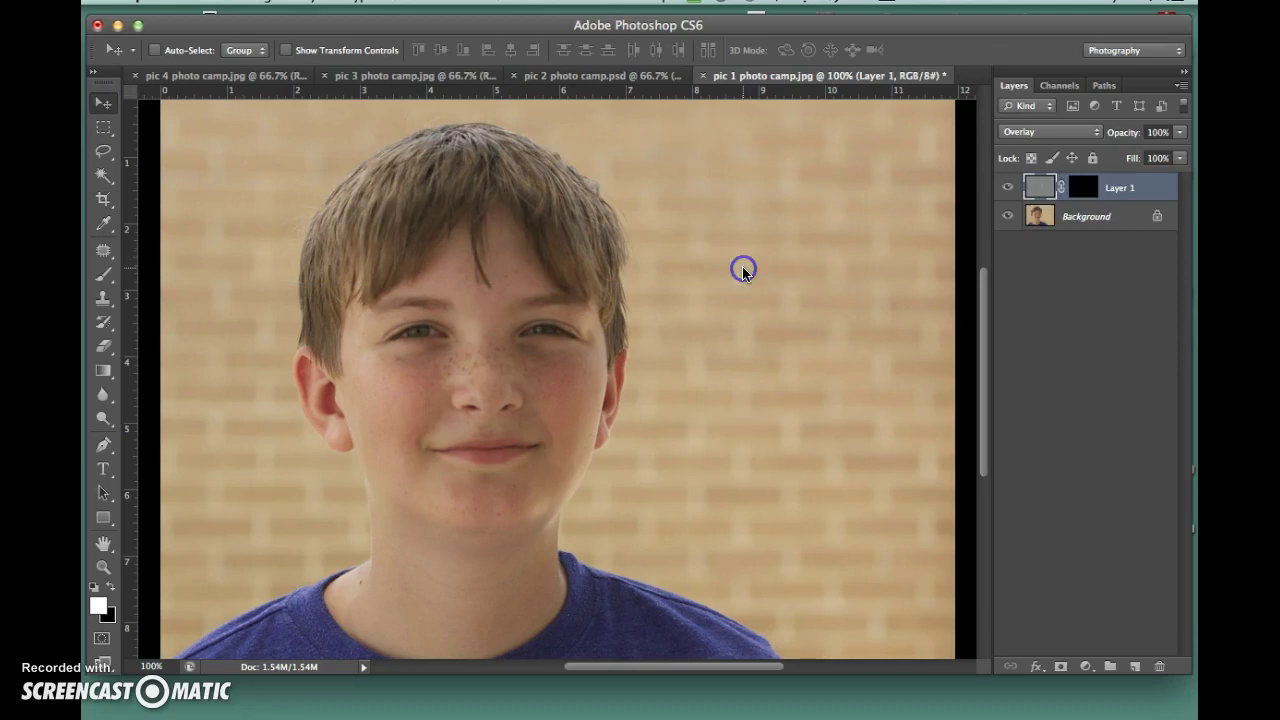
- Paint white with a size 50 brush on Layer 1's mask over the eyes, nose, mouth and ears to sharpen them
{"action": "left_click", "coordinate": [1080, 193]}
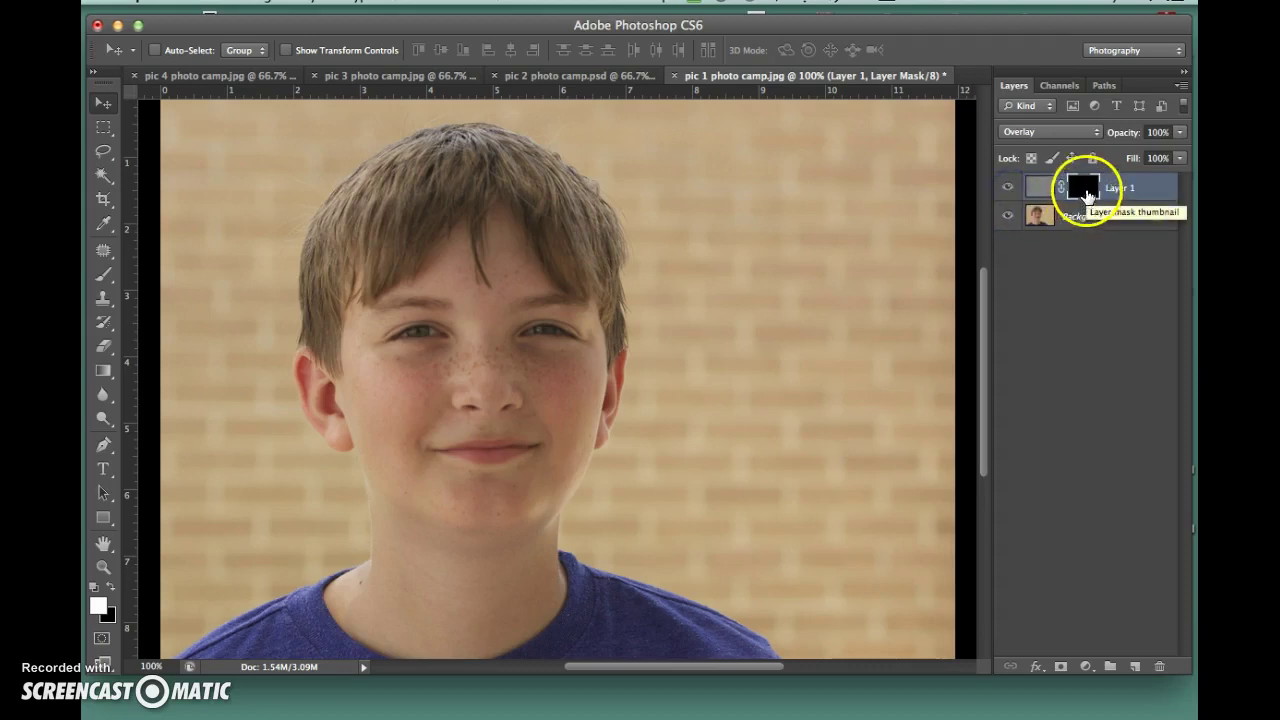
{"action": "key", "text": "b"}
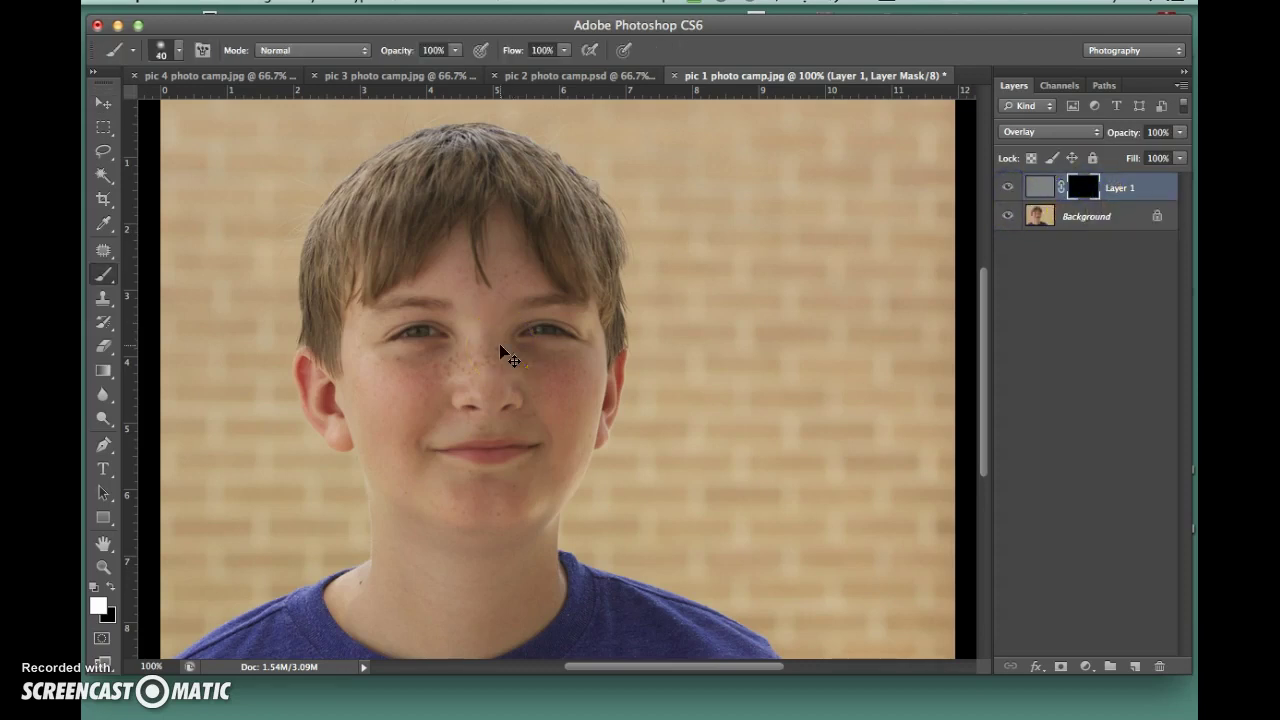
{"action": "mouse_move", "coordinate": [431, 332]}
{"action": "left_mouse_down"}
{"action": "mouse_move", "coordinate": [388, 333]}
{"action": "mouse_move", "coordinate": [422, 341]}
{"action": "left_mouse_up"}
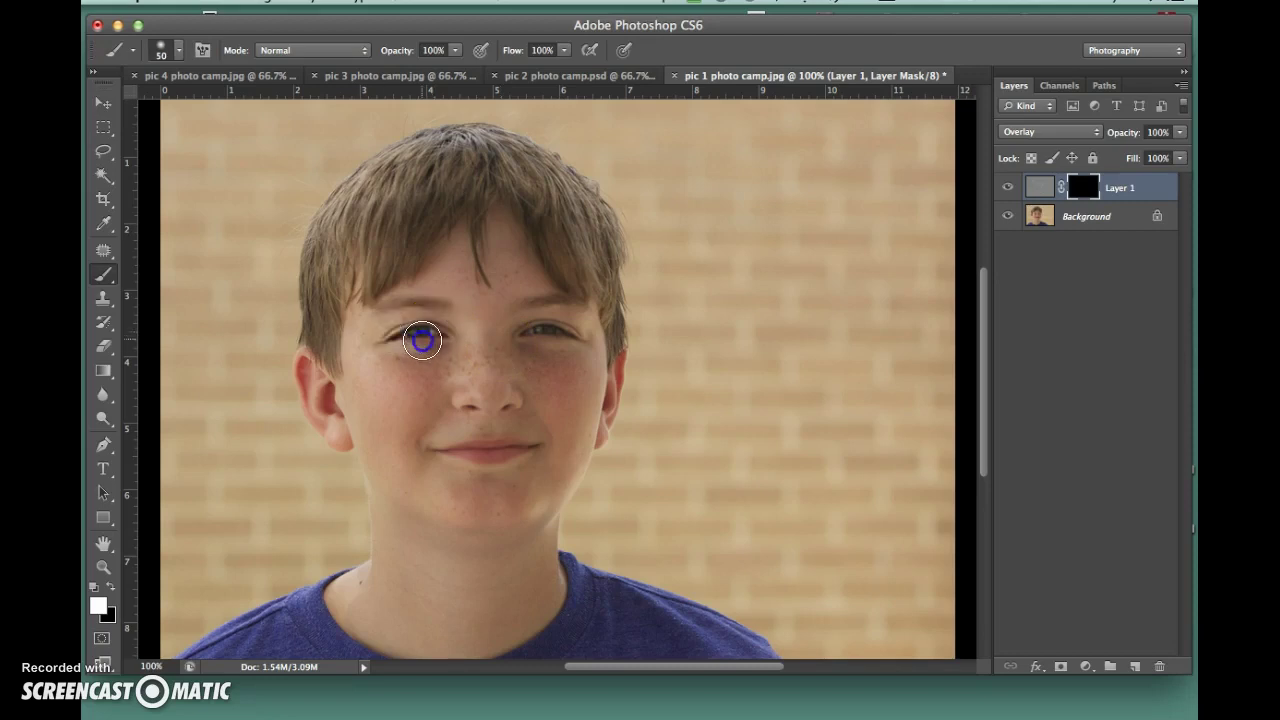
{"action": "left_click", "coordinate": [519, 337]}
{"action": "left_click", "coordinate": [482, 408]}
{"action": "mouse_move", "coordinate": [491, 450]}
{"action": "left_mouse_down"}
{"action": "mouse_move", "coordinate": [448, 448]}
{"action": "mouse_move", "coordinate": [525, 457]}
{"action": "left_mouse_up"}
{"action": "mouse_move", "coordinate": [312, 365]}
{"action": "left_mouse_down"}
{"action": "mouse_move", "coordinate": [312, 407]}
{"action": "mouse_move", "coordinate": [347, 432]}
{"action": "left_mouse_up"}
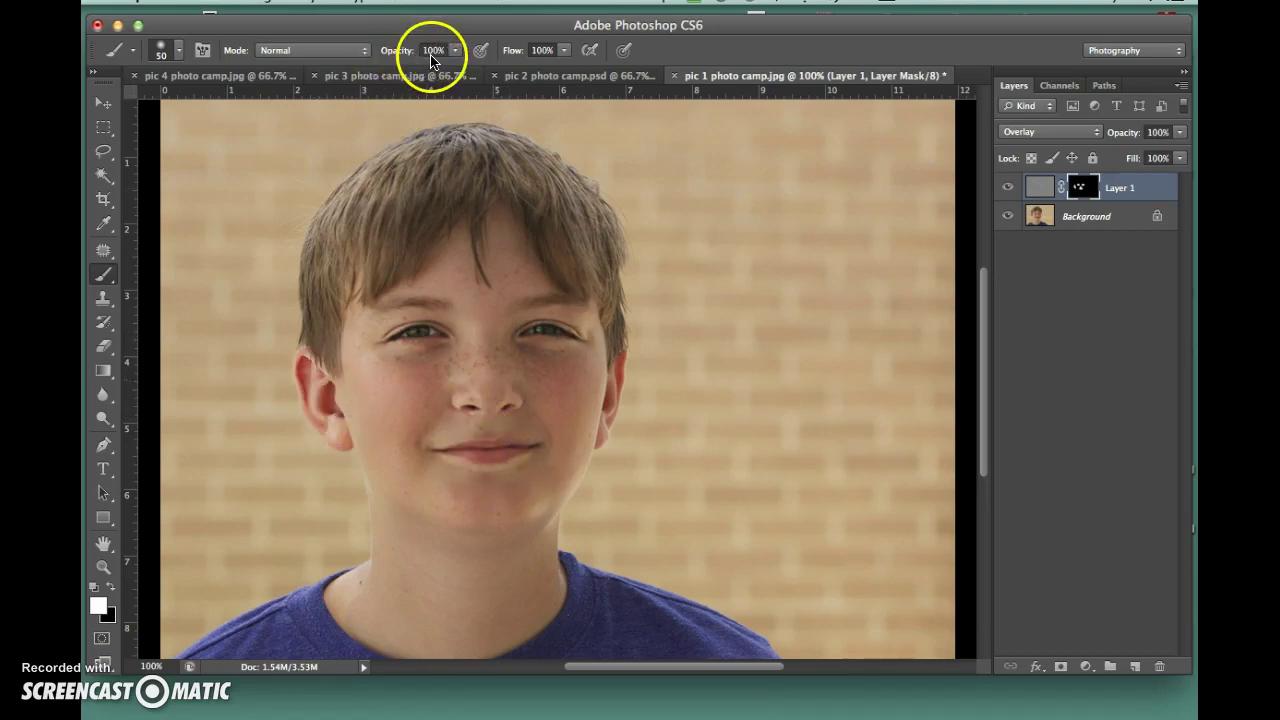
{"action": "left_click_drag", "start_coordinate": [614, 354], "coordinate": [590, 438]}
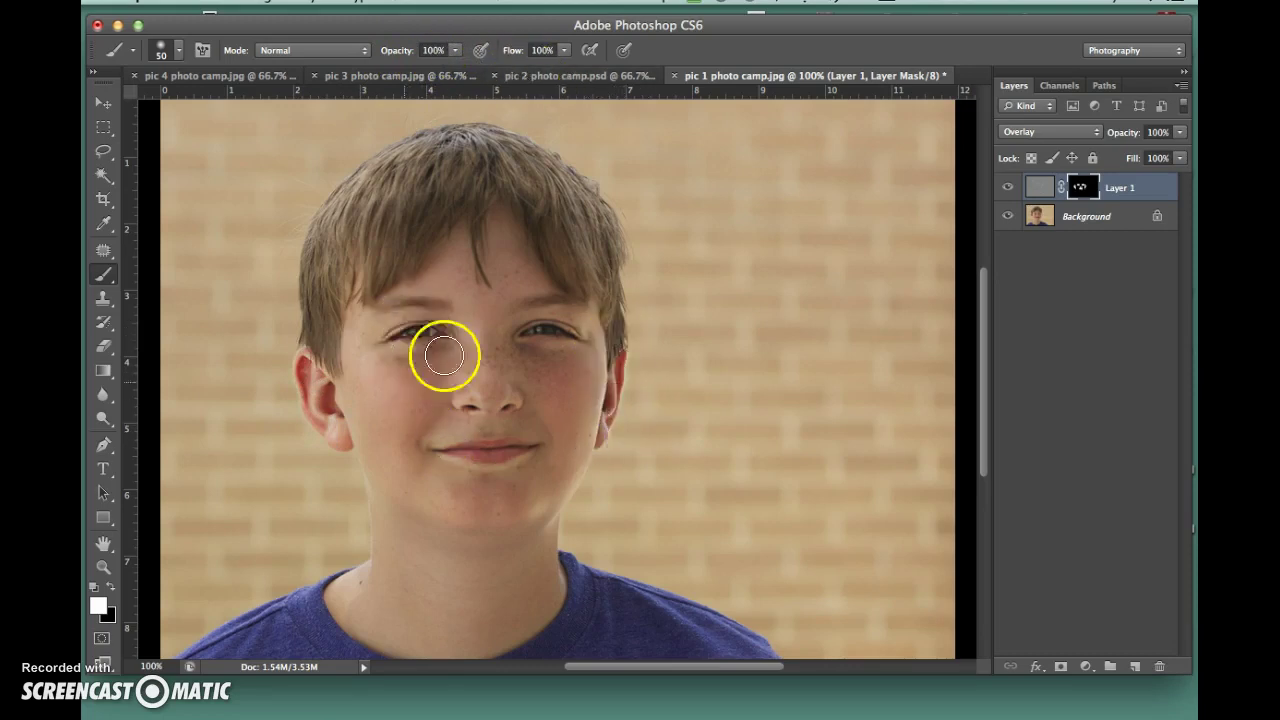
{"action": "left_click_drag", "start_coordinate": [473, 452], "coordinate": [483, 455]}
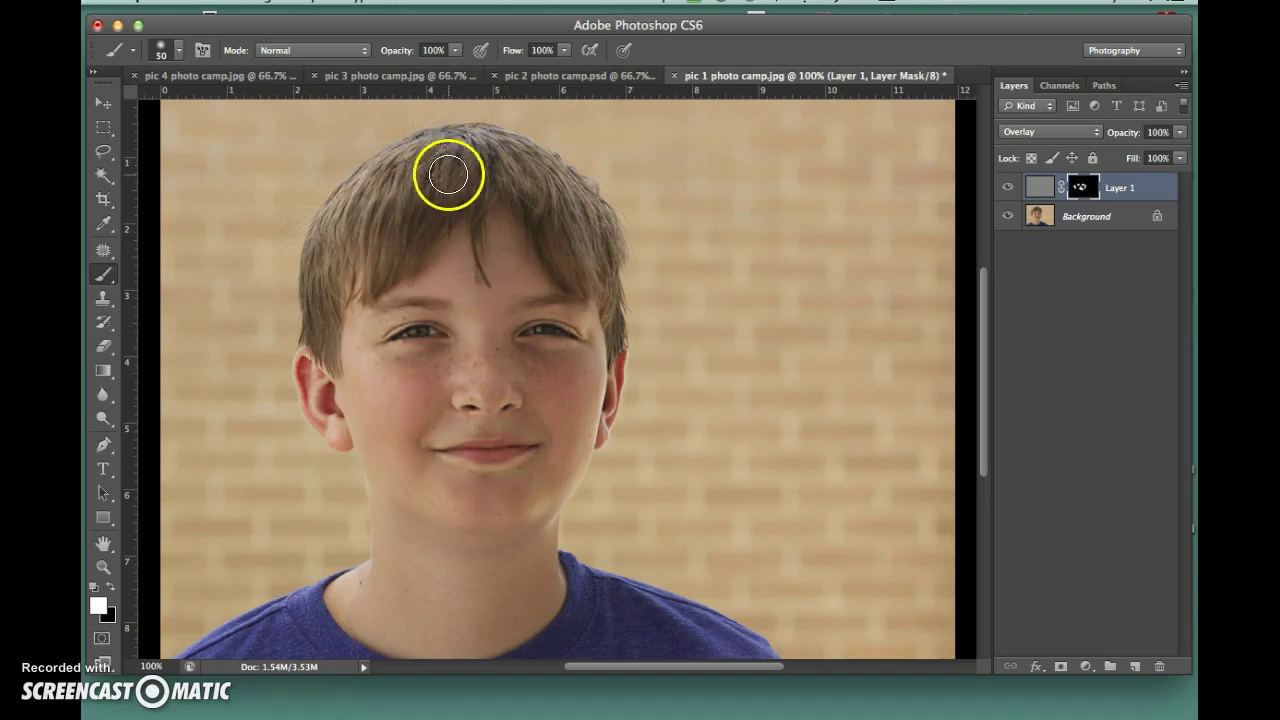
- Paint white on Layer 1's mask over the hair, and toggle the layer's visibility to check the sharpening
{"action": "left_click_drag", "start_coordinate": [401, 269], "coordinate": [373, 277]}
{"action": "left_click_drag", "start_coordinate": [466, 229], "coordinate": [468, 272]}
{"action": "left_click_drag", "start_coordinate": [537, 214], "coordinate": [558, 259]}
{"action": "left_click", "coordinate": [1008, 187]}
{"action": "left_click", "coordinate": [1008, 187]}
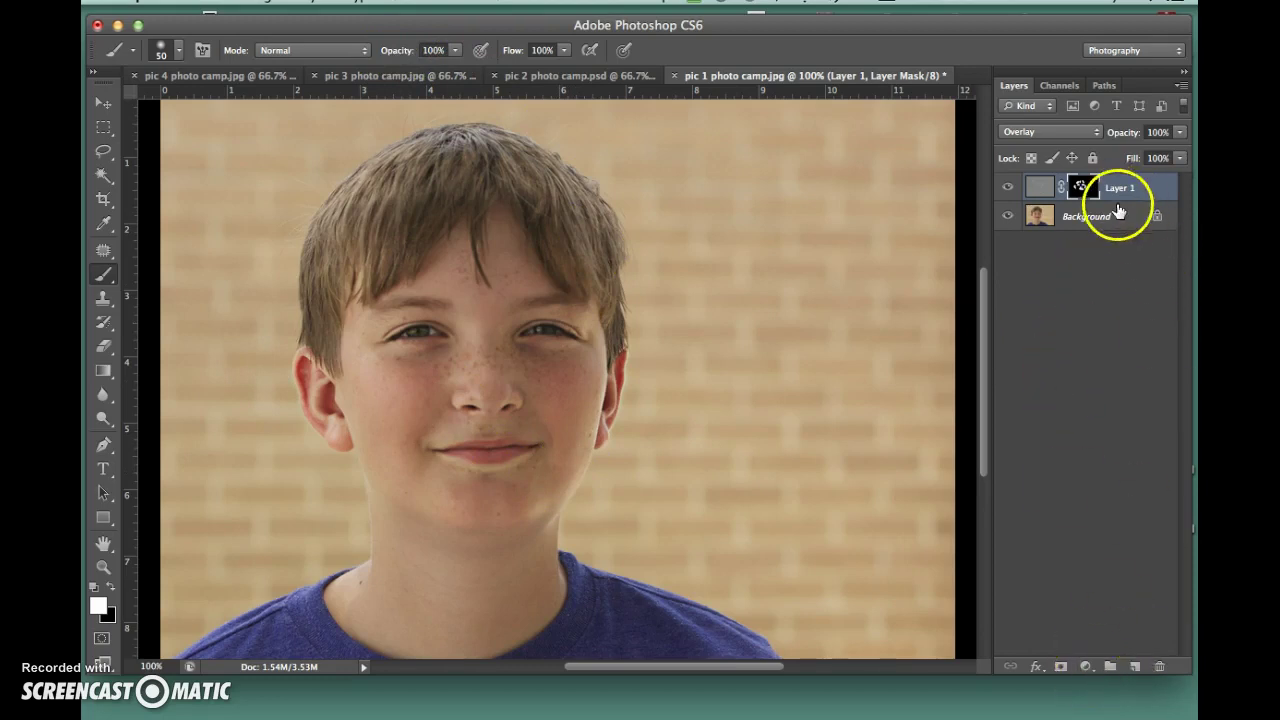
- Duplicate the Background layer beneath Layer 1 and hide the original Background
{"action": "left_click", "coordinate": [1094, 217]}
{"action": "key", "text": "super+j"}
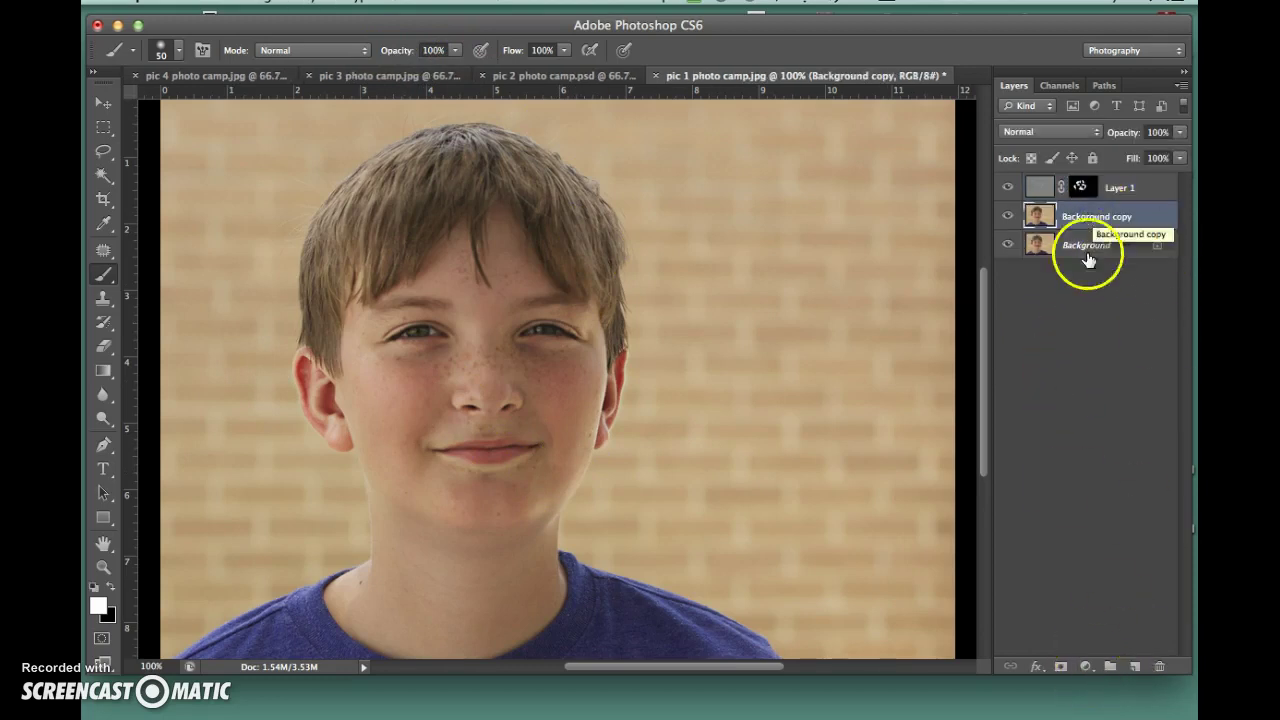
{"action": "left_click", "coordinate": [1008, 246]}
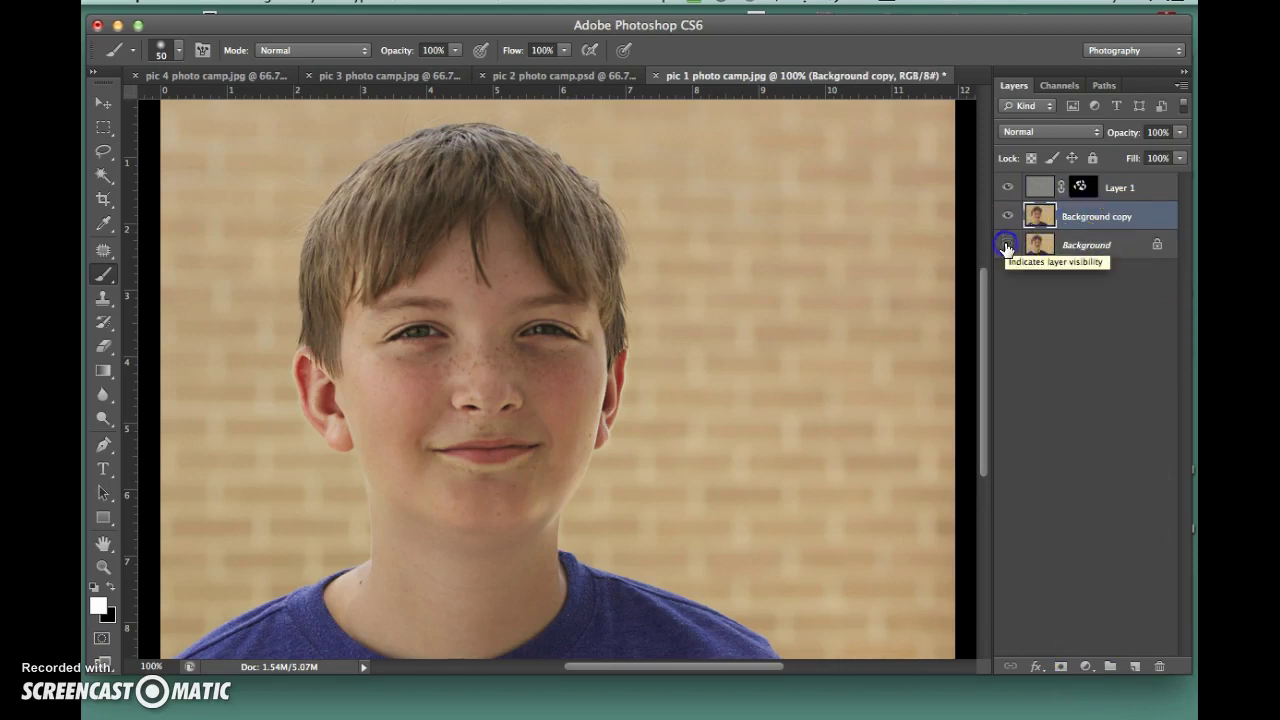
- Add a Brightness/Contrast adjustment layer with brightness 37 above the Background copy and fill its mask with black
{"action": "left_click", "coordinate": [1086, 666]}
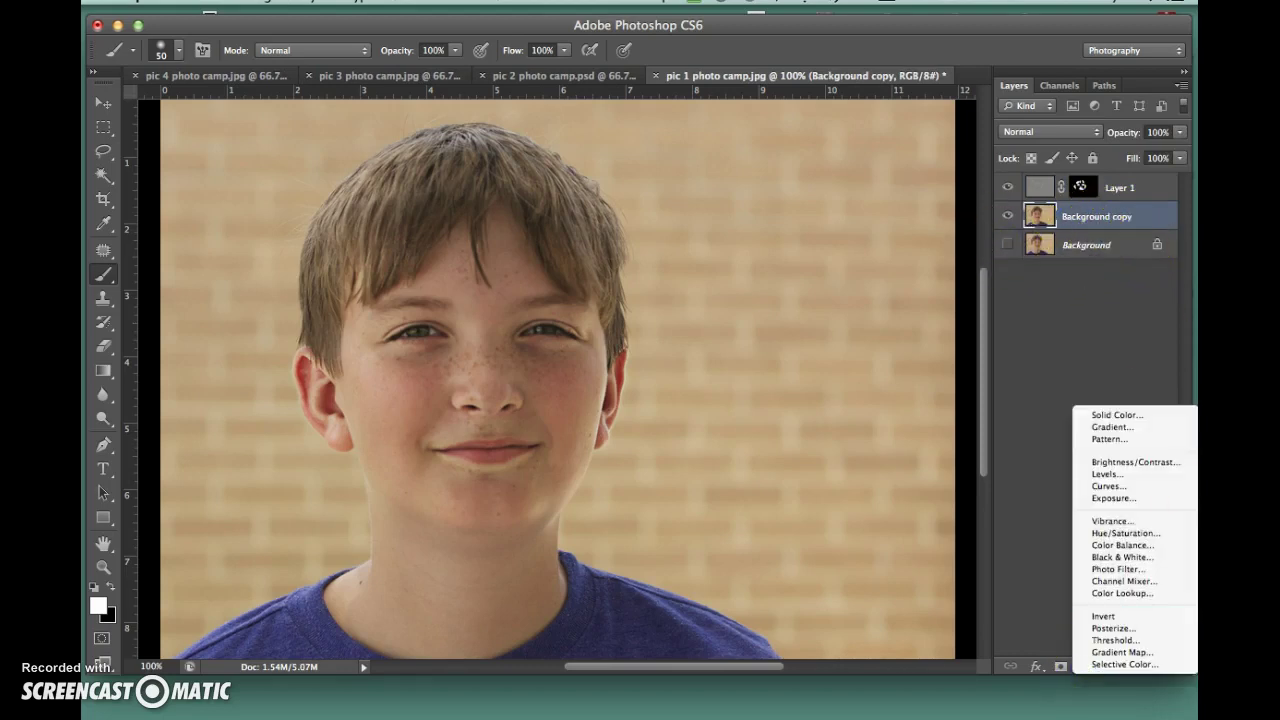
{"action": "left_click", "coordinate": [1159, 461]}
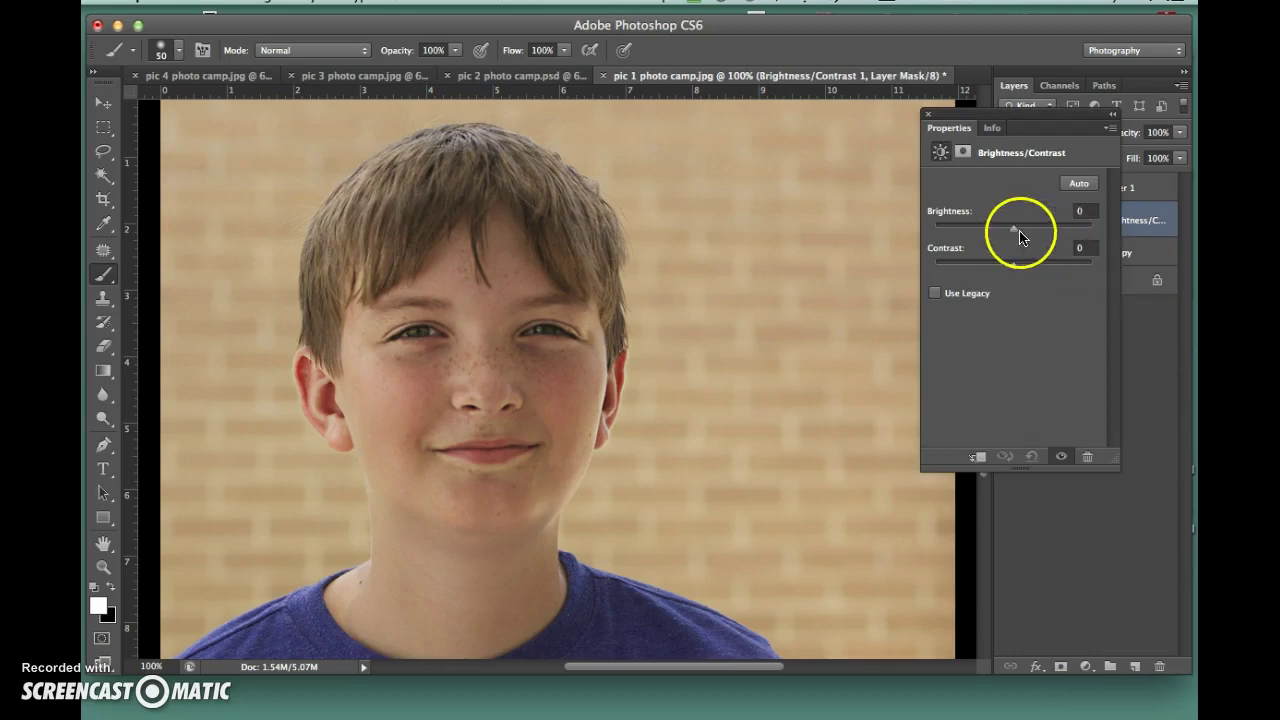
{"action": "left_click_drag", "start_coordinate": [1014, 229], "coordinate": [1033, 233]}
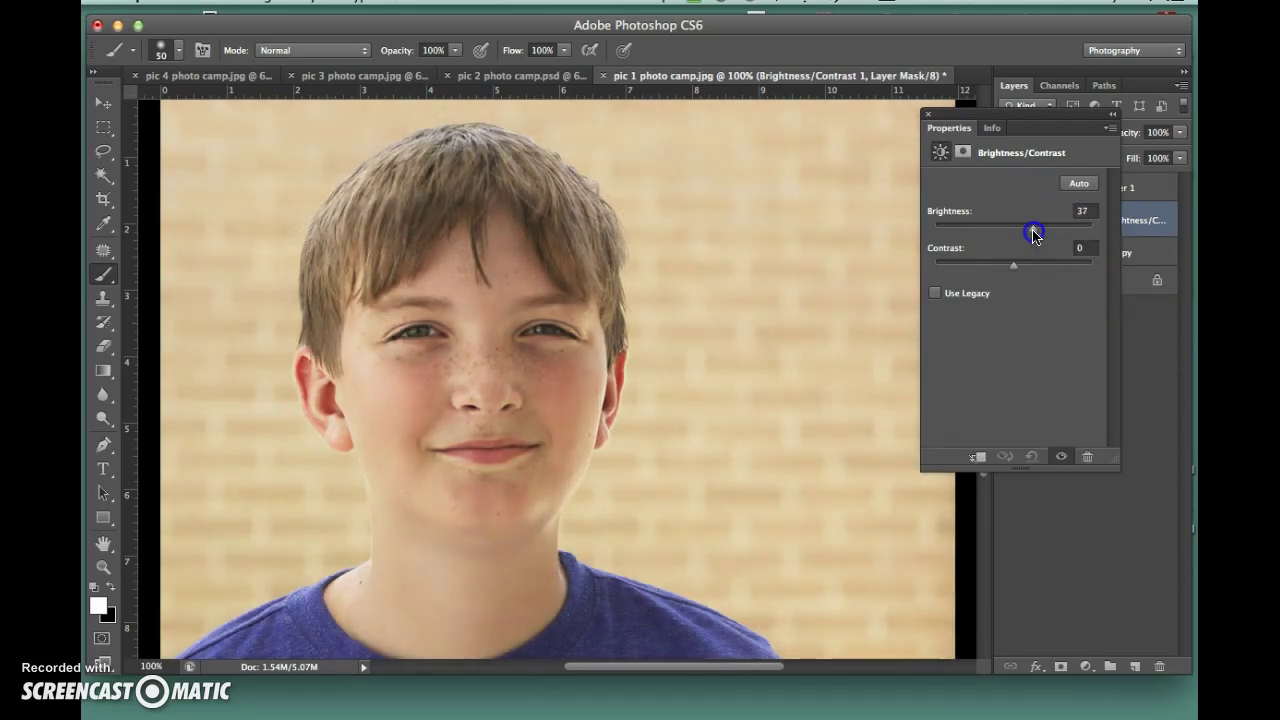
{"action": "left_click", "coordinate": [928, 113]}
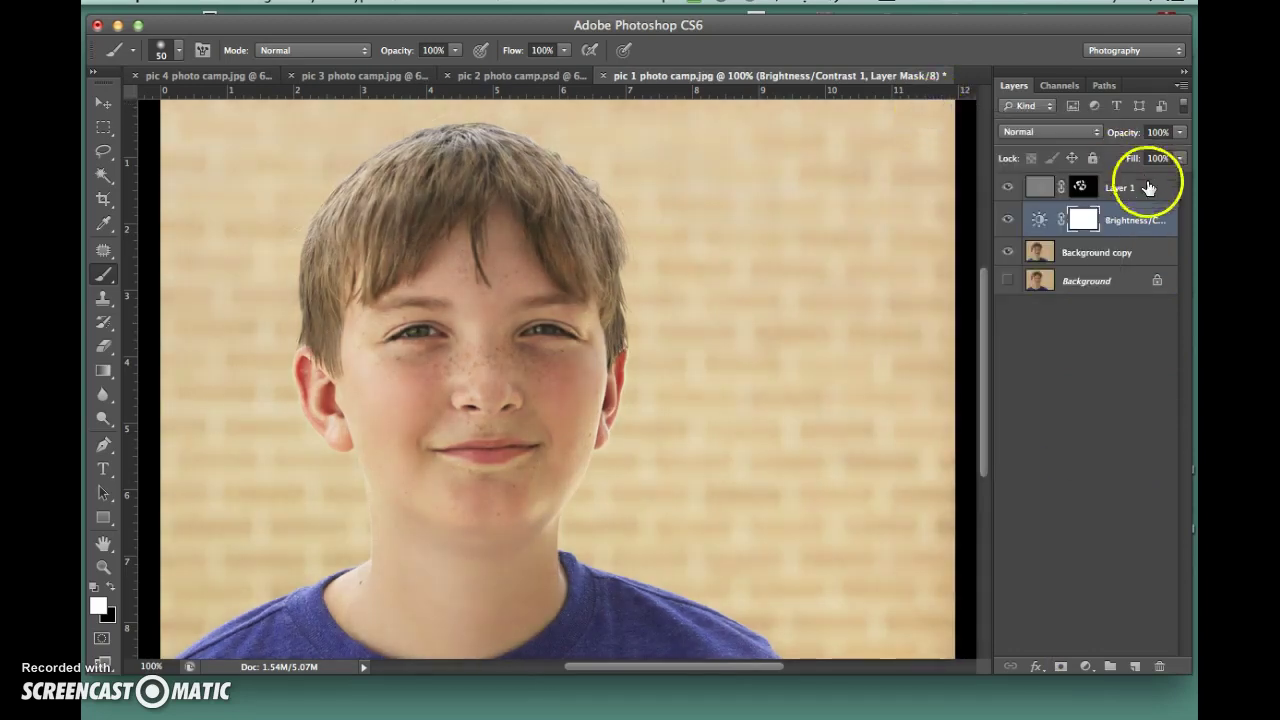
{"action": "key", "text": "shift+BackSpace"}
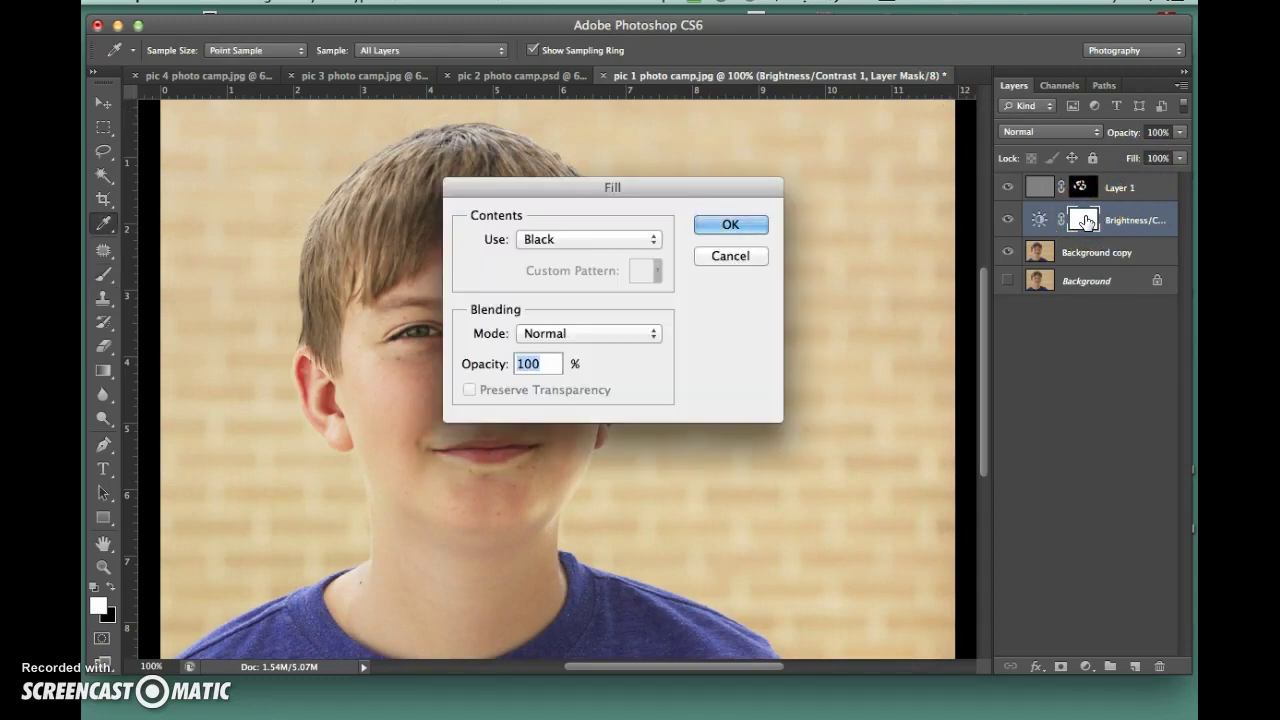
{"action": "key", "text": "Return"}
- Paint white with a size 15 brush on the Brightness/Contrast layer's mask over both eyes to brighten them
{"action": "key", "text": "b"}
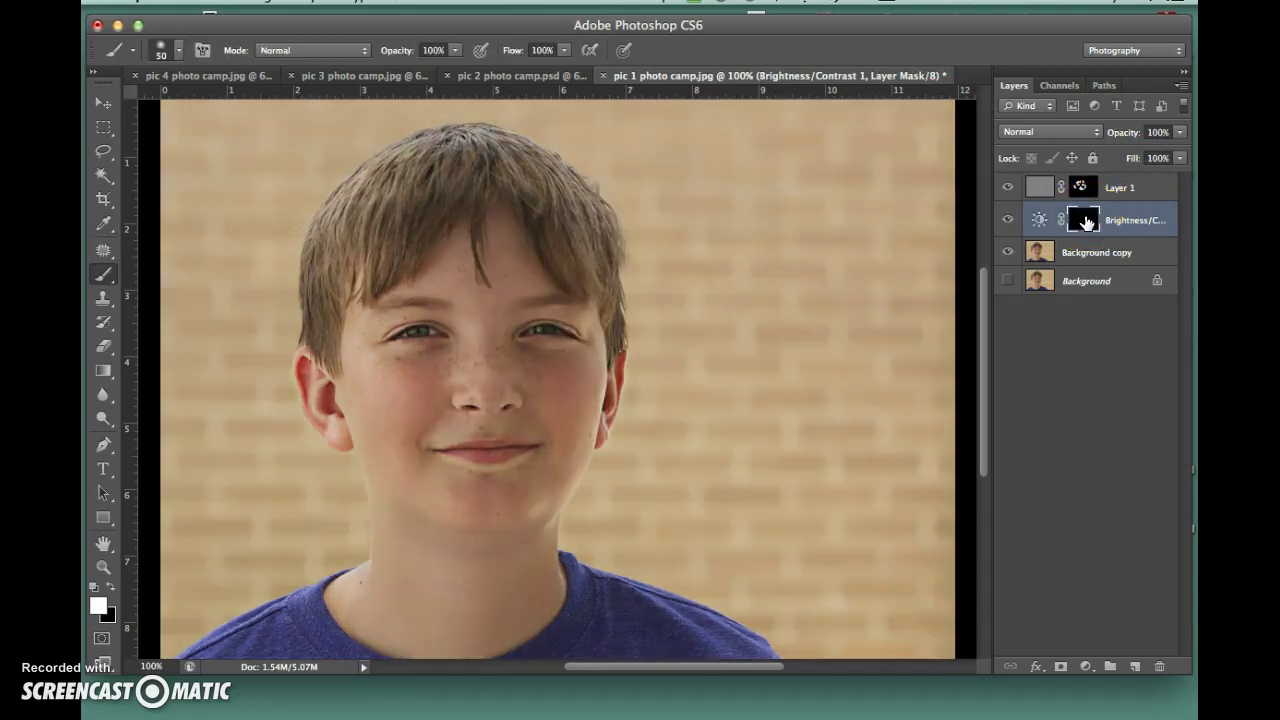
{"action": "key", "text": "super+plus"}
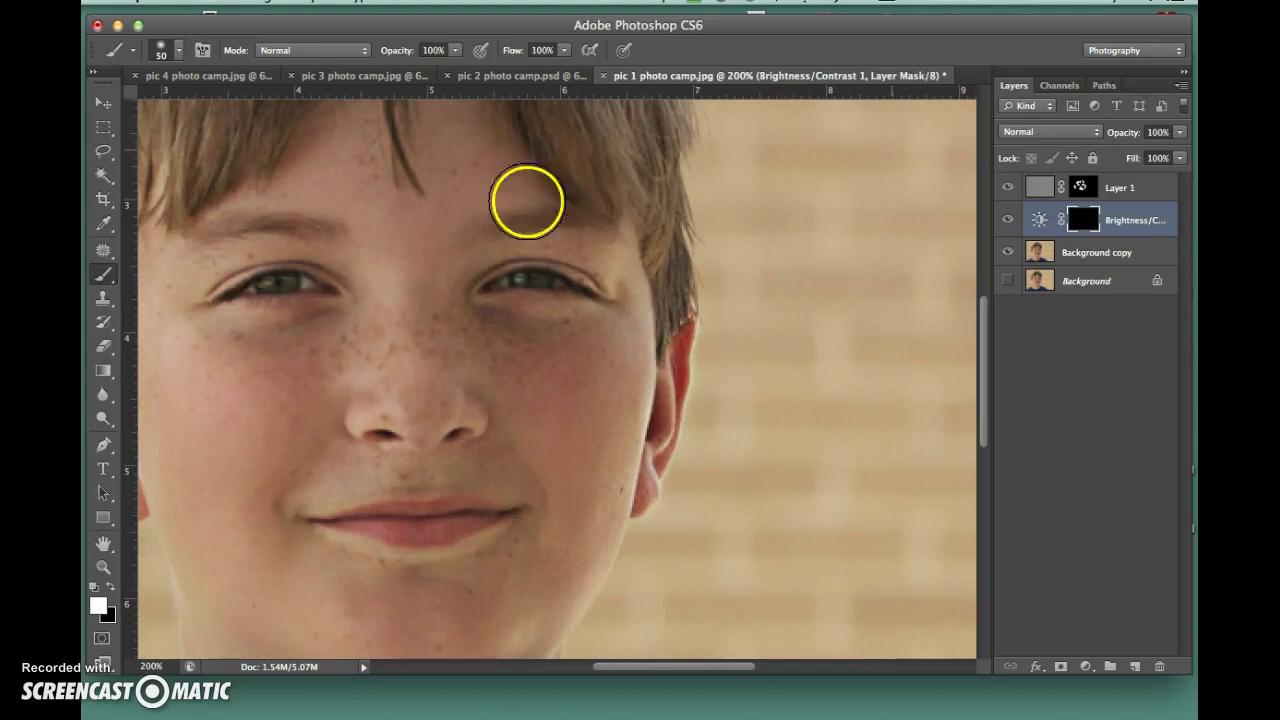
{"action": "key", "text": "bracketleft"}
{"action": "key", "text": "bracketleft"}
{"action": "key", "text": "bracketleft"}
{"action": "left_click_drag", "start_coordinate": [266, 286], "coordinate": [267, 283]}
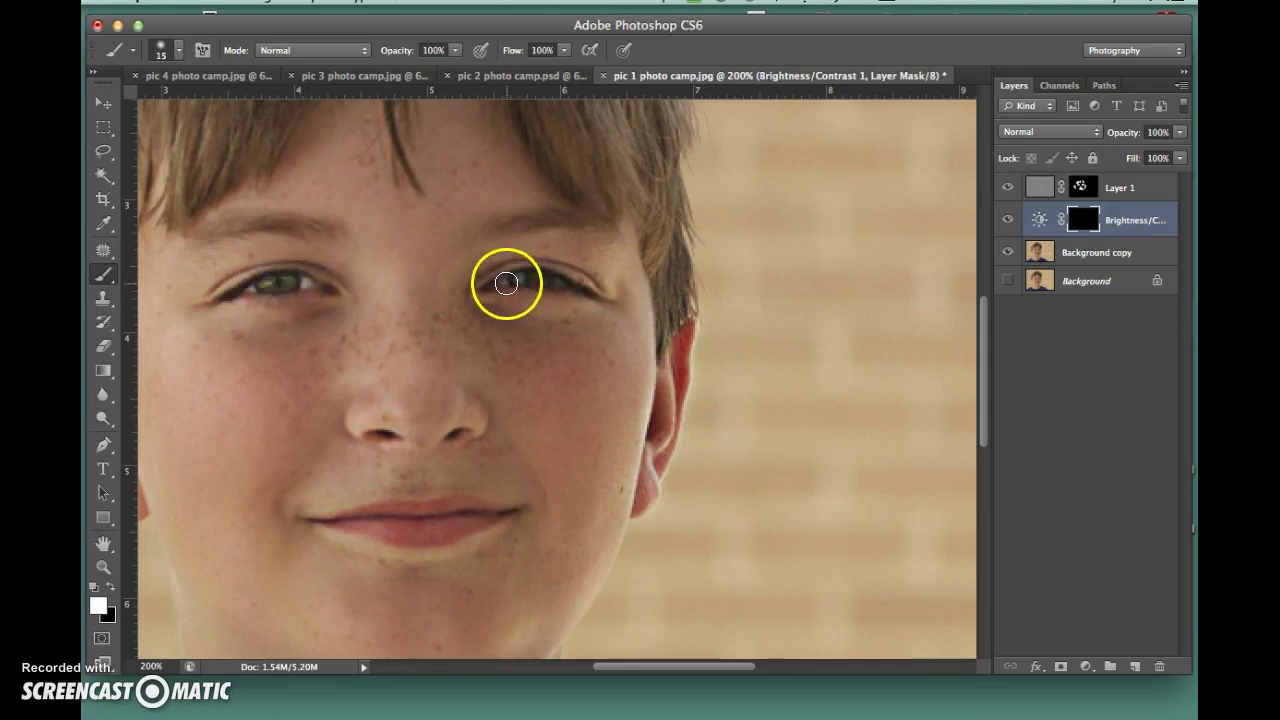
{"action": "mouse_move", "coordinate": [506, 283]}
{"action": "left_mouse_down"}
{"action": "mouse_move", "coordinate": [563, 281]}
{"action": "mouse_move", "coordinate": [521, 280]}
{"action": "left_mouse_up"}
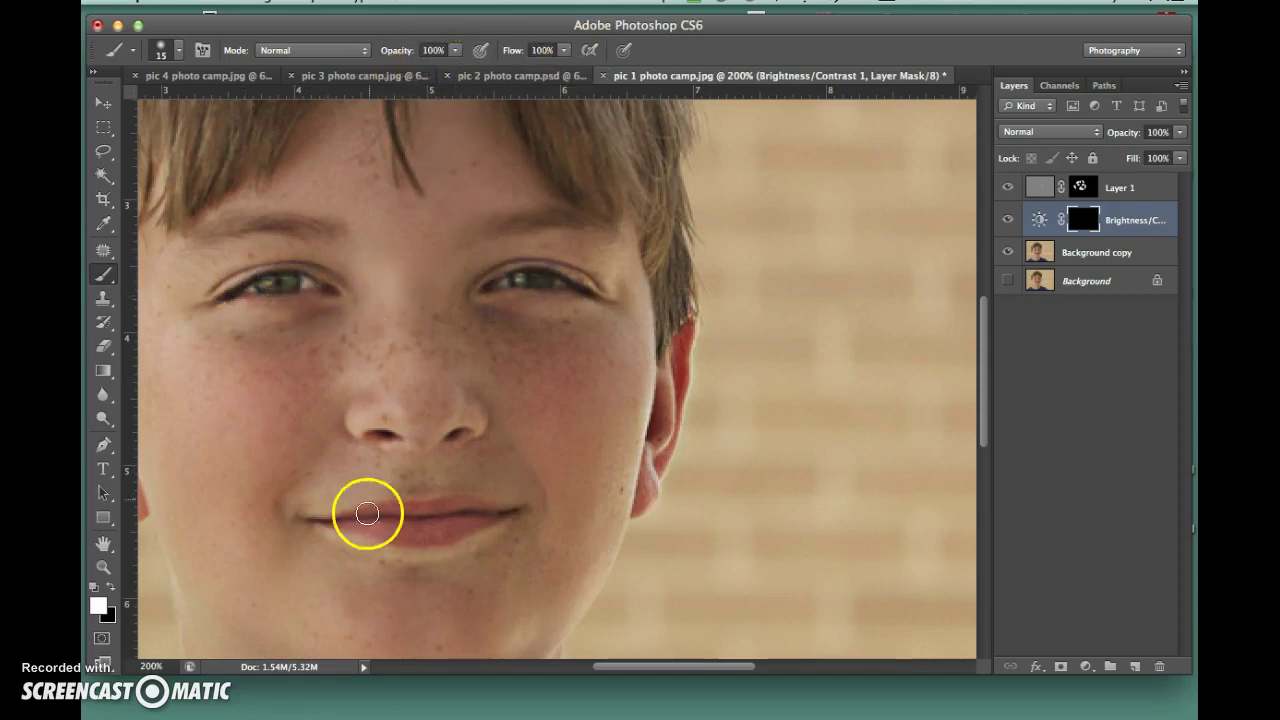
- Paint white over more of both eyes on the Brightness/Contrast 1 mask, and toggle the original Background layer's visibility
{"action": "mouse_move", "coordinate": [535, 290]}
{"action": "left_mouse_down"}
{"action": "mouse_move", "coordinate": [551, 278]}
{"action": "mouse_move", "coordinate": [497, 280]}
{"action": "left_mouse_up"}
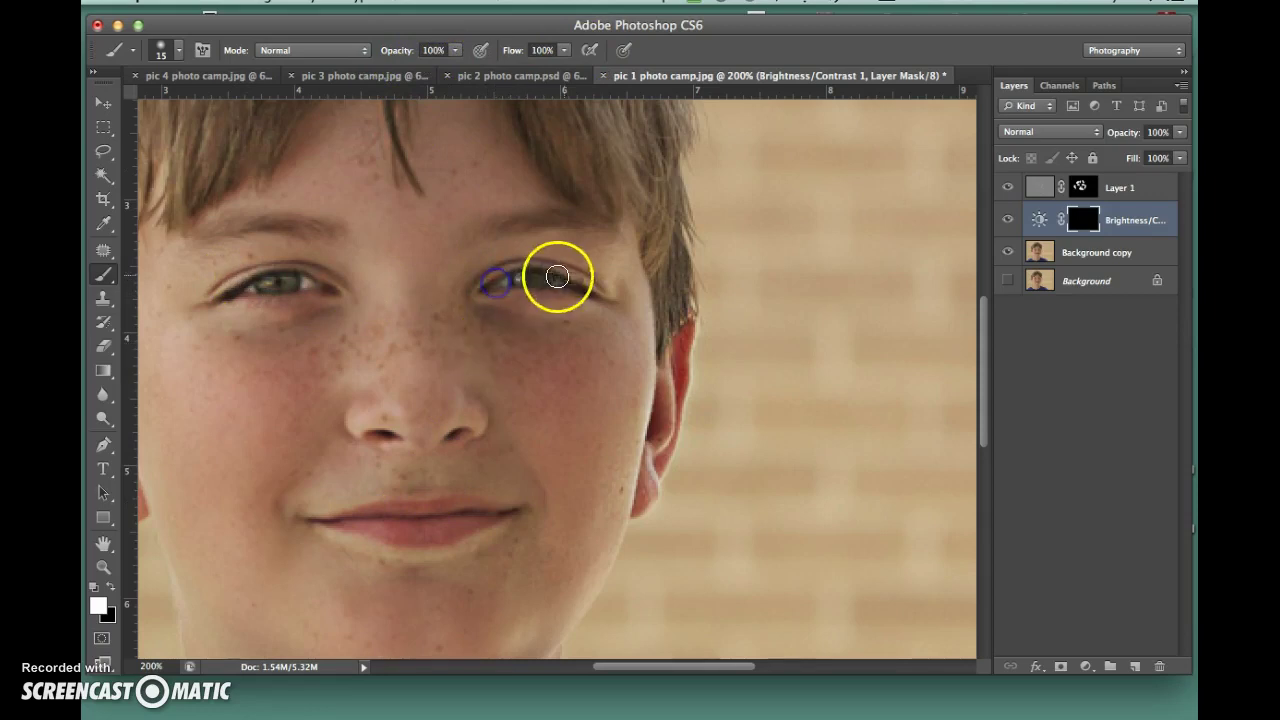
{"action": "left_click_drag", "start_coordinate": [254, 294], "coordinate": [247, 292]}
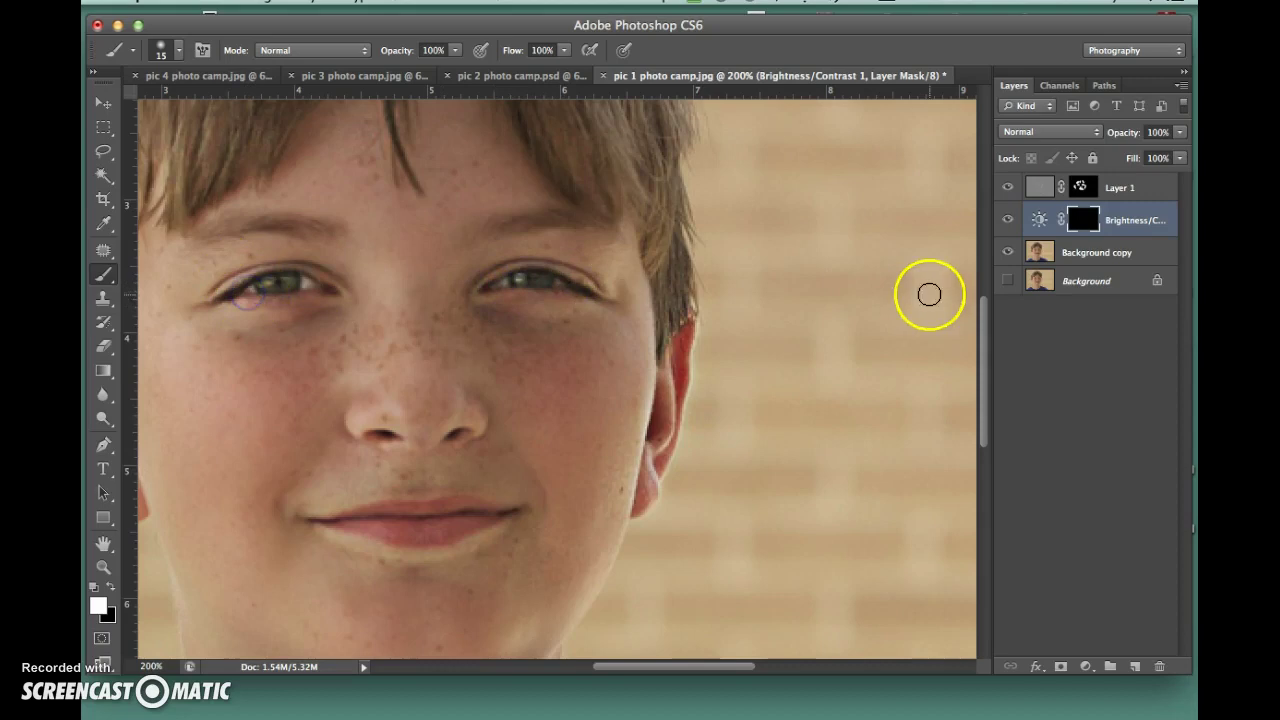
{"action": "key", "text": "super+minus"}
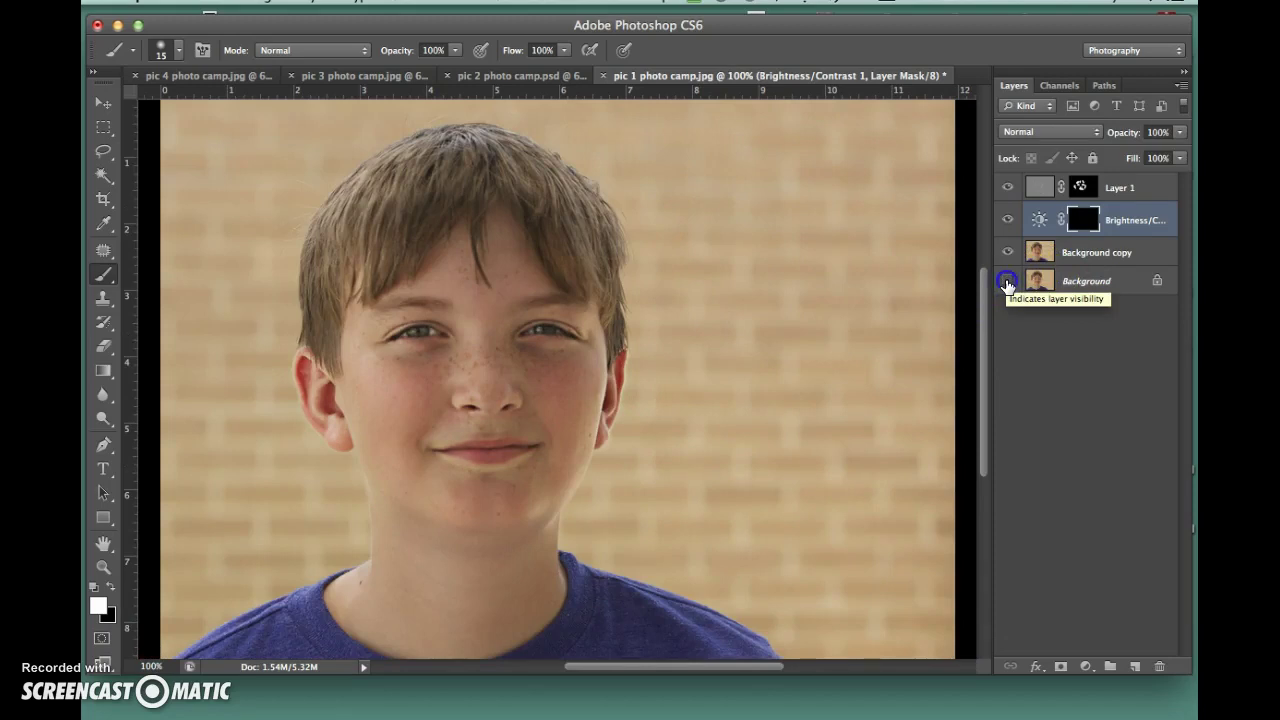
{"action": "left_click", "coordinate": [1007, 283]}
{"action": "left_click", "coordinate": [1007, 283]}
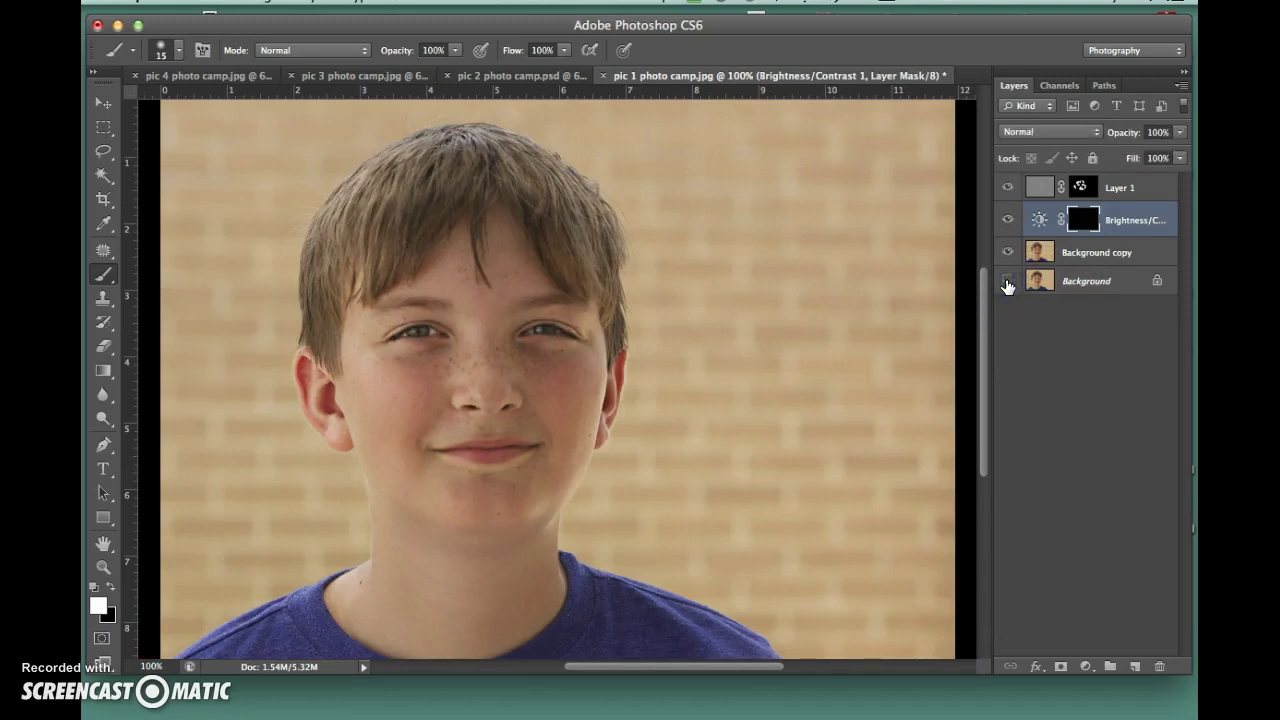
- Select the Highlights of the Background copy layer with Color Range
{"action": "left_click", "coordinate": [1090, 255]}
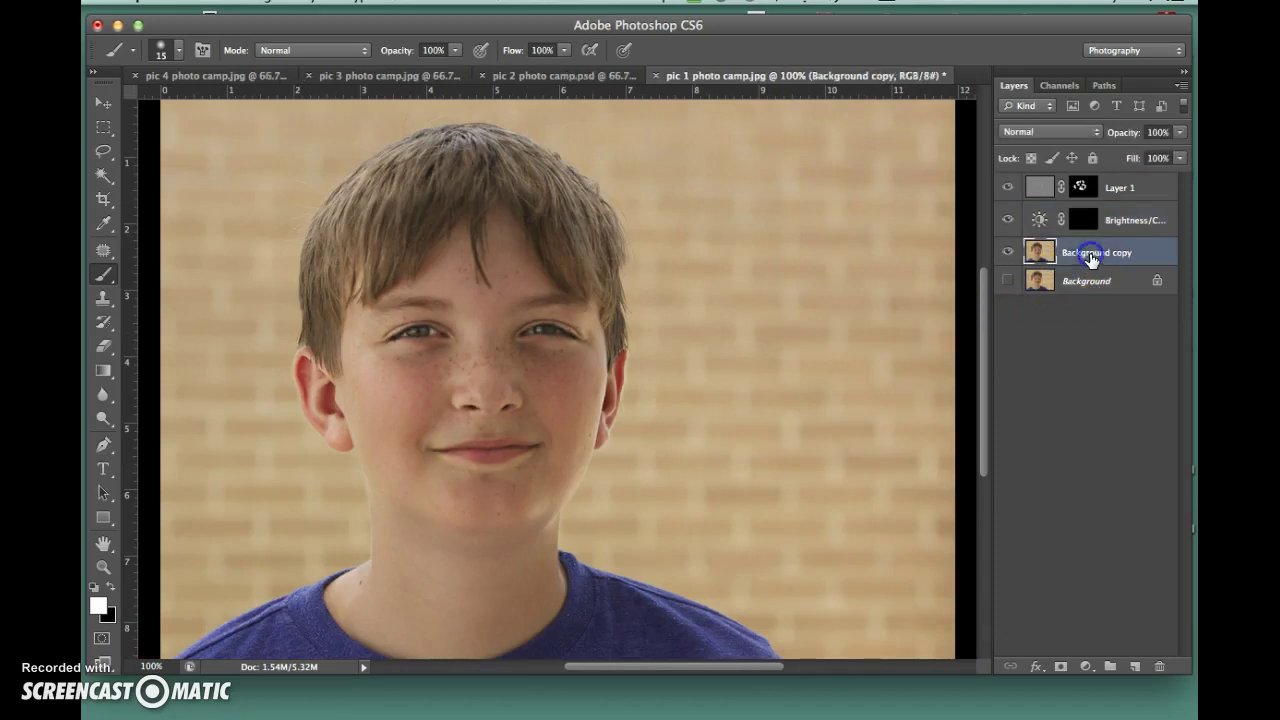
{"action": "key", "text": "super+minus"}
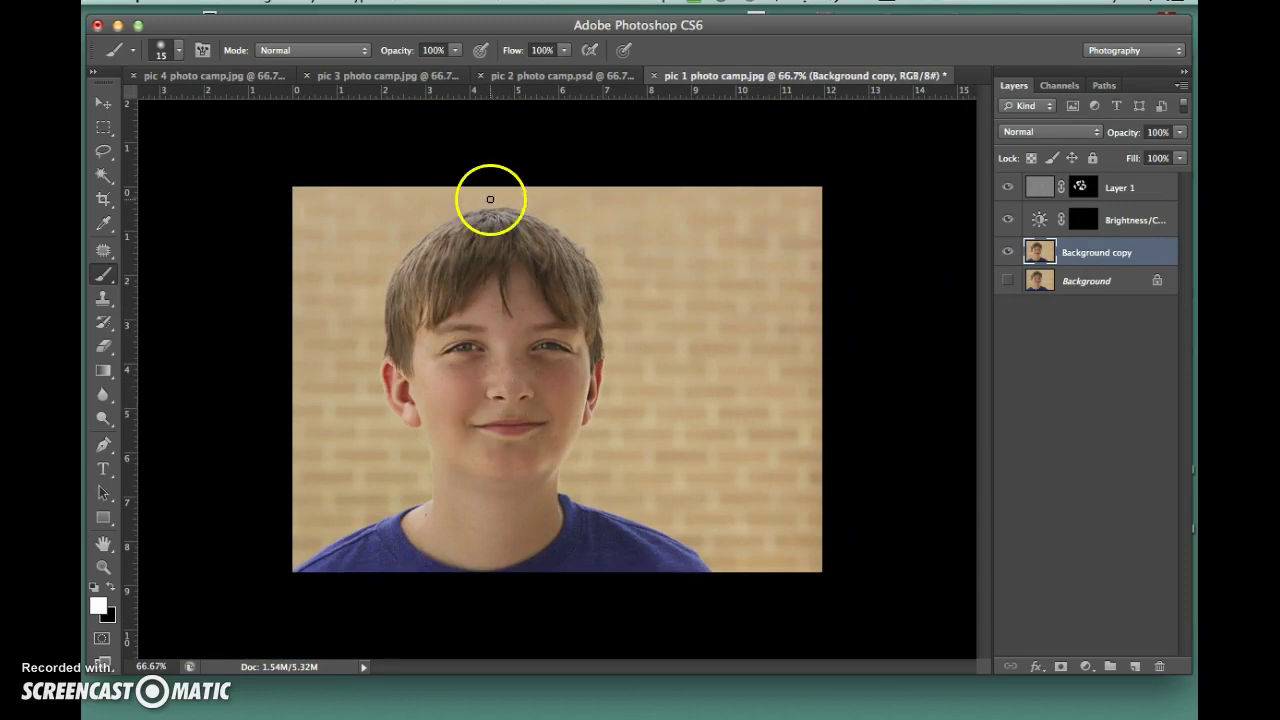
{"action": "left_click", "coordinate": [410, 2]}
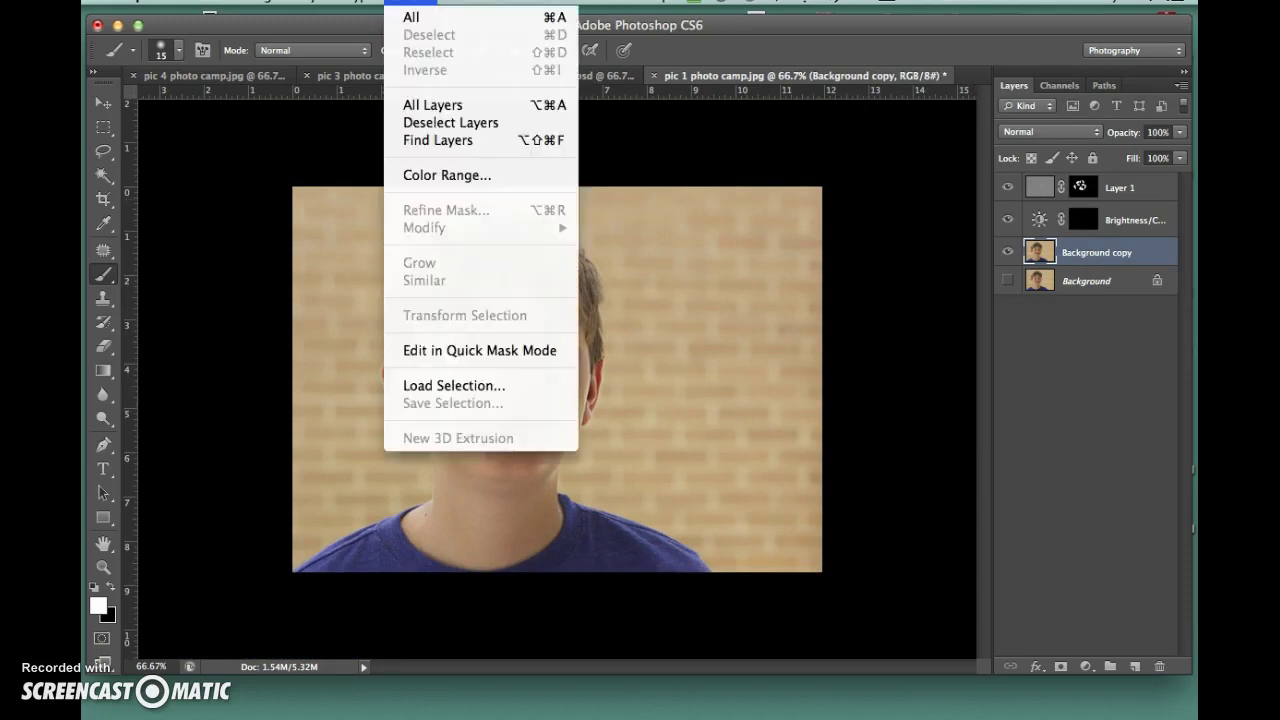
{"action": "left_click", "coordinate": [438, 183]}
{"action": "left_click", "coordinate": [871, 153]}
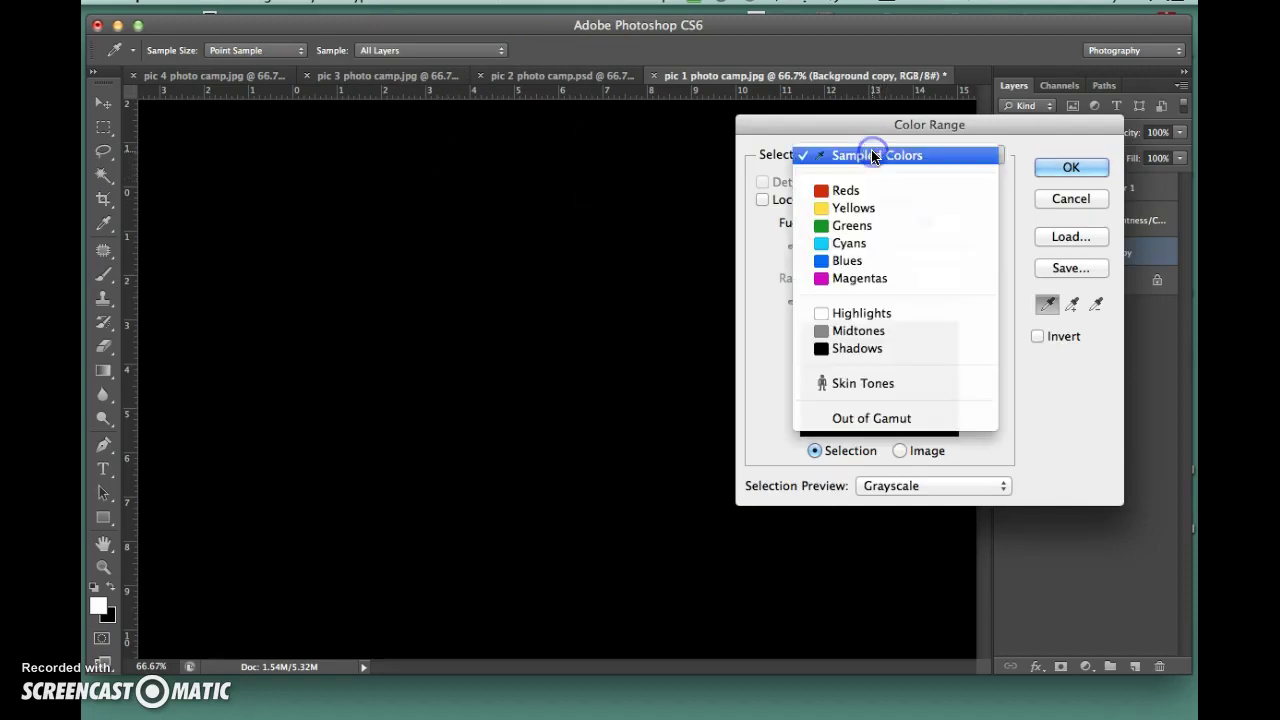
{"action": "left_click", "coordinate": [866, 318]}
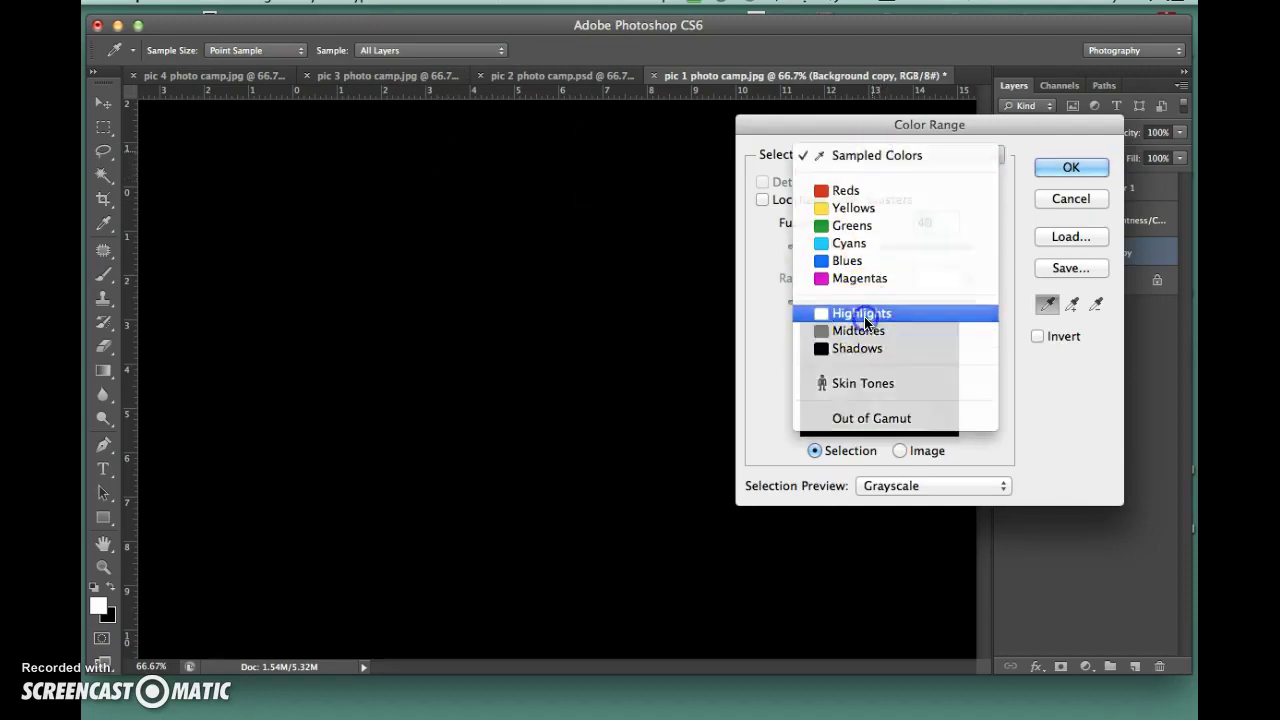
{"action": "left_click", "coordinate": [1060, 166]}
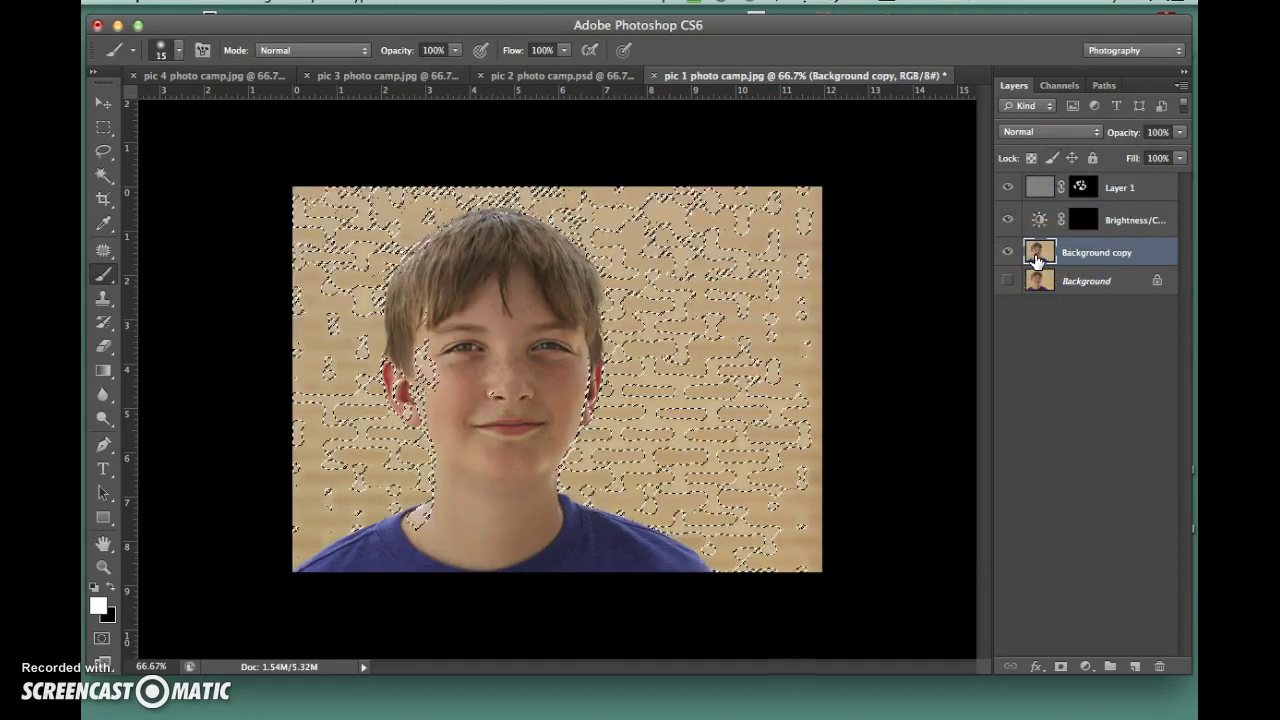
- Copy the selected highlights to a new layer, and briefly hide the Background copy to inspect them
{"action": "key", "text": "ctrl+j"}
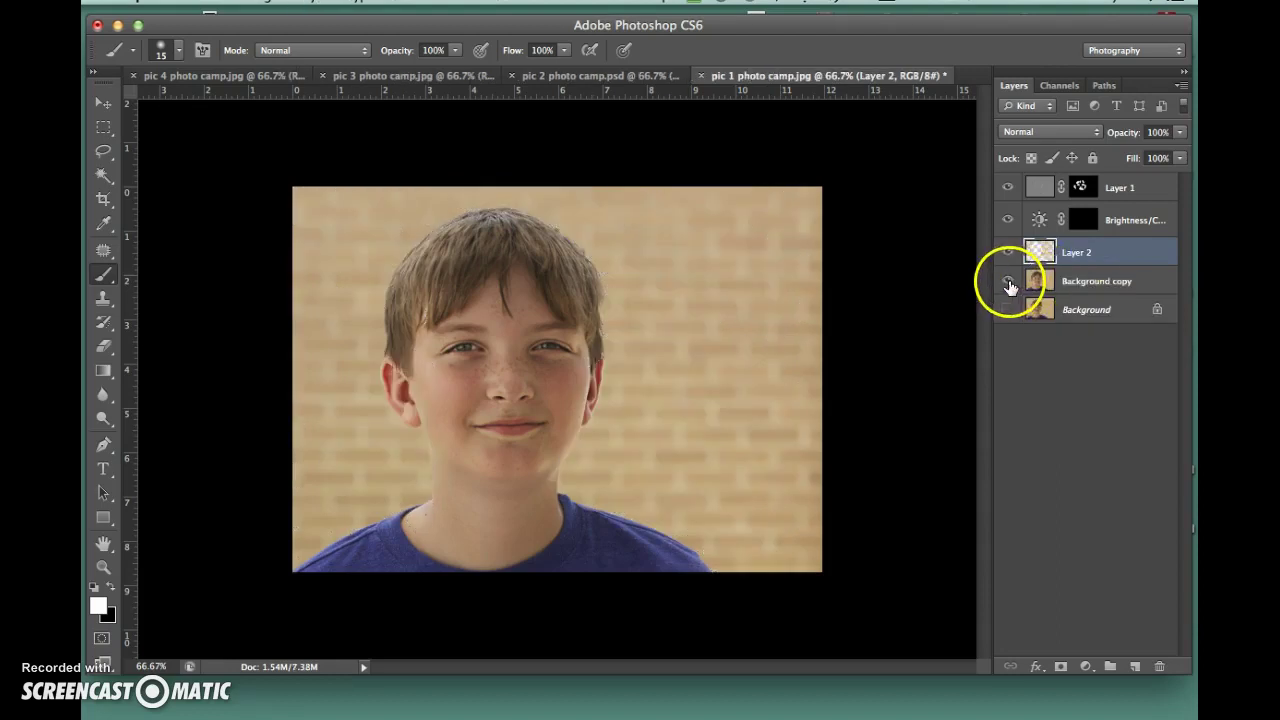
{"action": "left_click", "coordinate": [1008, 282]}
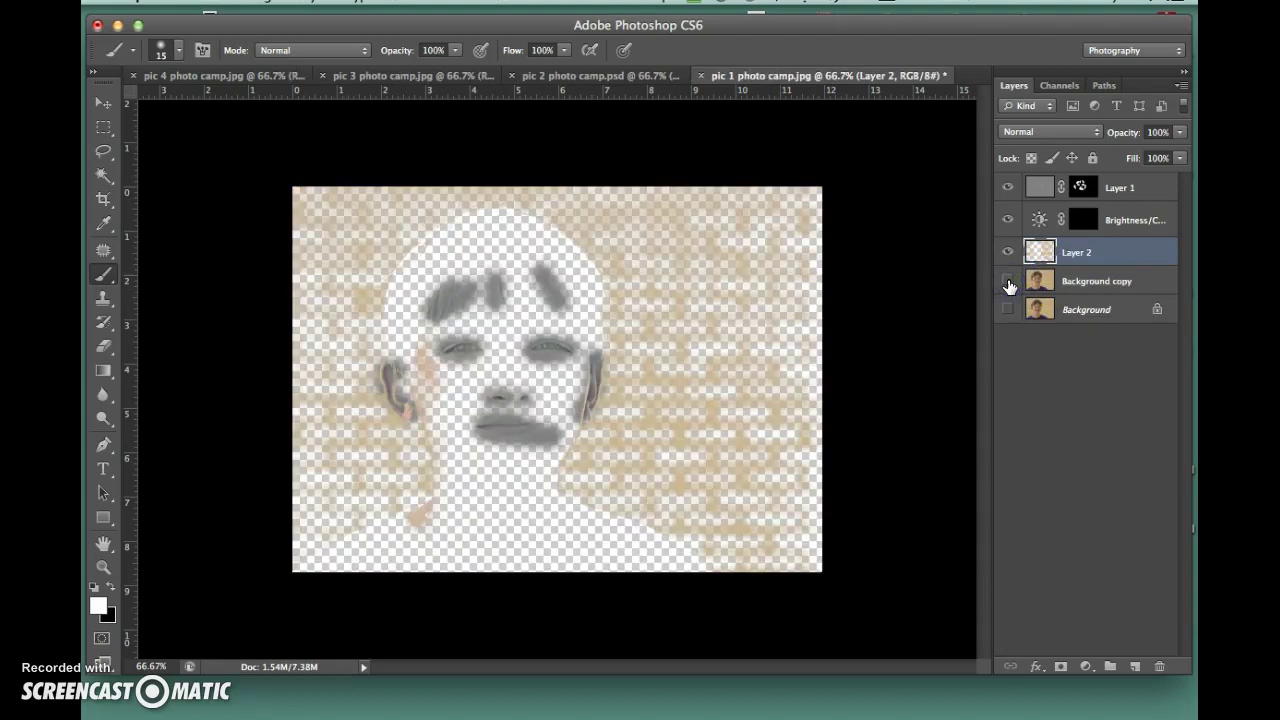
{"action": "left_click", "coordinate": [1008, 282]}
- Add a Brightness/Contrast adjustment layer clipped to Layer 2 with brightness set to about 44
{"action": "left_click", "coordinate": [1090, 253]}
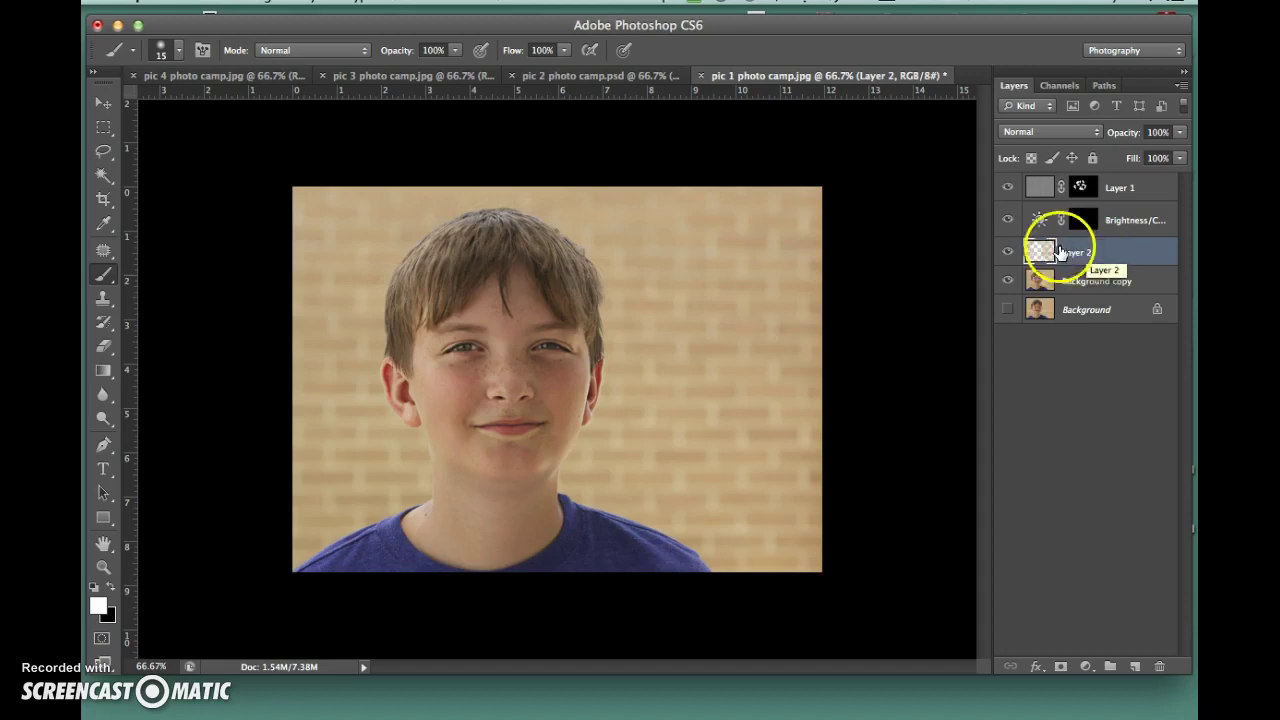
{"action": "left_click", "coordinate": [1086, 667]}
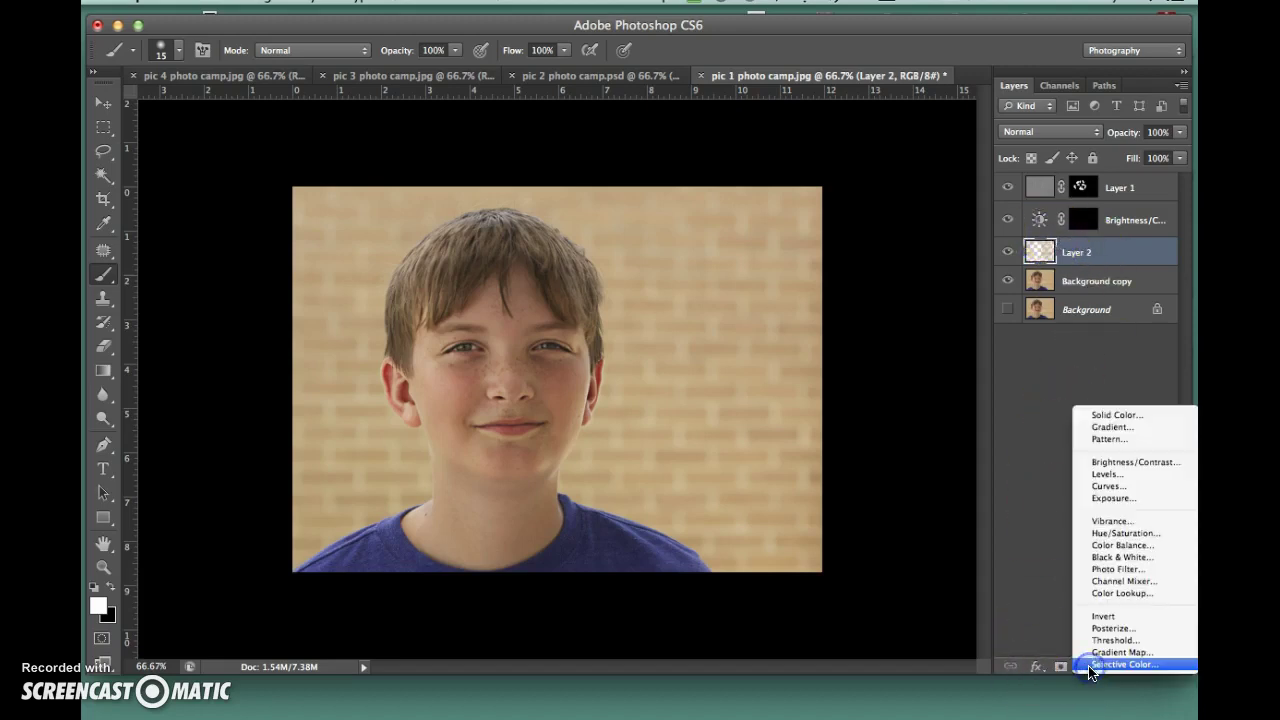
{"action": "left_click", "coordinate": [1102, 461]}
{"action": "left_click", "coordinate": [979, 459]}
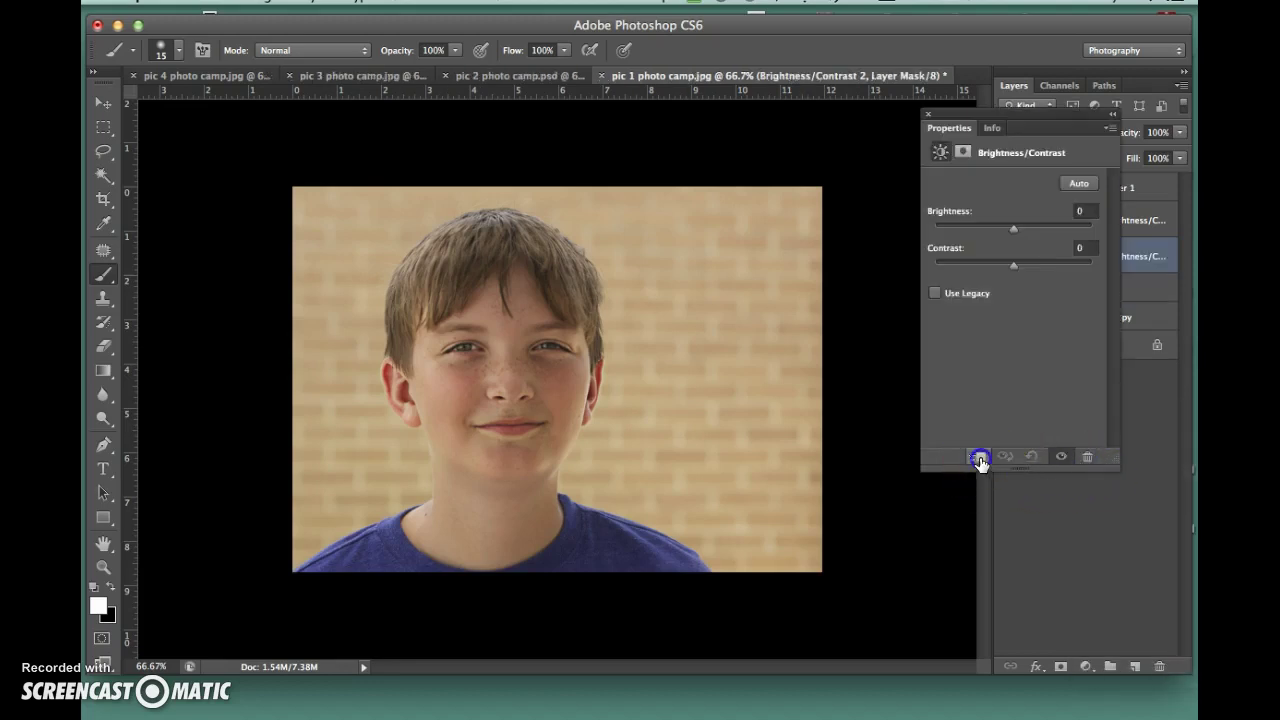
{"action": "left_click", "coordinate": [979, 459]}
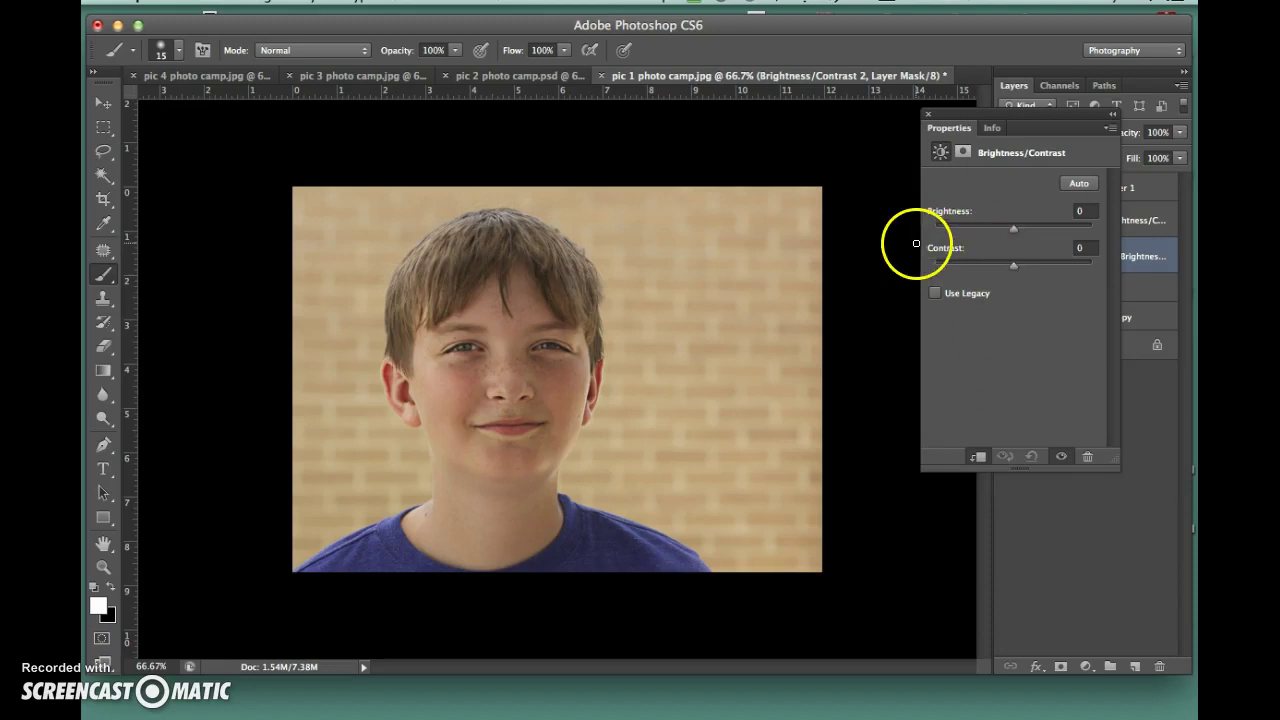
{"action": "left_click_drag", "start_coordinate": [1021, 234], "coordinate": [1094, 233]}
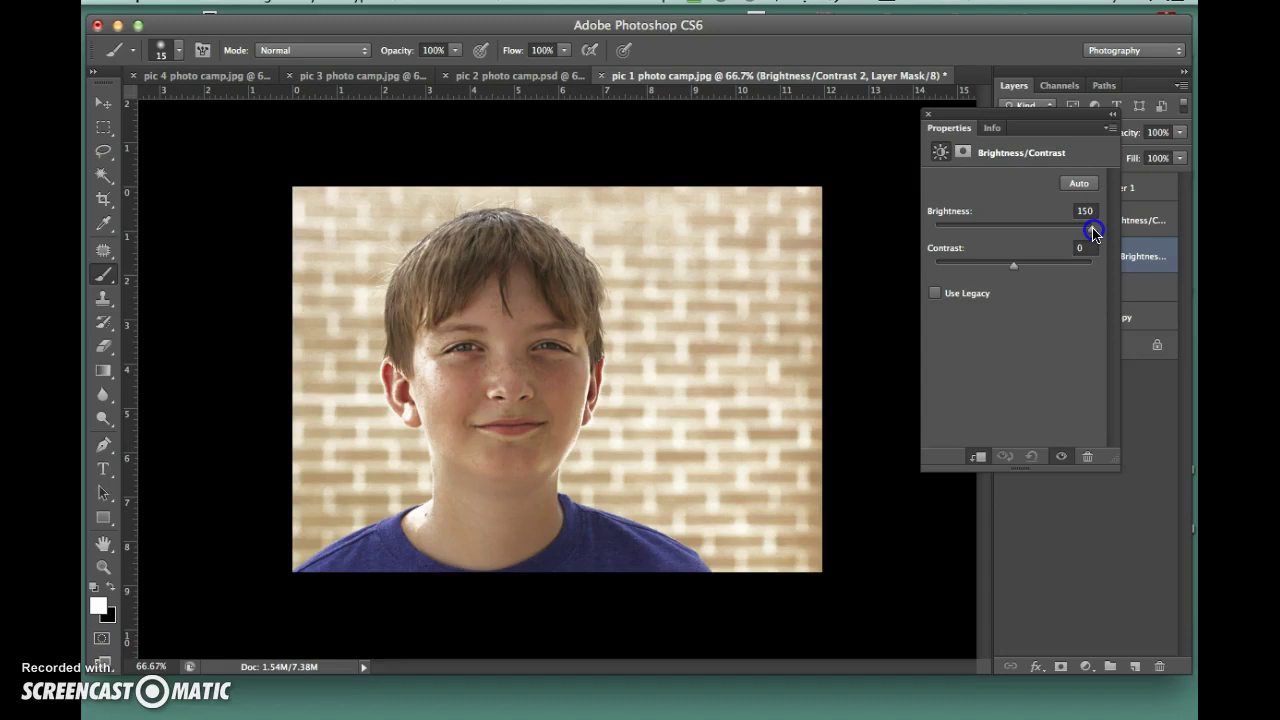
{"action": "left_click_drag", "start_coordinate": [1093, 233], "coordinate": [1032, 240]}
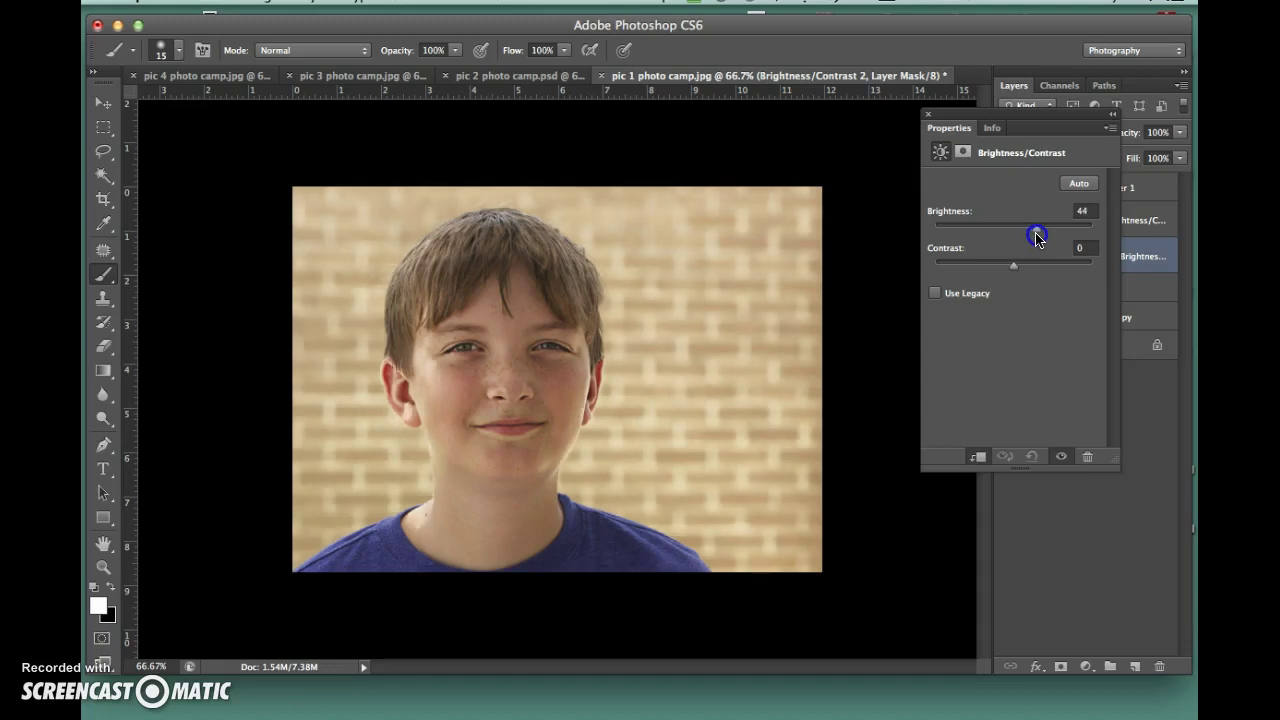
{"action": "left_click", "coordinate": [929, 114]}
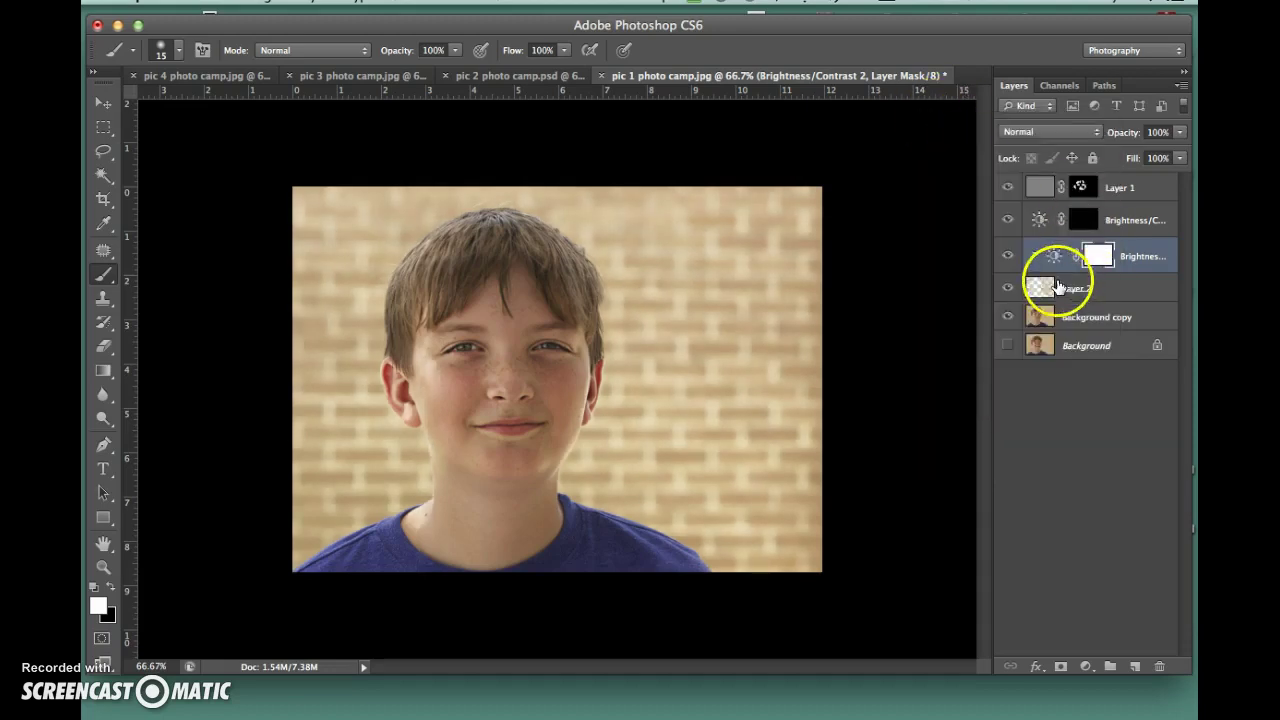
- Toggle the clipped Brightness/Contrast layer's visibility to compare the highlights before and after brightening
{"action": "left_click", "coordinate": [1008, 256]}
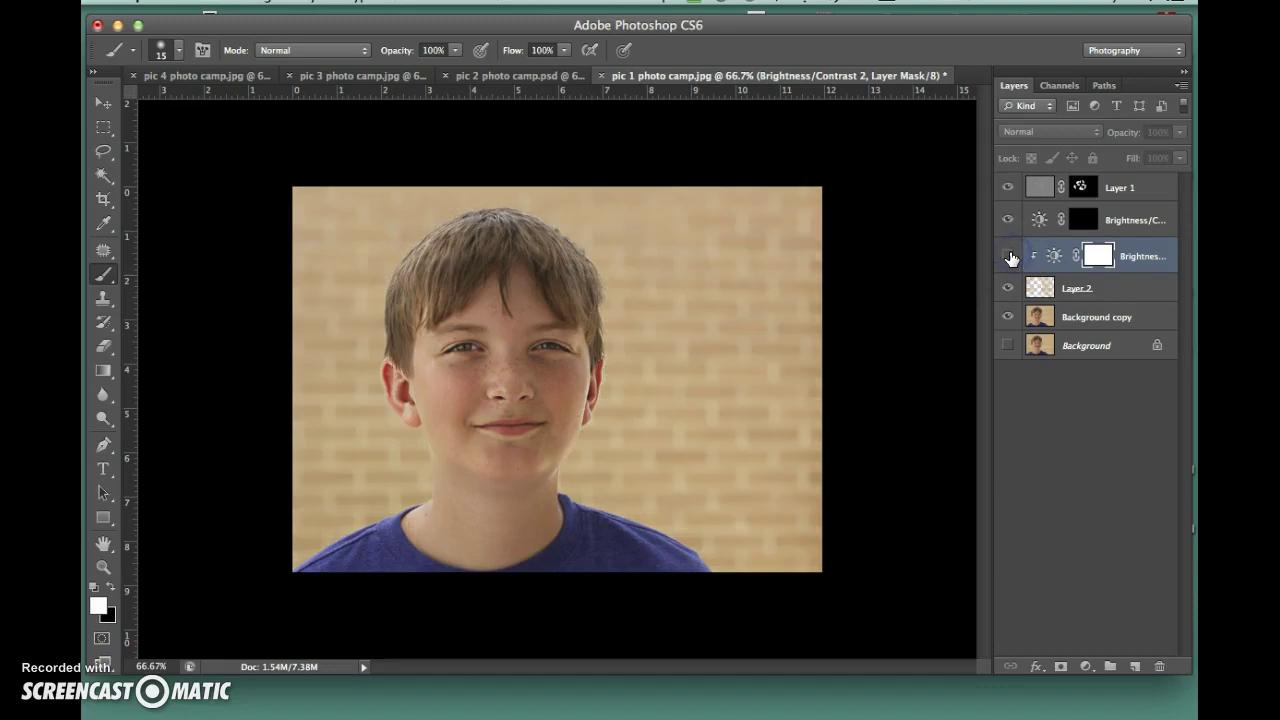
{"action": "left_click", "coordinate": [1008, 256]}
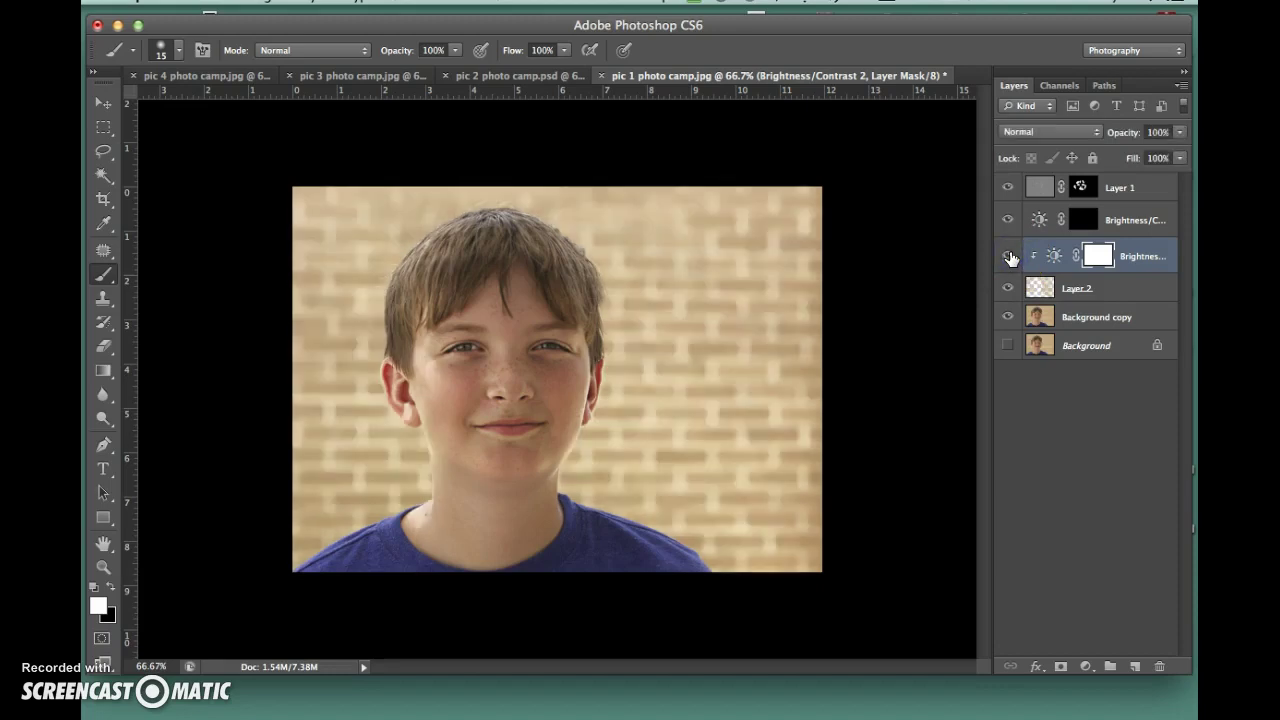
{"action": "left_click", "coordinate": [1008, 256]}
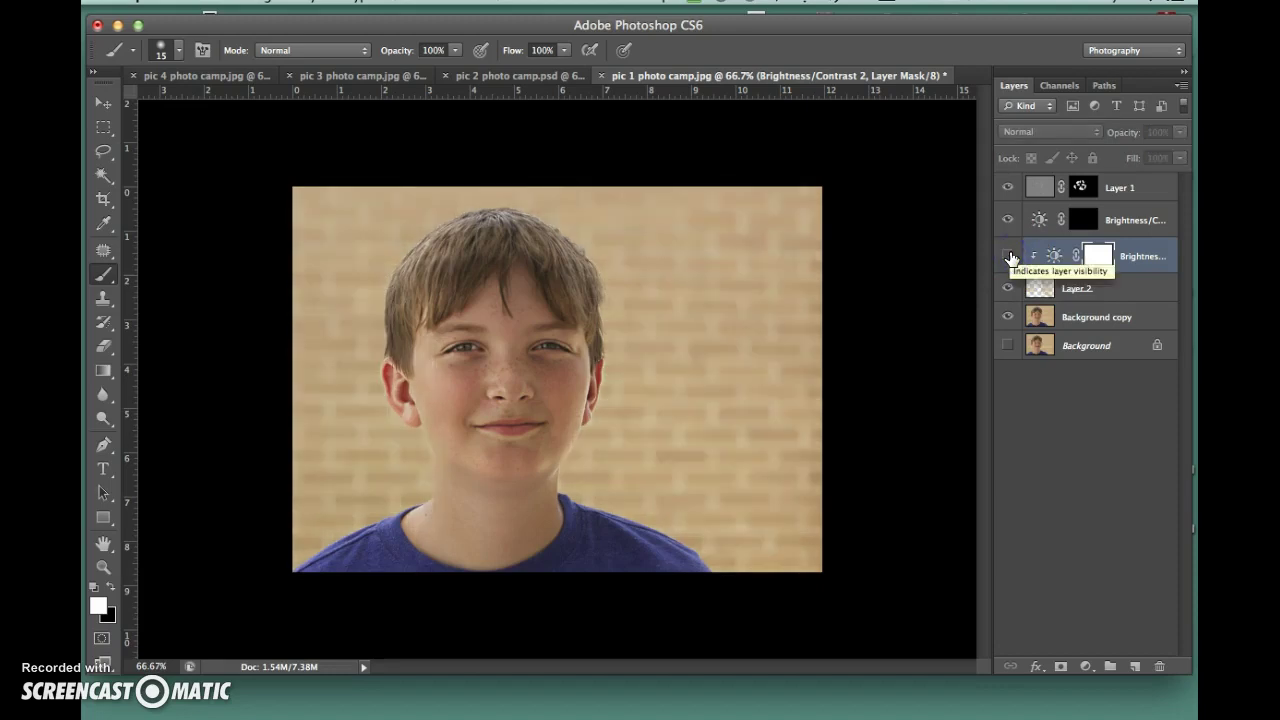
{"action": "left_click", "coordinate": [1008, 256]}
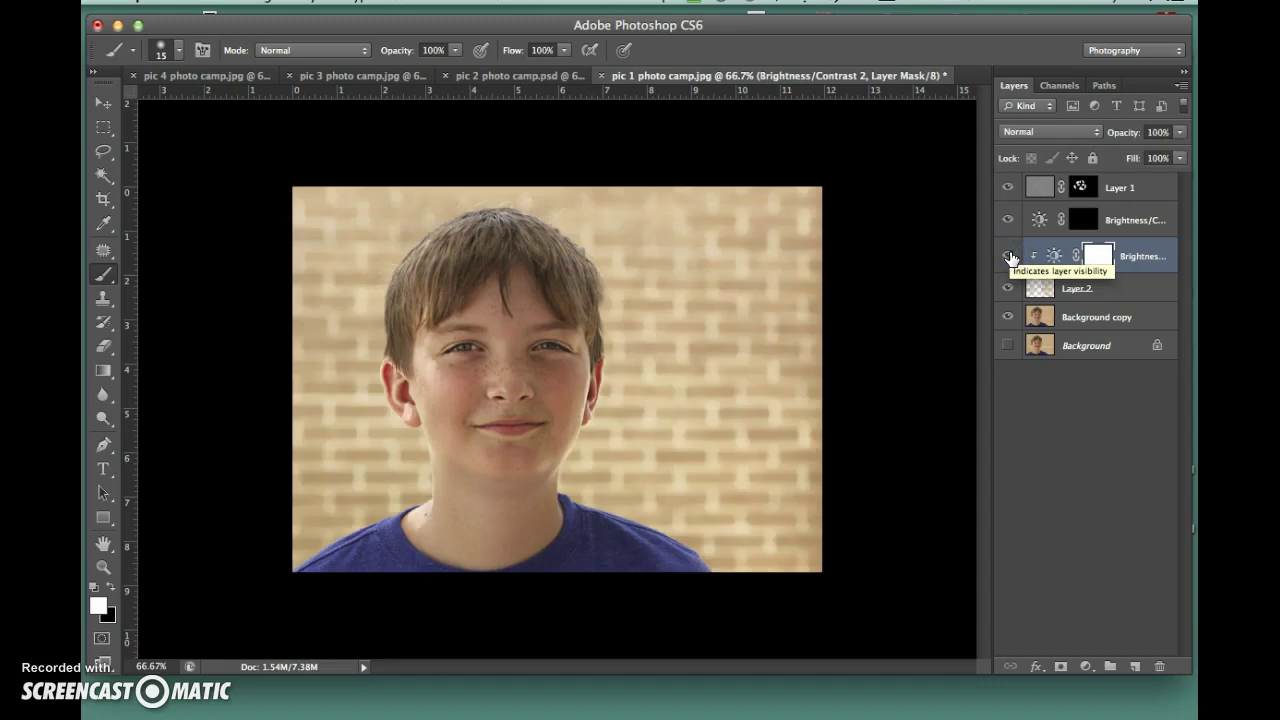
{"action": "left_click", "coordinate": [1008, 256]}
{"action": "left_click", "coordinate": [1008, 256]}
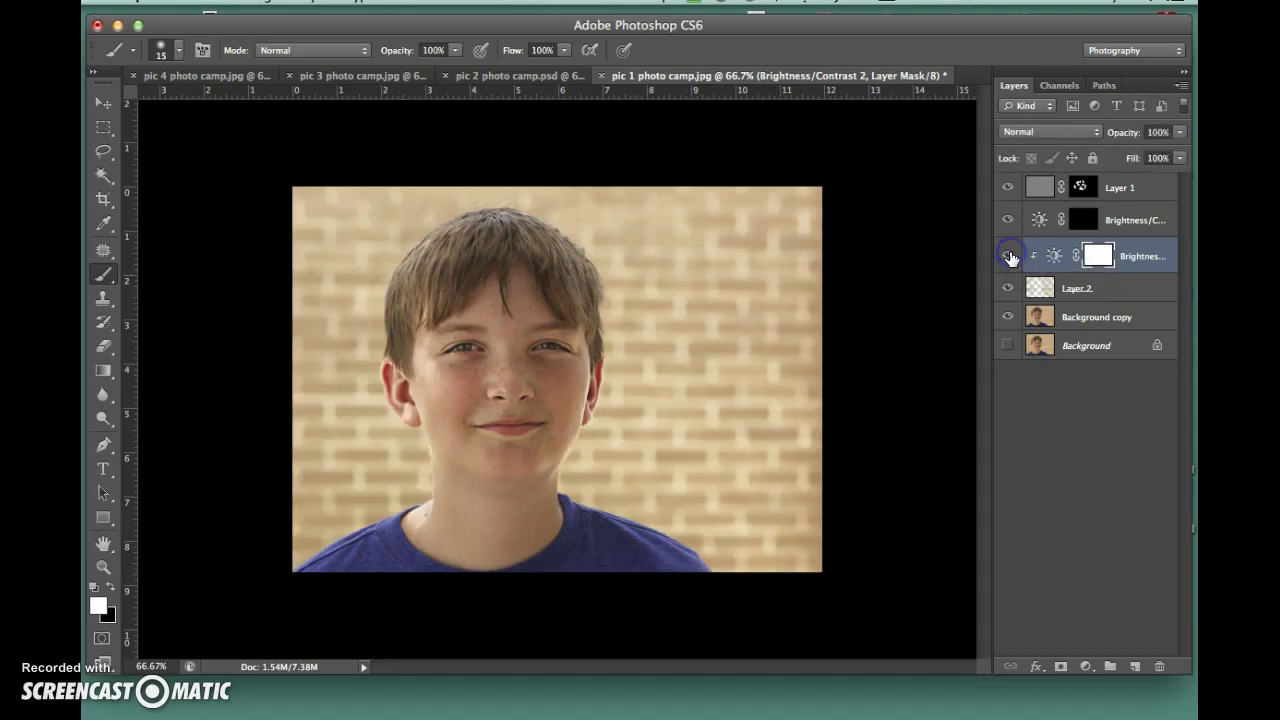
- Fill the clipped Brightness/Contrast layer's mask with black at 100% opacity
{"action": "left_click", "coordinate": [1100, 259]}
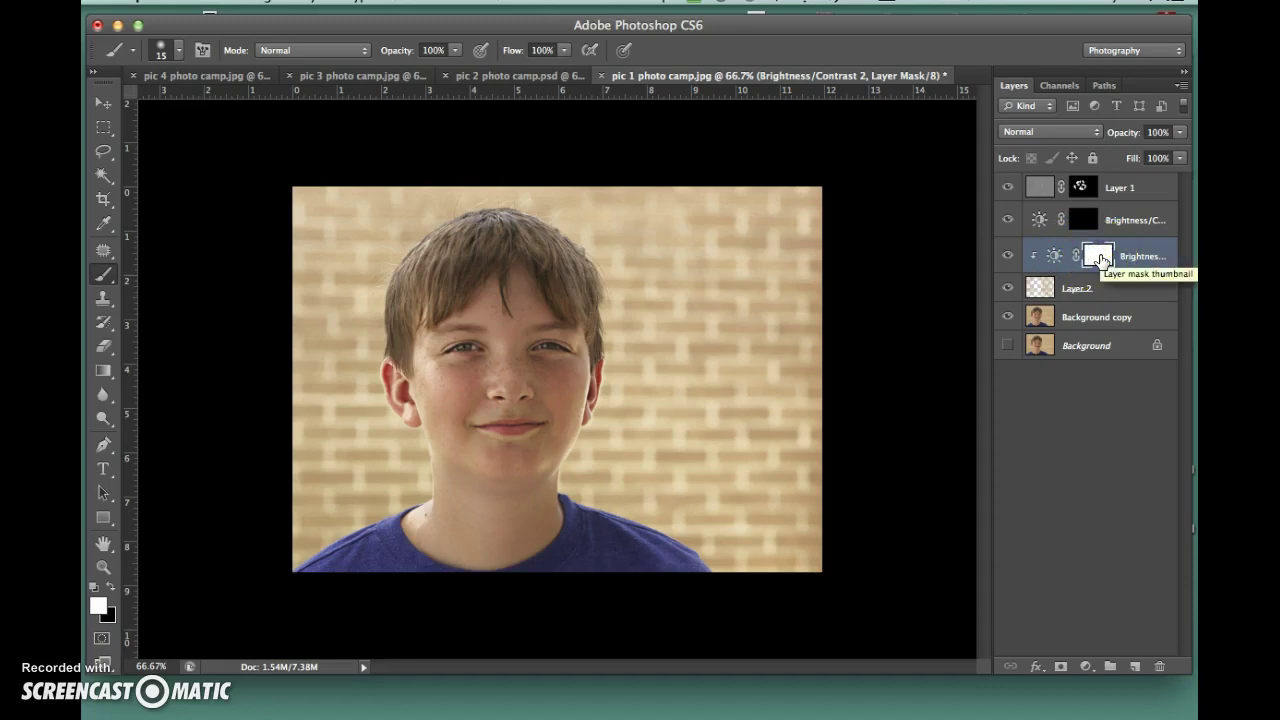
{"action": "key", "text": "shift+BackSpace"}
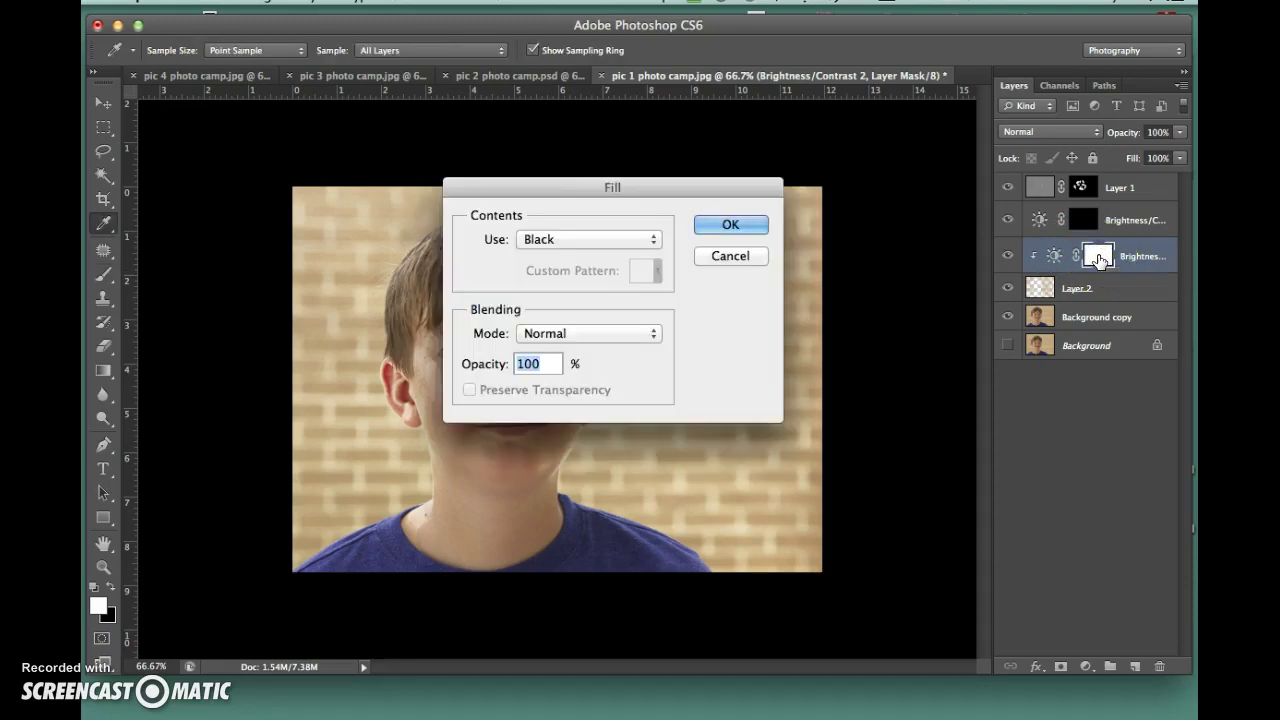
{"action": "left_click", "coordinate": [759, 226]}
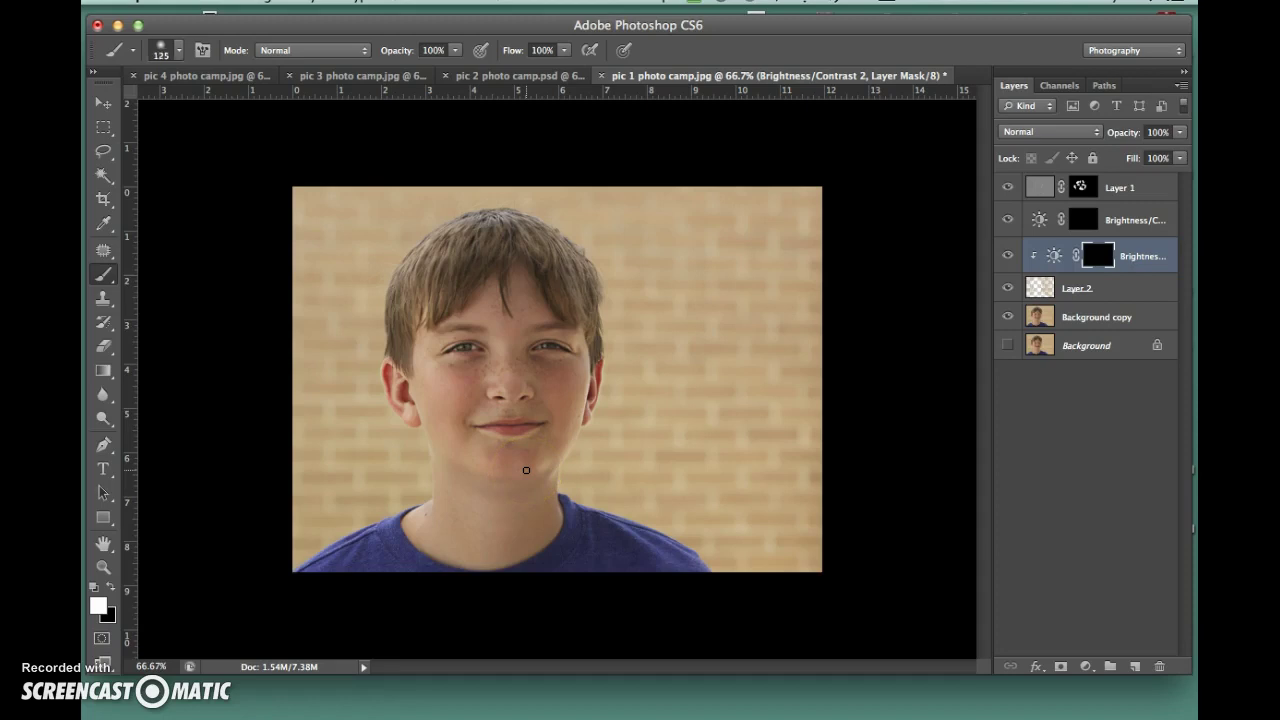
- Paint white with a size 125 brush on the mask over the face, neck and shirt, and toggle the layer to check
{"action": "mouse_move", "coordinate": [471, 409]}
{"action": "left_mouse_down"}
{"action": "mouse_move", "coordinate": [437, 407]}
{"action": "mouse_move", "coordinate": [433, 348]}
{"action": "mouse_move", "coordinate": [419, 386]}
{"action": "mouse_move", "coordinate": [473, 285]}
{"action": "mouse_move", "coordinate": [507, 278]}
{"action": "mouse_move", "coordinate": [459, 245]}
{"action": "mouse_move", "coordinate": [433, 301]}
{"action": "mouse_move", "coordinate": [480, 269]}
{"action": "mouse_move", "coordinate": [549, 295]}
{"action": "mouse_move", "coordinate": [508, 423]}
{"action": "mouse_move", "coordinate": [495, 273]}
{"action": "mouse_move", "coordinate": [459, 392]}
{"action": "mouse_move", "coordinate": [504, 382]}
{"action": "mouse_move", "coordinate": [555, 345]}
{"action": "mouse_move", "coordinate": [552, 392]}
{"action": "mouse_move", "coordinate": [579, 391]}
{"action": "mouse_move", "coordinate": [525, 486]}
{"action": "mouse_move", "coordinate": [477, 448]}
{"action": "mouse_move", "coordinate": [450, 453]}
{"action": "mouse_move", "coordinate": [450, 547]}
{"action": "mouse_move", "coordinate": [452, 535]}
{"action": "mouse_move", "coordinate": [378, 562]}
{"action": "left_mouse_up"}
{"action": "left_click_drag", "start_coordinate": [511, 528], "coordinate": [546, 572]}
{"action": "mouse_move", "coordinate": [531, 297]}
{"action": "left_mouse_down"}
{"action": "mouse_move", "coordinate": [451, 263]}
{"action": "mouse_move", "coordinate": [418, 371]}
{"action": "mouse_move", "coordinate": [474, 426]}
{"action": "mouse_move", "coordinate": [506, 351]}
{"action": "mouse_move", "coordinate": [543, 451]}
{"action": "mouse_move", "coordinate": [489, 253]}
{"action": "mouse_move", "coordinate": [471, 243]}
{"action": "mouse_move", "coordinate": [551, 343]}
{"action": "mouse_move", "coordinate": [548, 476]}
{"action": "left_mouse_up"}
{"action": "left_click", "coordinate": [477, 551]}
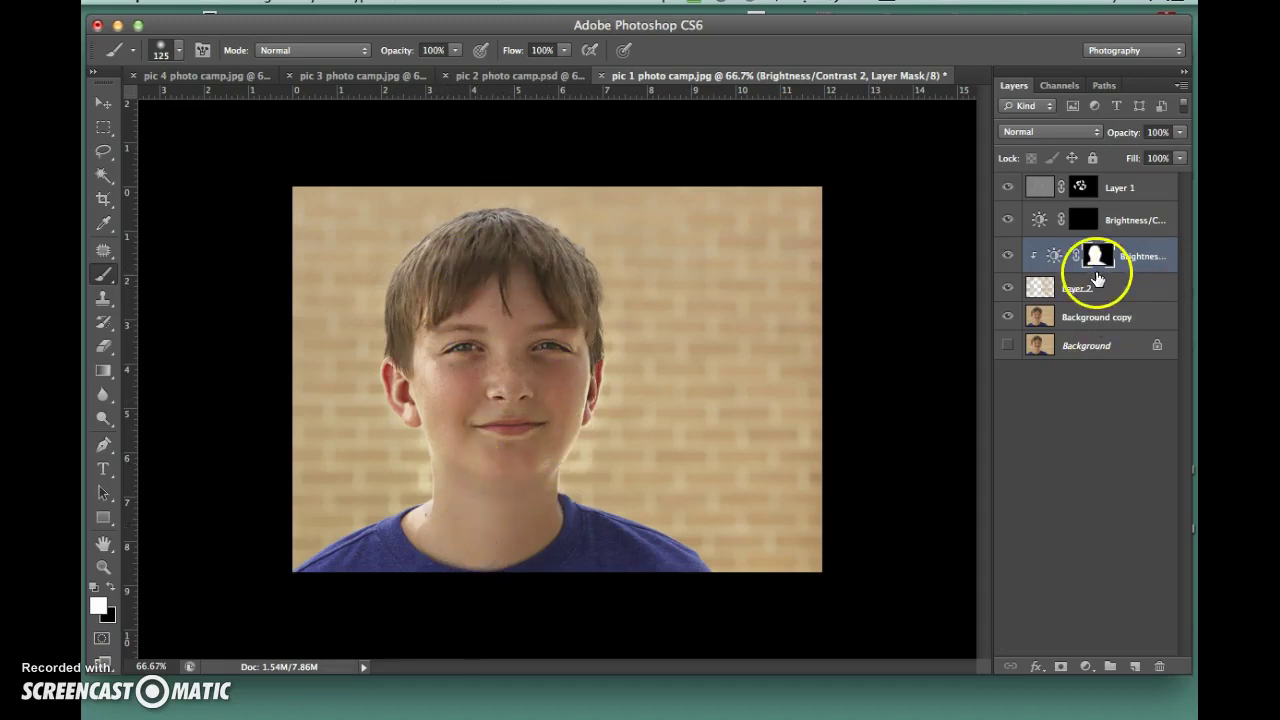
{"action": "left_click", "coordinate": [1007, 258]}
{"action": "left_click", "coordinate": [1007, 258]}
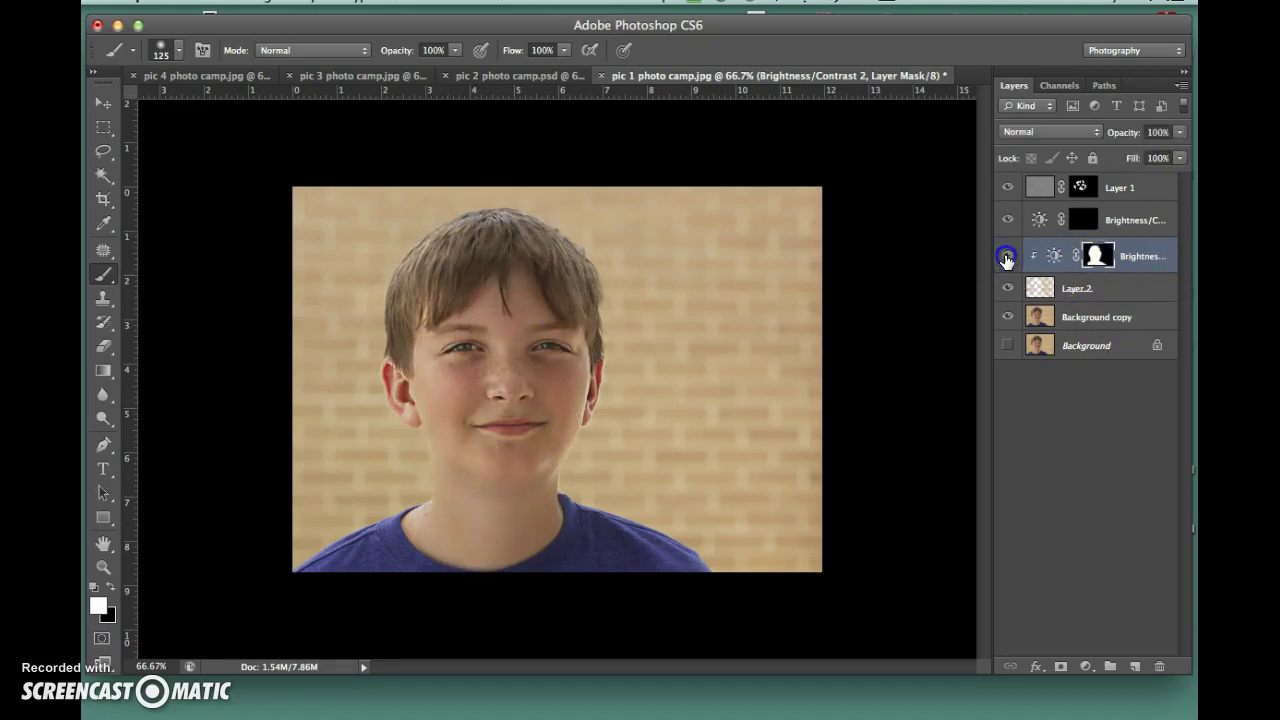
- Paint black on the same mask over the wall beside the head and neck, and compare the edit with the original Background
{"action": "left_click", "coordinate": [1096, 256]}
{"action": "left_click", "coordinate": [1096, 256]}
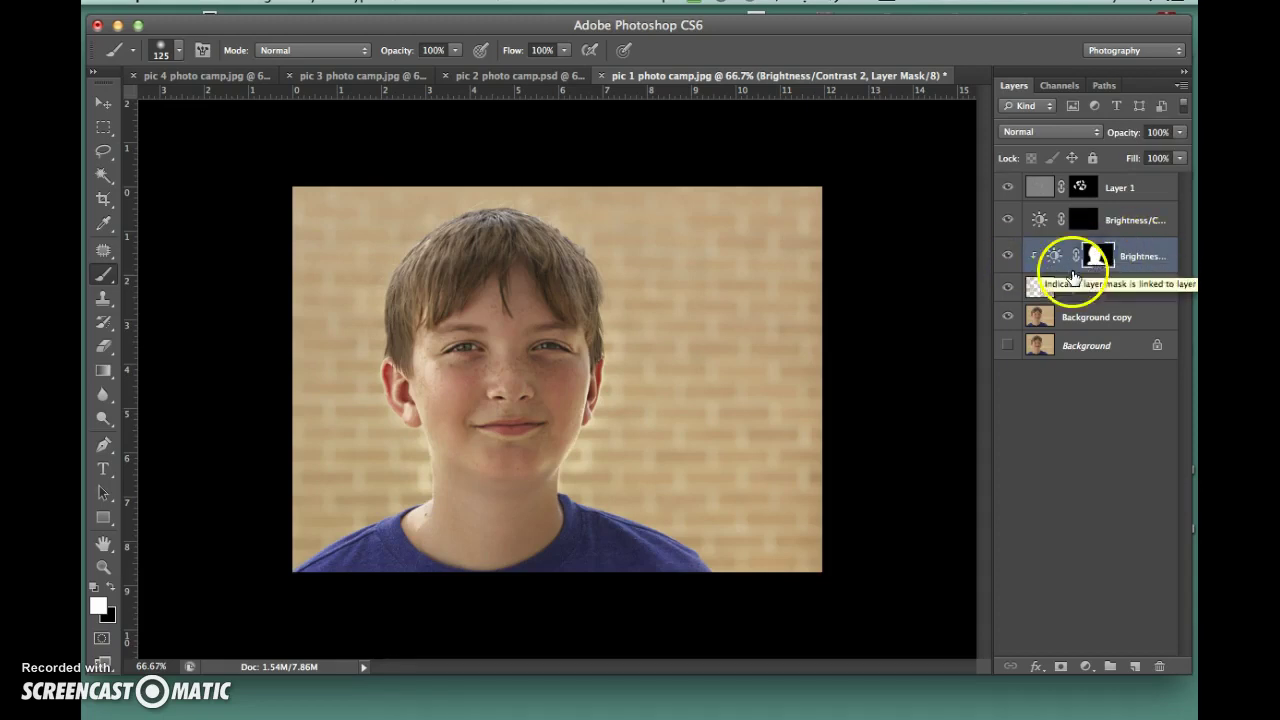
{"action": "left_click", "coordinate": [109, 588]}
{"action": "mouse_move", "coordinate": [624, 429]}
{"action": "left_mouse_down"}
{"action": "mouse_move", "coordinate": [631, 409]}
{"action": "mouse_move", "coordinate": [594, 460]}
{"action": "mouse_move", "coordinate": [626, 400]}
{"action": "mouse_move", "coordinate": [630, 325]}
{"action": "left_mouse_up"}
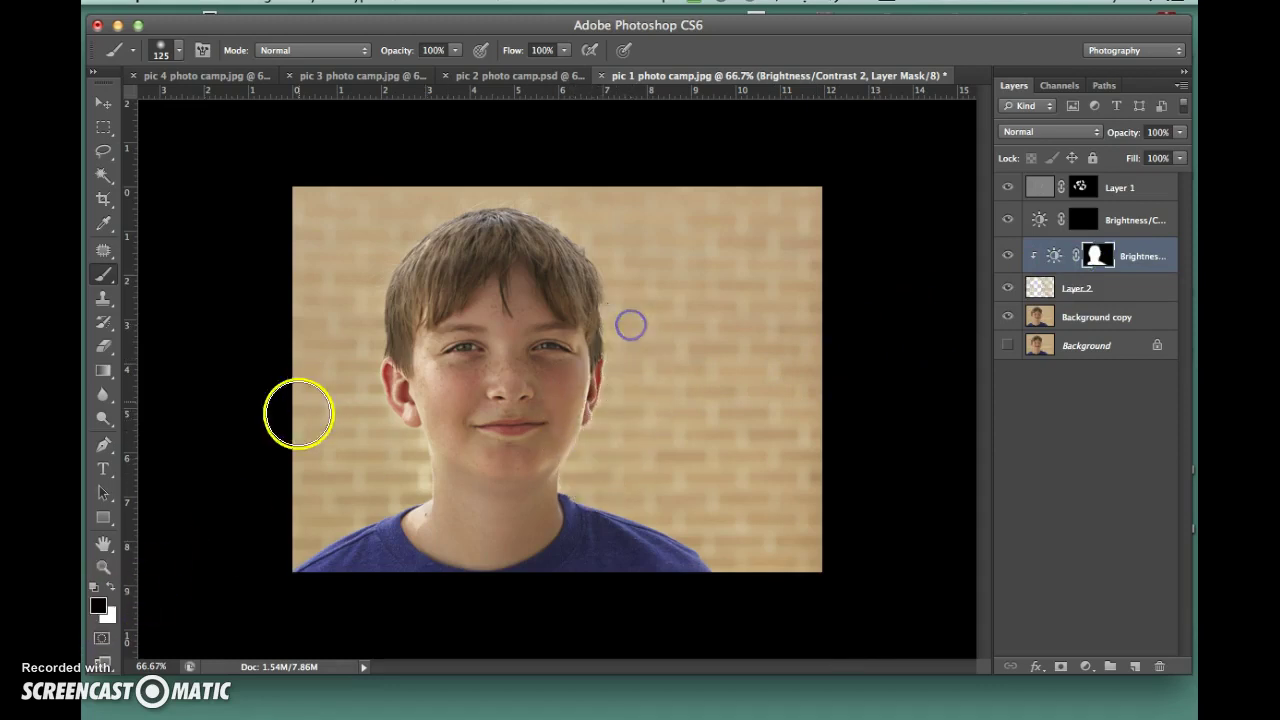
{"action": "left_click_drag", "start_coordinate": [374, 434], "coordinate": [388, 463]}
{"action": "left_click_drag", "start_coordinate": [394, 448], "coordinate": [343, 402]}
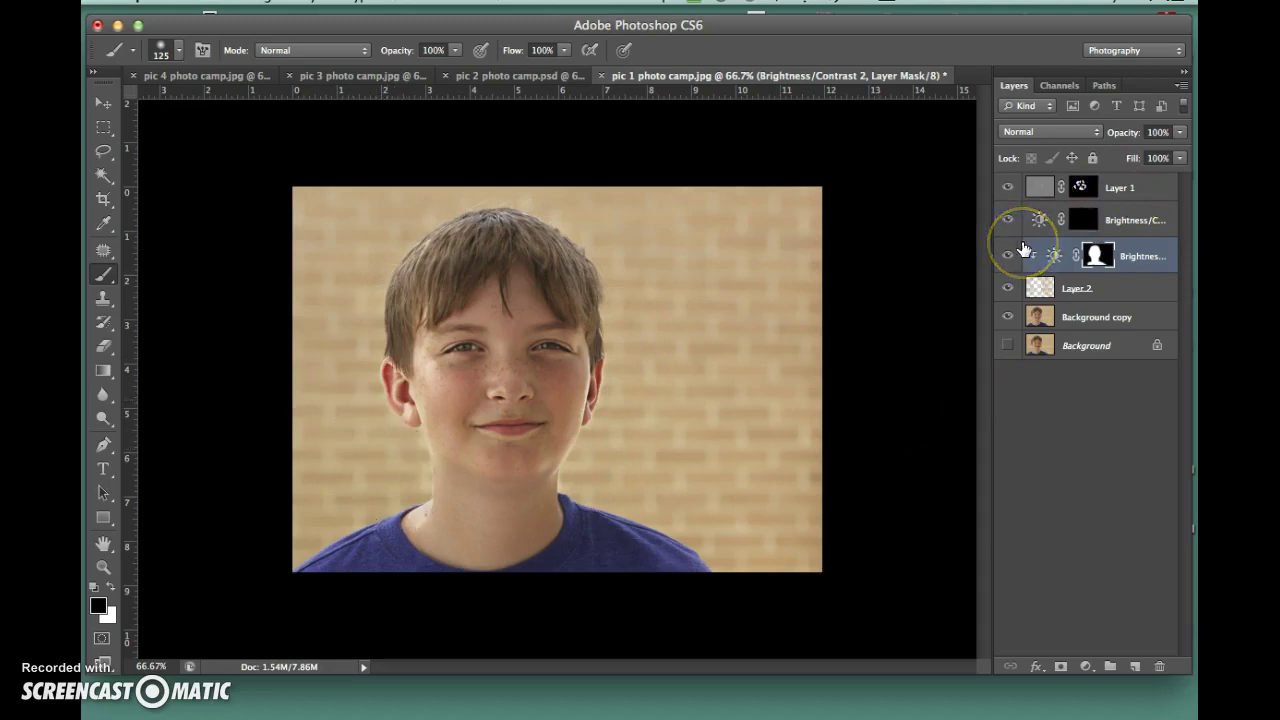
{"action": "left_click", "coordinate": [1007, 345], "text": "alt"}
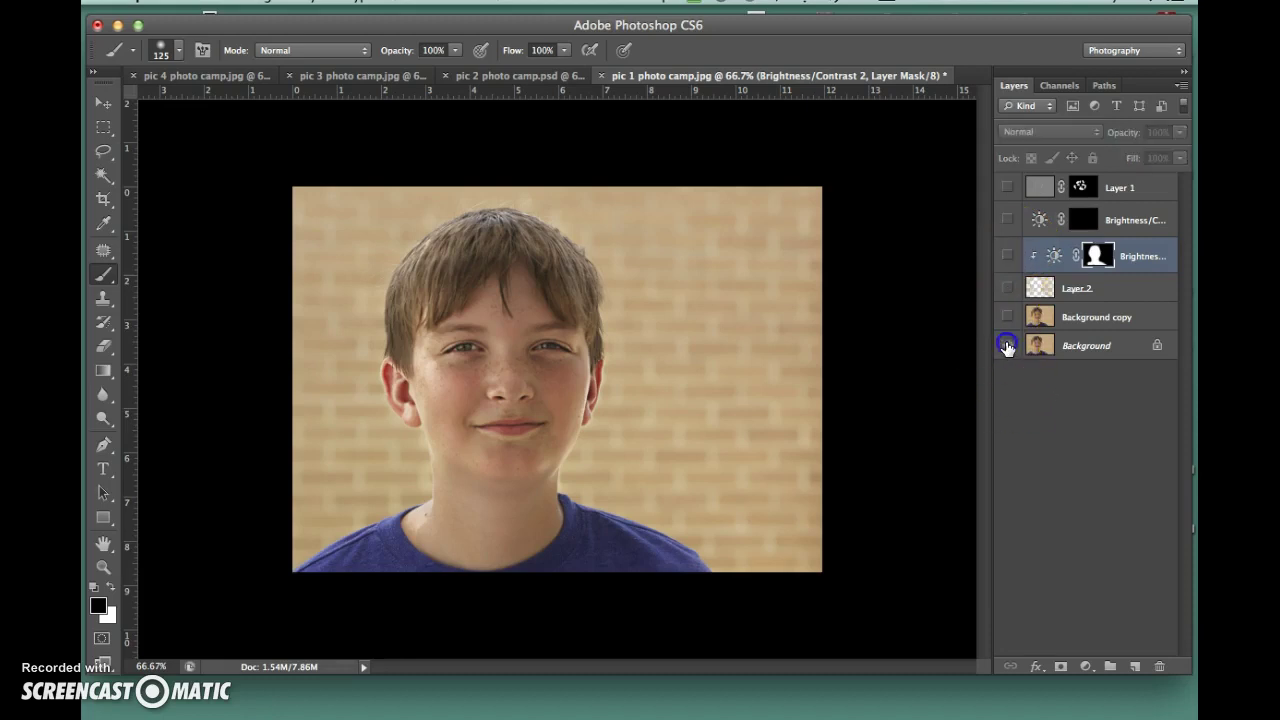
{"action": "left_click", "coordinate": [1007, 345], "text": "alt"}
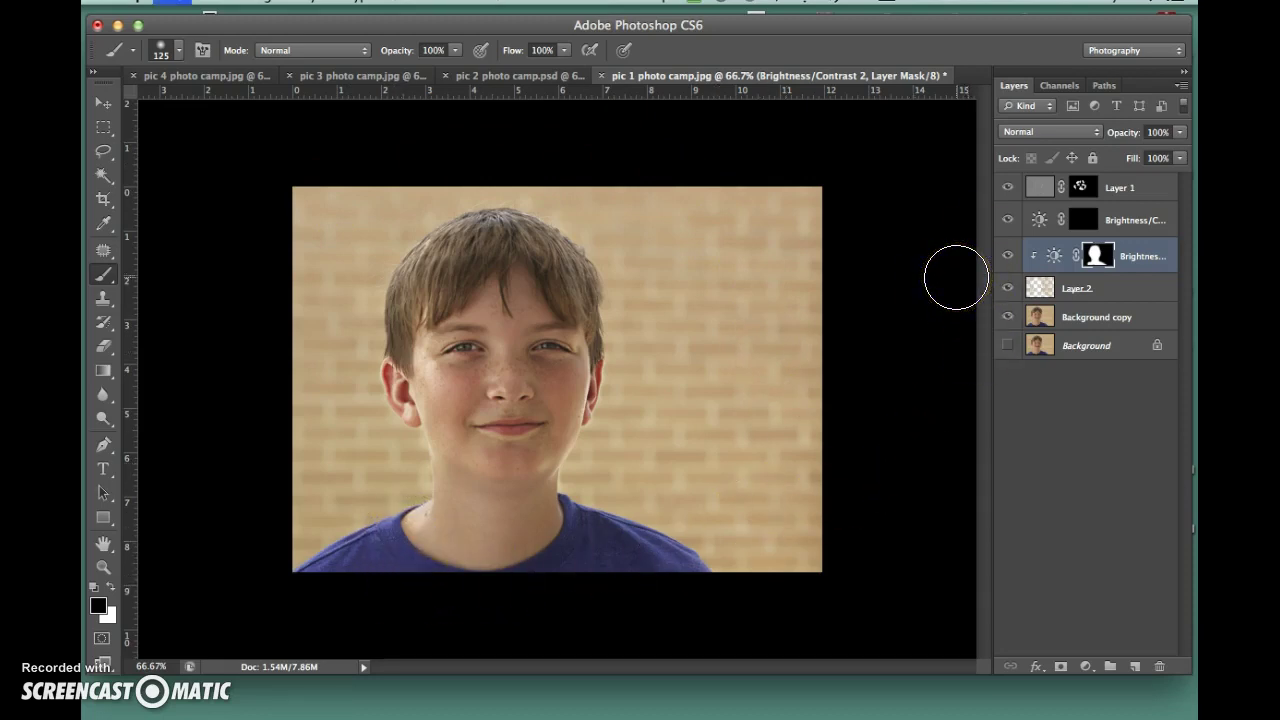
- Save the edited portrait as pic 1 photo camp.psd in Photoshop format with layers and maximum compatibility
{"action": "key", "text": "super+s"}
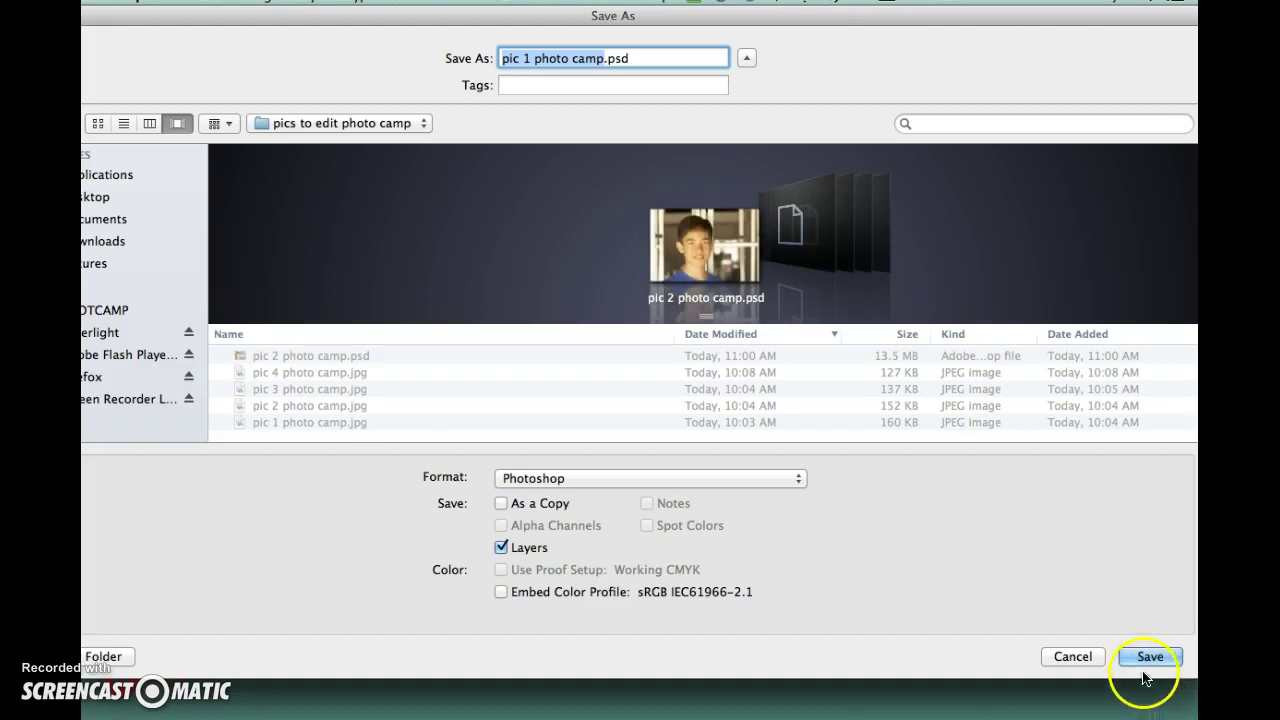
{"action": "left_click", "coordinate": [1135, 657]}
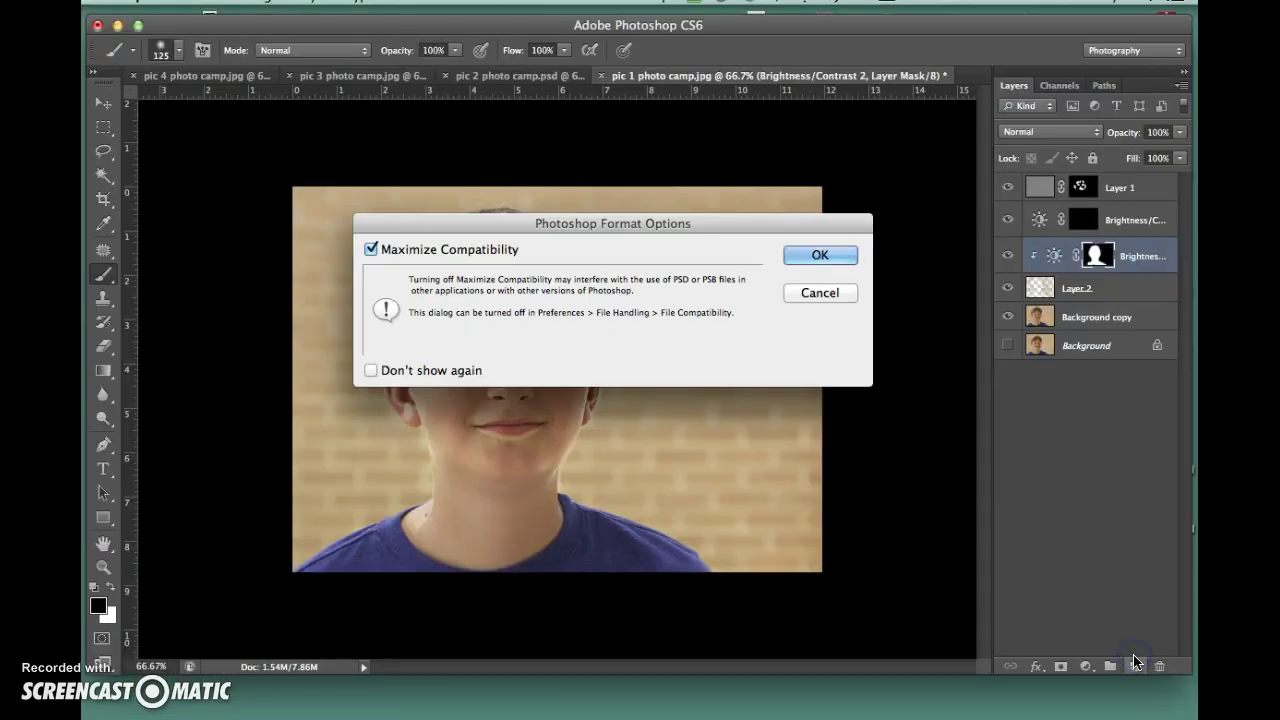
{"action": "left_click", "coordinate": [808, 260]}
- Add a Curves adjustment layer above Layer 1 that darkens the midtones, and fill its mask with black
{"action": "left_click", "coordinate": [1136, 188]}
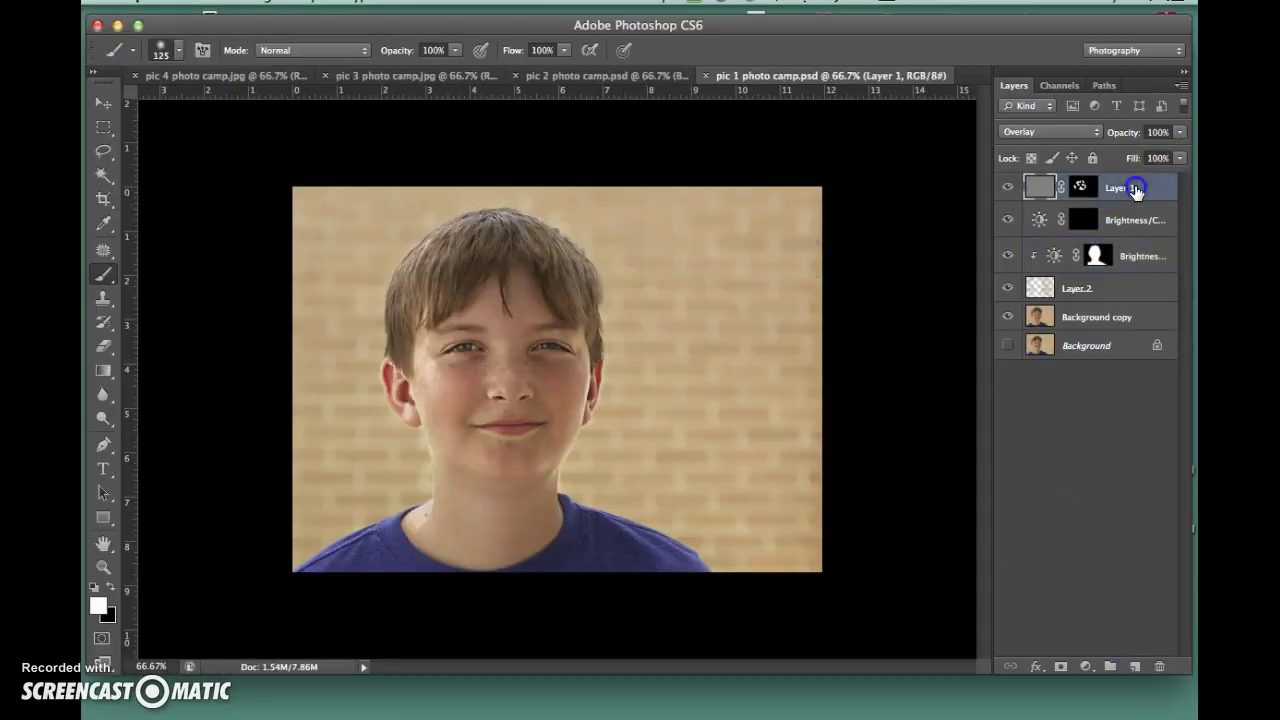
{"action": "left_click", "coordinate": [1086, 666]}
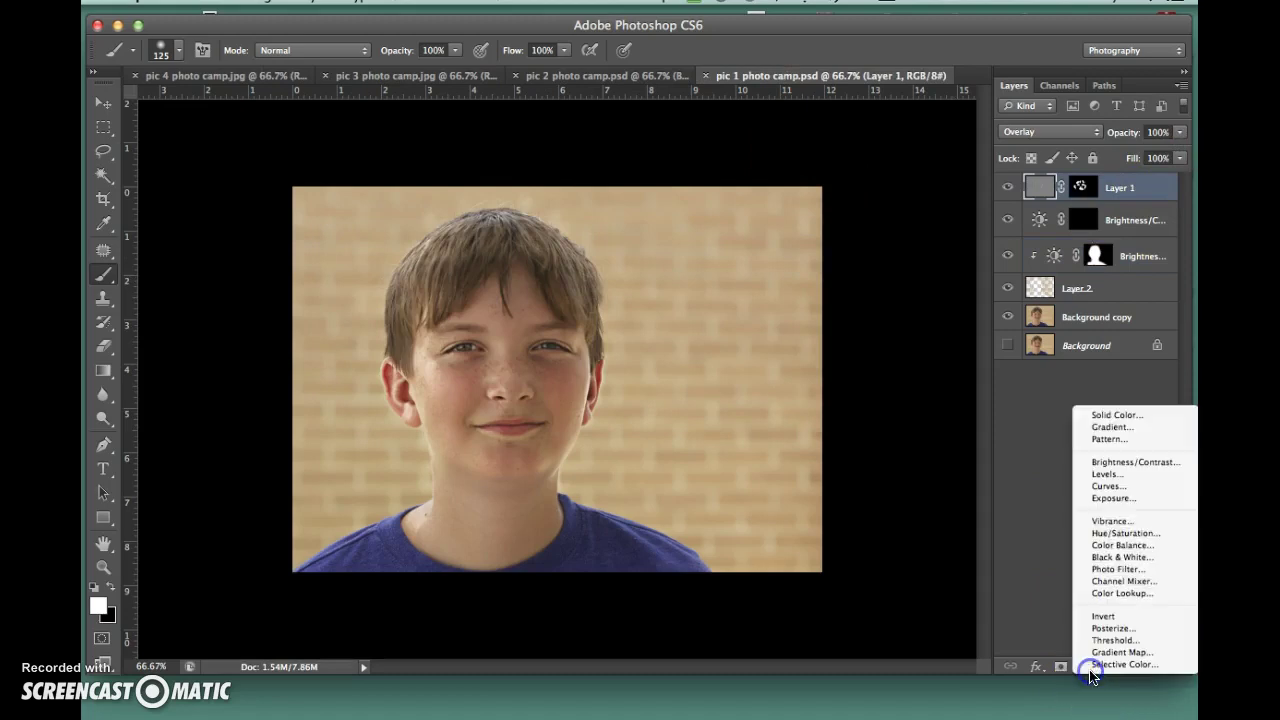
{"action": "left_click", "coordinate": [1121, 490]}
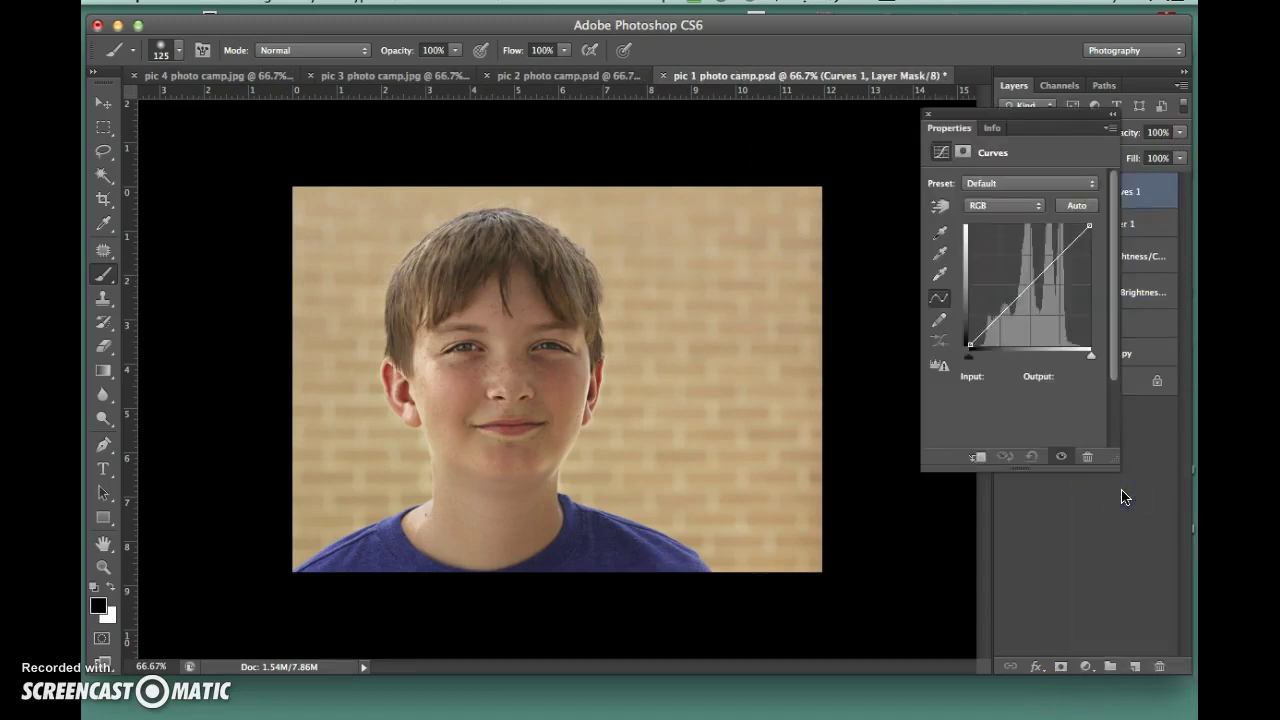
{"action": "left_click_drag", "start_coordinate": [1031, 290], "coordinate": [1037, 300]}
{"action": "left_click", "coordinate": [928, 115]}
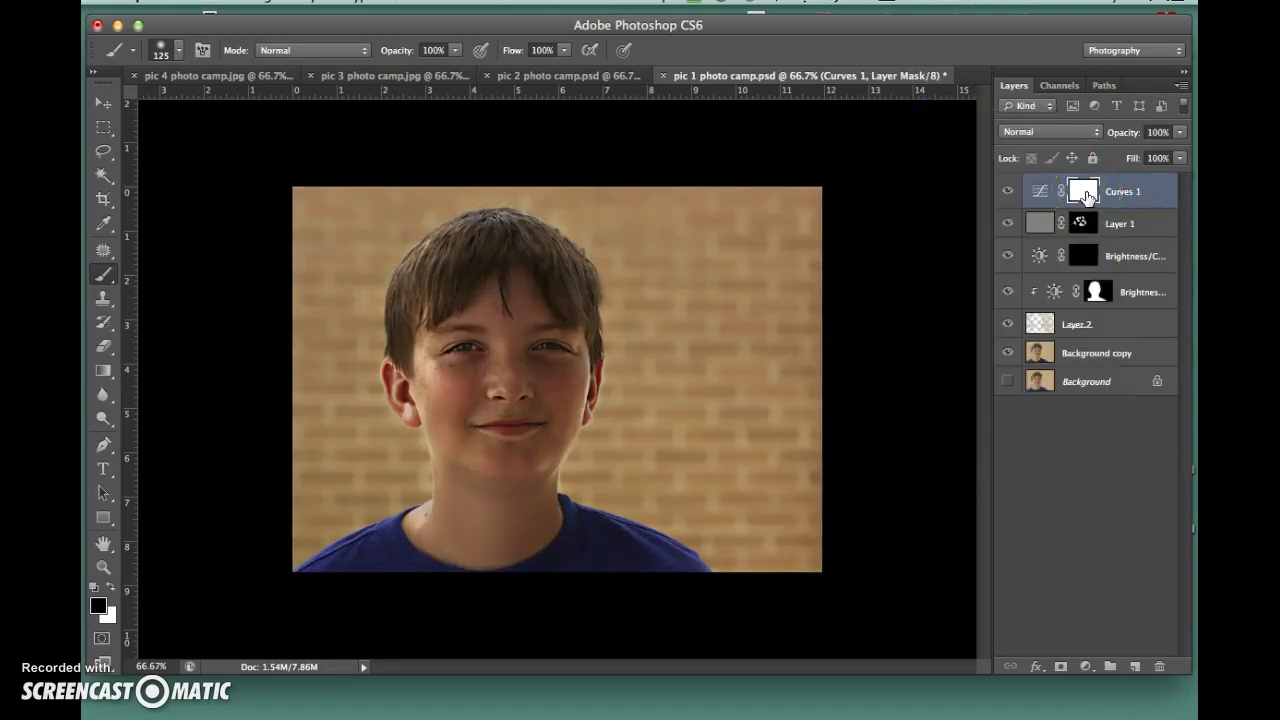
{"action": "key", "text": "shift+BackSpace"}
{"action": "left_click", "coordinate": [754, 227]}
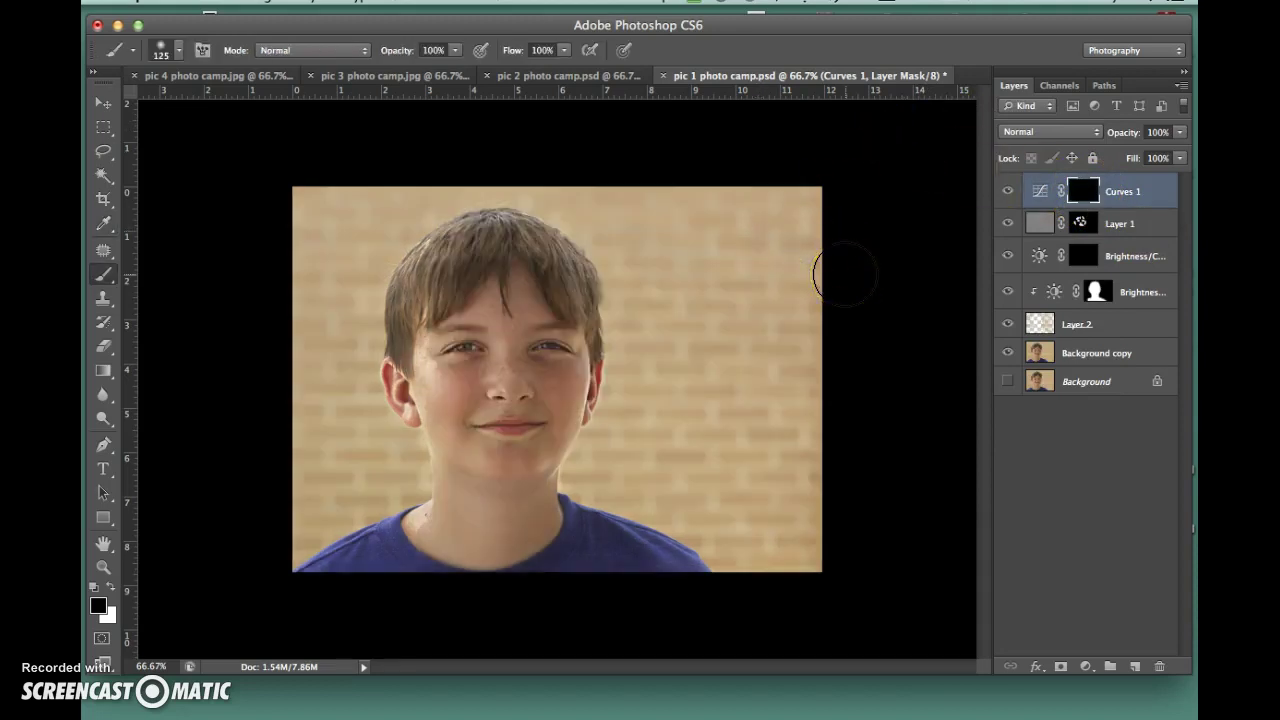
- Paint white along the photo's edges on the Curves mask and set the brush to 67% opacity and 68% flow
{"action": "mouse_move", "coordinate": [845, 273]}
{"action": "left_mouse_down"}
{"action": "mouse_move", "coordinate": [843, 420]}
{"action": "mouse_move", "coordinate": [829, 214]}
{"action": "mouse_move", "coordinate": [729, 166]}
{"action": "mouse_move", "coordinate": [309, 191]}
{"action": "mouse_move", "coordinate": [300, 548]}
{"action": "mouse_move", "coordinate": [374, 571]}
{"action": "mouse_move", "coordinate": [656, 587]}
{"action": "mouse_move", "coordinate": [817, 571]}
{"action": "mouse_move", "coordinate": [829, 417]}
{"action": "mouse_move", "coordinate": [797, 240]}
{"action": "left_mouse_up"}
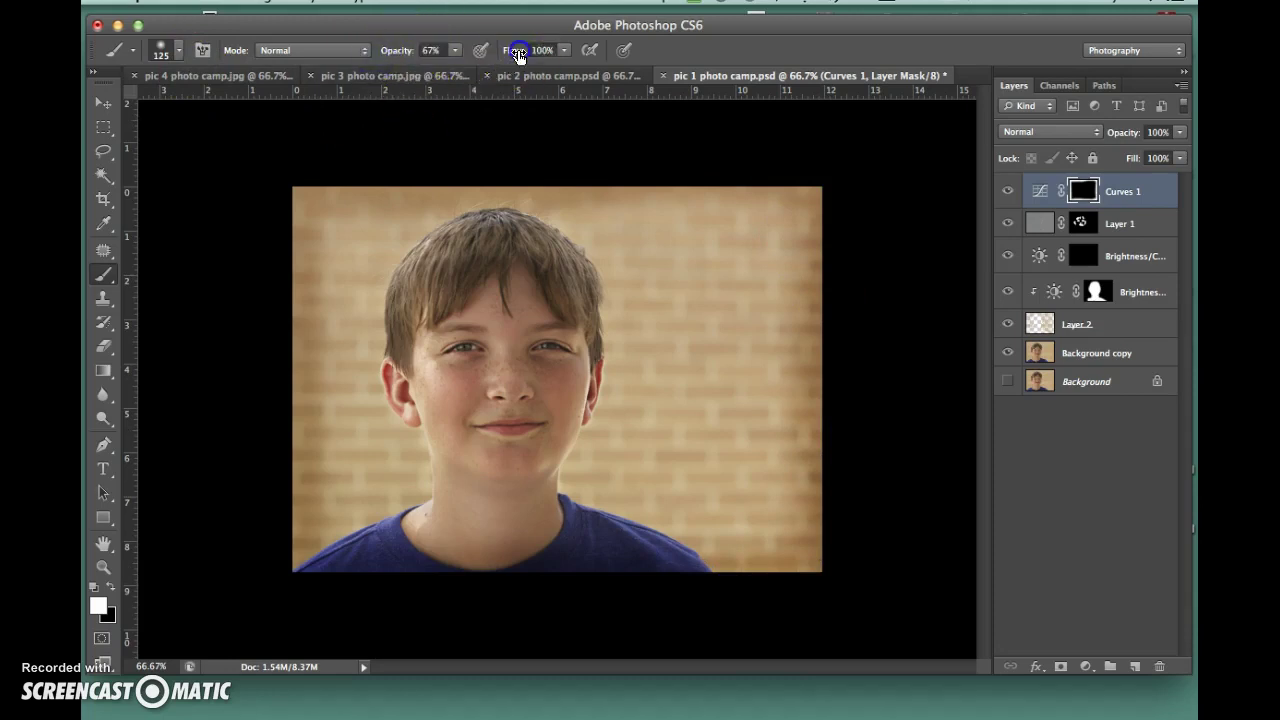
{"action": "left_click_drag", "start_coordinate": [496, 58], "coordinate": [488, 58]}
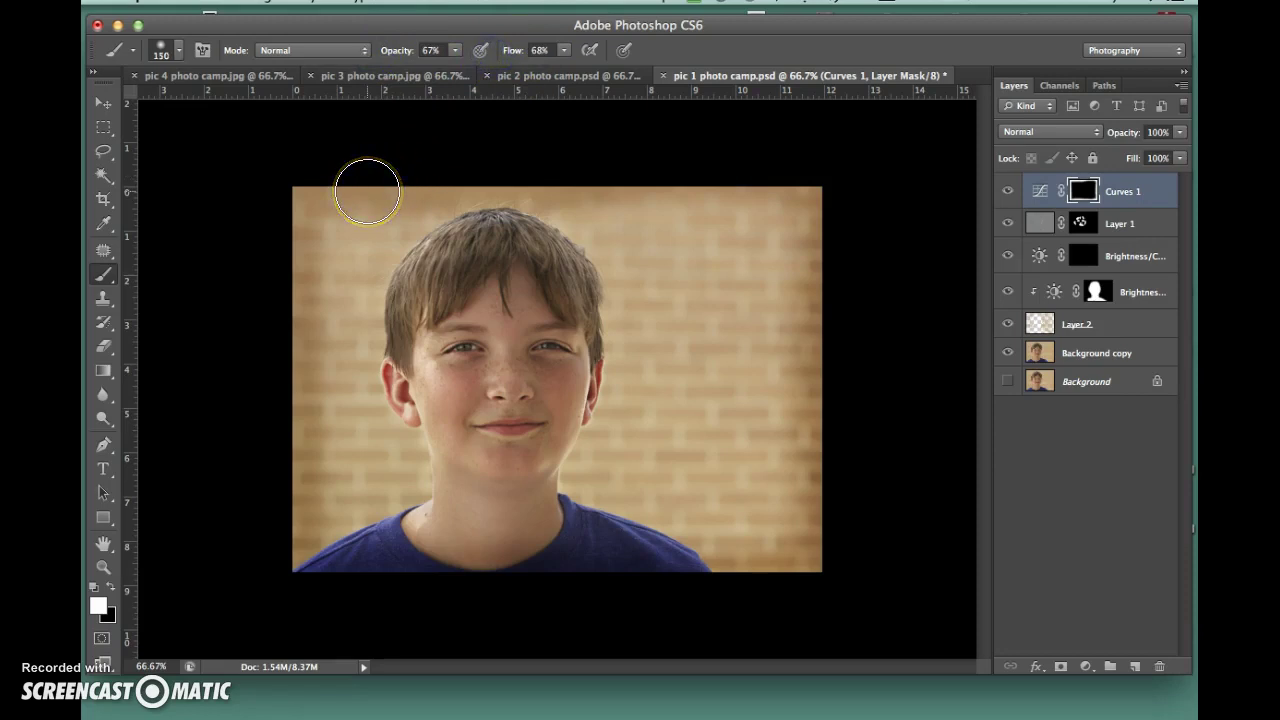
- Try painting white on the Curves mask over the wall around the head with a size 250 brush
{"action": "mouse_move", "coordinate": [251, 243]}
{"action": "left_mouse_down"}
{"action": "mouse_move", "coordinate": [286, 223]}
{"action": "mouse_move", "coordinate": [277, 294]}
{"action": "mouse_move", "coordinate": [306, 466]}
{"action": "mouse_move", "coordinate": [294, 580]}
{"action": "mouse_move", "coordinate": [508, 571]}
{"action": "mouse_move", "coordinate": [538, 590]}
{"action": "mouse_move", "coordinate": [786, 591]}
{"action": "mouse_move", "coordinate": [846, 263]}
{"action": "mouse_move", "coordinate": [857, 294]}
{"action": "mouse_move", "coordinate": [804, 217]}
{"action": "mouse_move", "coordinate": [571, 185]}
{"action": "mouse_move", "coordinate": [309, 249]}
{"action": "mouse_move", "coordinate": [300, 286]}
{"action": "left_mouse_up"}
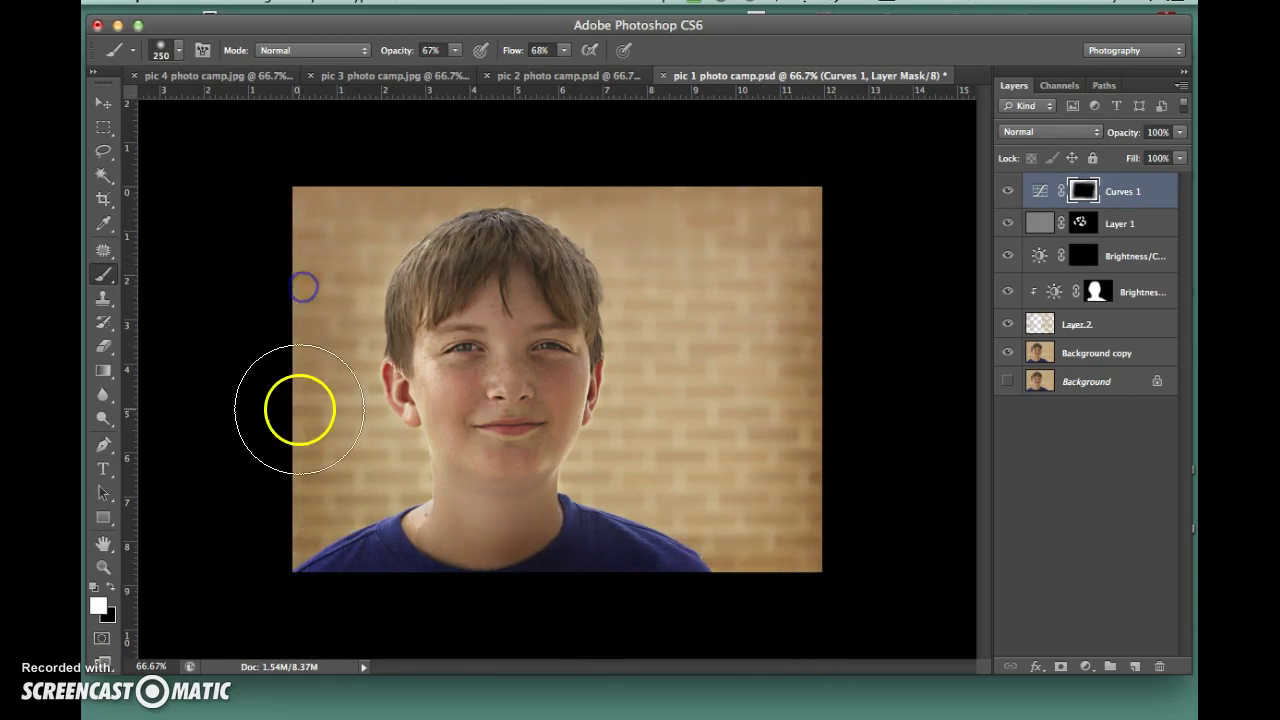
{"action": "mouse_move", "coordinate": [786, 220]}
{"action": "left_mouse_down"}
{"action": "mouse_move", "coordinate": [757, 297]}
{"action": "mouse_move", "coordinate": [723, 203]}
{"action": "mouse_move", "coordinate": [791, 341]}
{"action": "mouse_move", "coordinate": [674, 237]}
{"action": "left_mouse_up"}
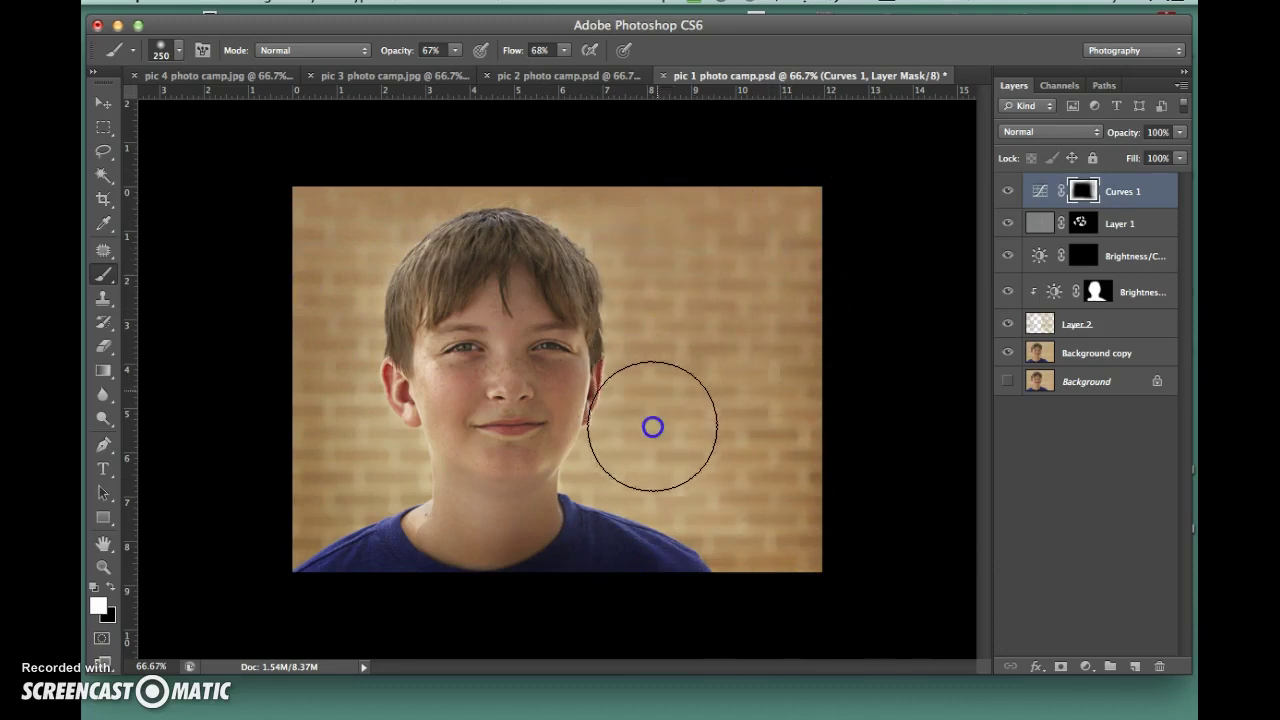
{"action": "left_click_drag", "start_coordinate": [597, 177], "coordinate": [602, 238]}
{"action": "mouse_move", "coordinate": [374, 250]}
{"action": "left_mouse_down"}
{"action": "mouse_move", "coordinate": [348, 374]}
{"action": "mouse_move", "coordinate": [360, 429]}
{"action": "mouse_move", "coordinate": [311, 500]}
{"action": "mouse_move", "coordinate": [366, 497]}
{"action": "left_mouse_up"}
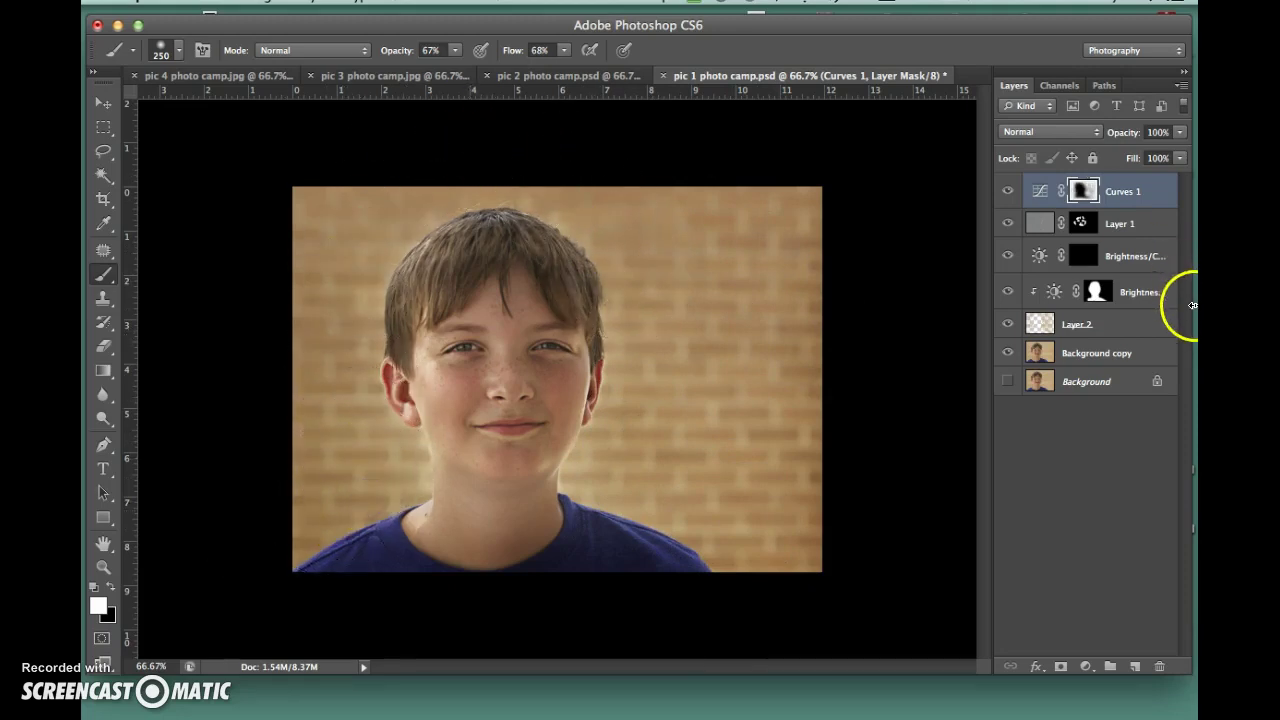
- Undo all the white brush strokes on the Curves layer's mask
{"action": "key", "text": "super+alt+z"}
{"action": "key", "text": "super+alt+z"}
{"action": "key", "text": "super+alt+z"}
{"action": "key", "text": "super+alt+z"}
{"action": "key", "text": "super+alt+z"}
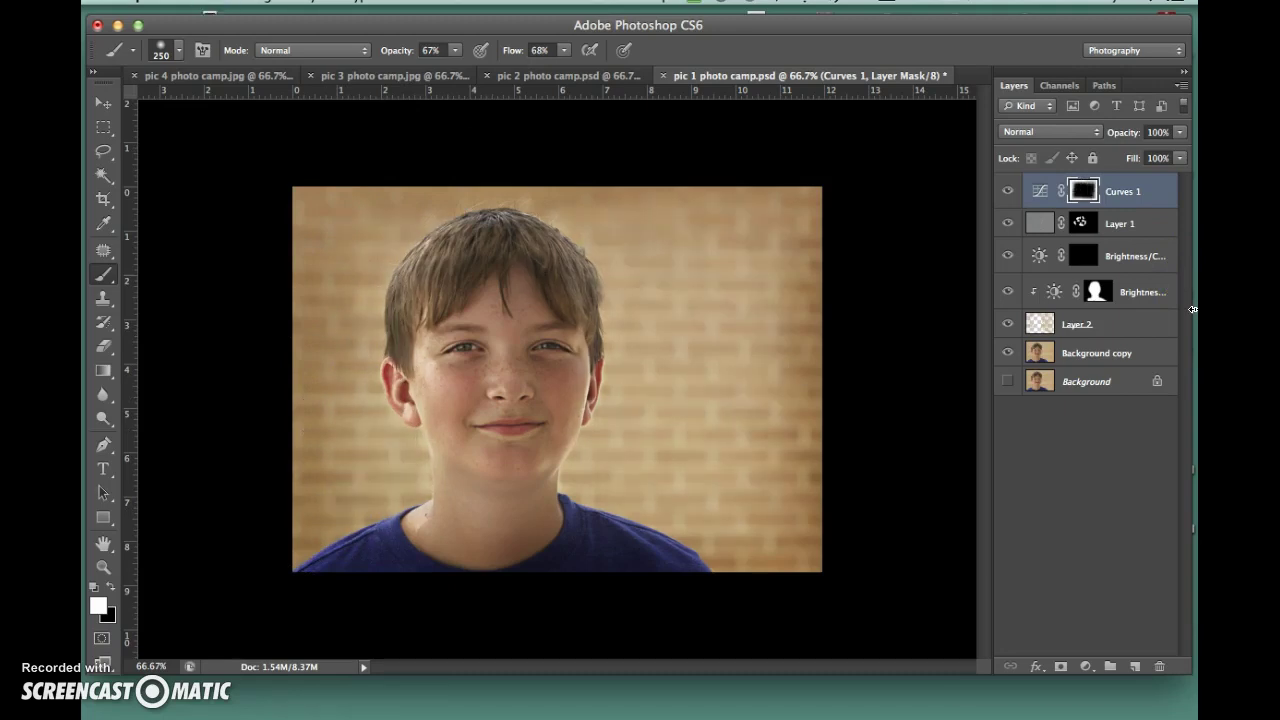
{"action": "key", "text": "super+alt+z"}
{"action": "key", "text": "super+alt+z"}
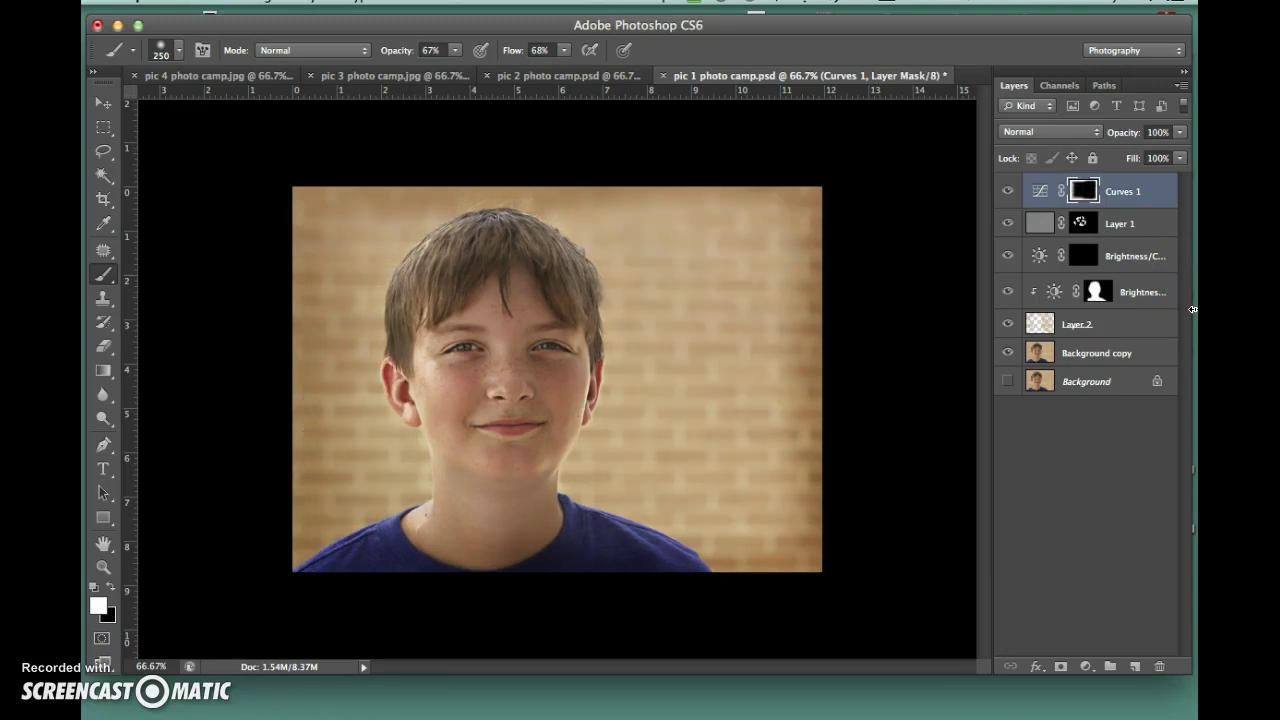
{"action": "key", "text": "super+alt+z"}
{"action": "key", "text": "super+alt+z"}
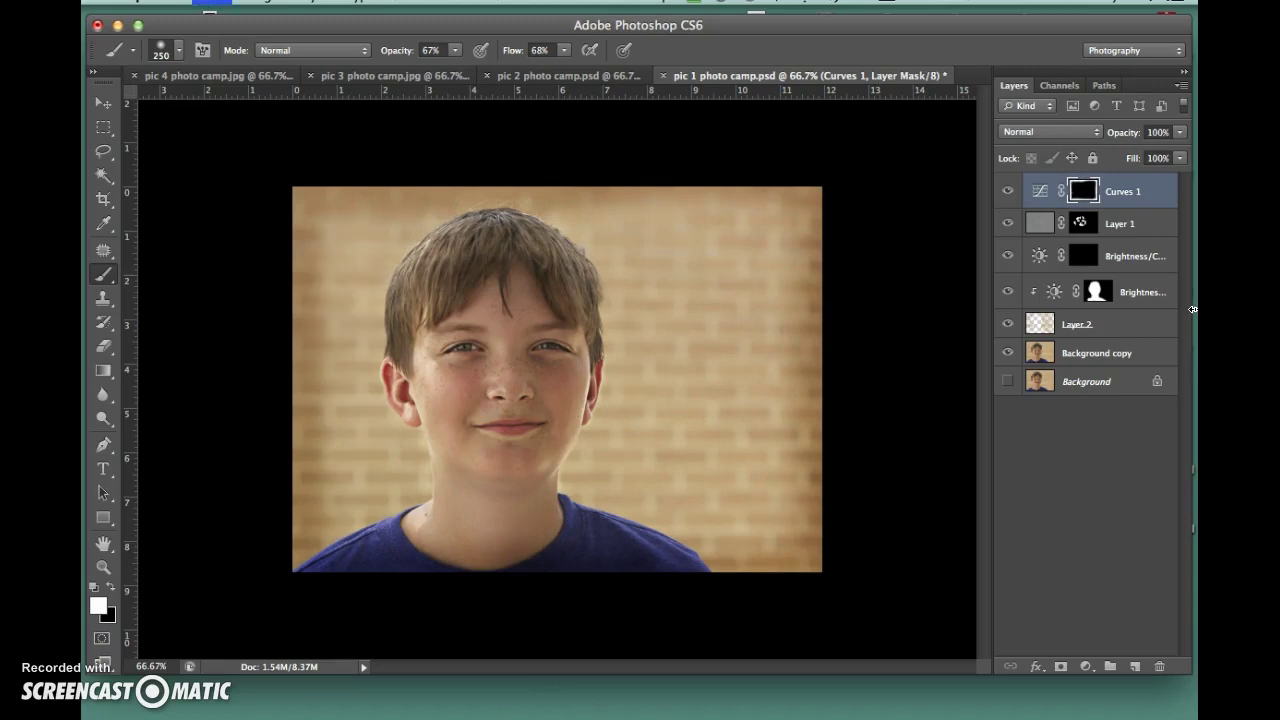
{"action": "key", "text": "super+alt+z"}
{"action": "key", "text": "super+alt+z"}
{"action": "key", "text": "super+alt+z"}
{"action": "key", "text": "super+alt+z"}
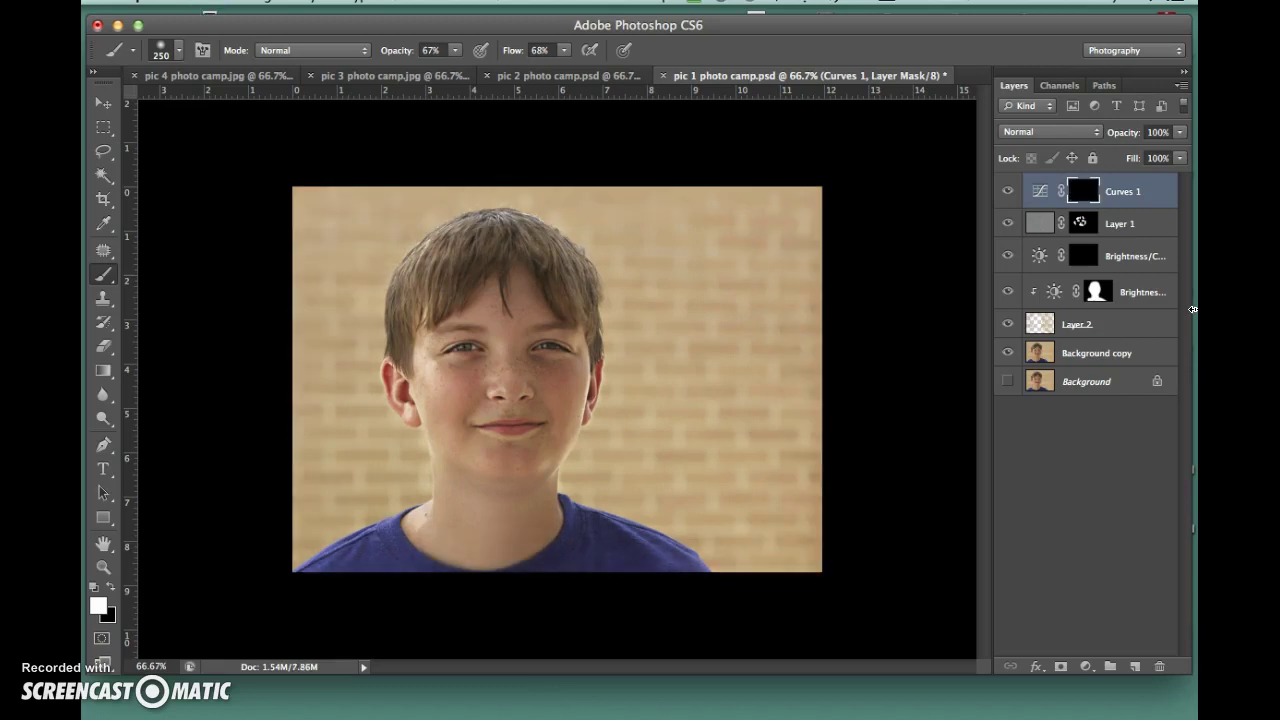
- Paint a soft vignette in white around the photo's edges on the Curves mask, using a size 250 brush
{"action": "left_click_drag", "start_coordinate": [889, 314], "coordinate": [859, 367]}
{"action": "mouse_move", "coordinate": [878, 470]}
{"action": "left_mouse_down"}
{"action": "mouse_move", "coordinate": [863, 523]}
{"action": "mouse_move", "coordinate": [820, 570]}
{"action": "left_mouse_up"}
{"action": "left_click_drag", "start_coordinate": [691, 629], "coordinate": [740, 612]}
{"action": "mouse_move", "coordinate": [837, 192]}
{"action": "left_mouse_down"}
{"action": "mouse_move", "coordinate": [208, 194]}
{"action": "mouse_move", "coordinate": [303, 223]}
{"action": "mouse_move", "coordinate": [277, 214]}
{"action": "mouse_move", "coordinate": [271, 601]}
{"action": "mouse_move", "coordinate": [491, 566]}
{"action": "left_mouse_up"}
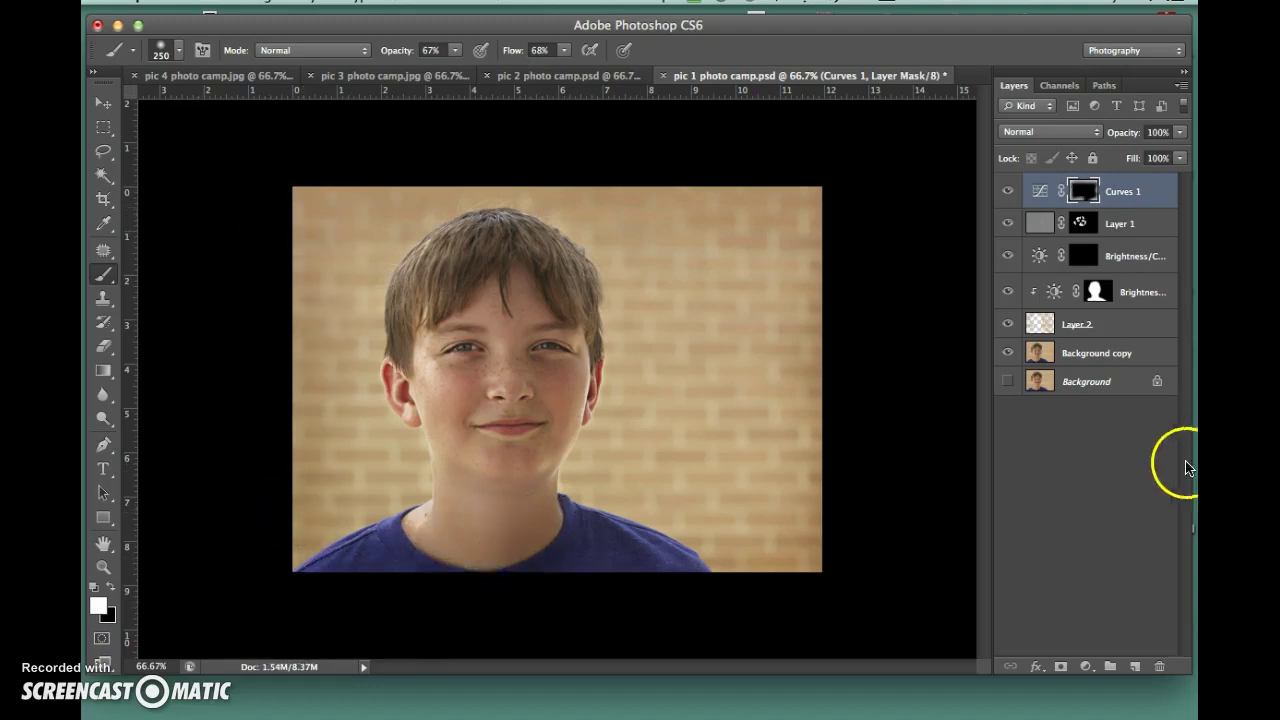
- Show only the original Background layer and restore the other layers to compare the portrait before and after editing
{"action": "left_click", "coordinate": [1008, 382], "text": "alt"}
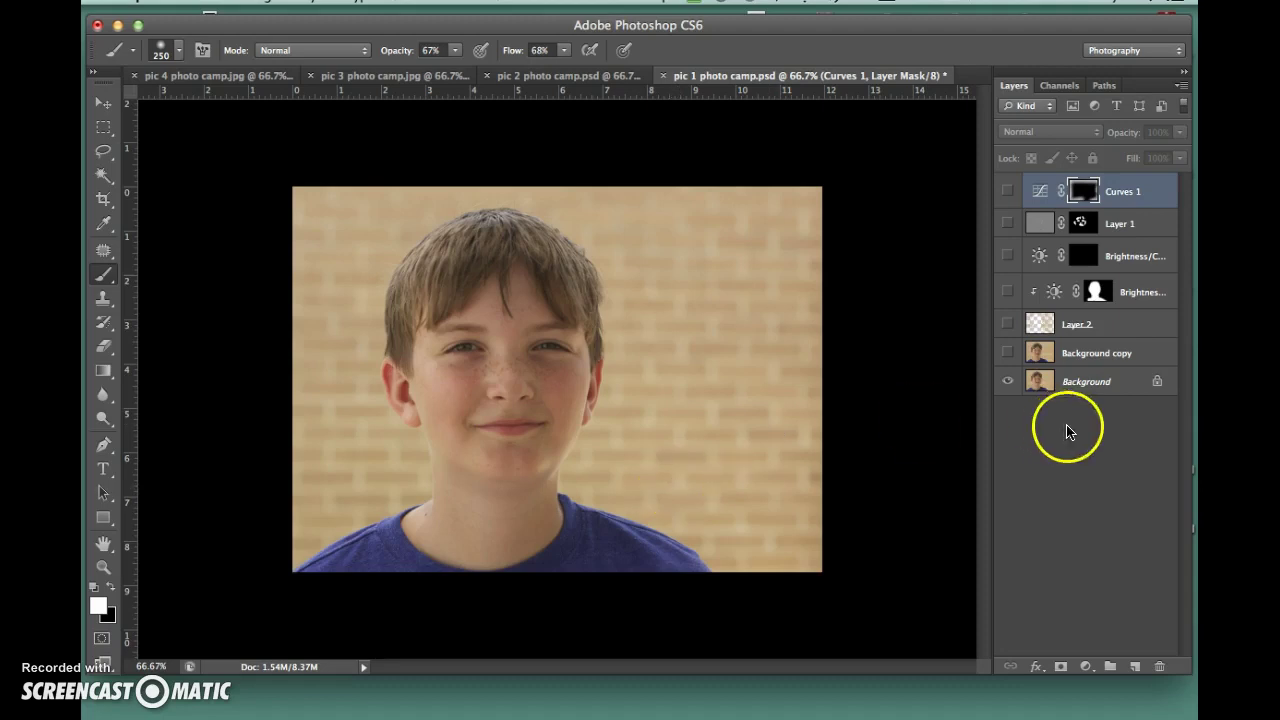
{"action": "left_click", "coordinate": [1007, 383], "text": "alt"}
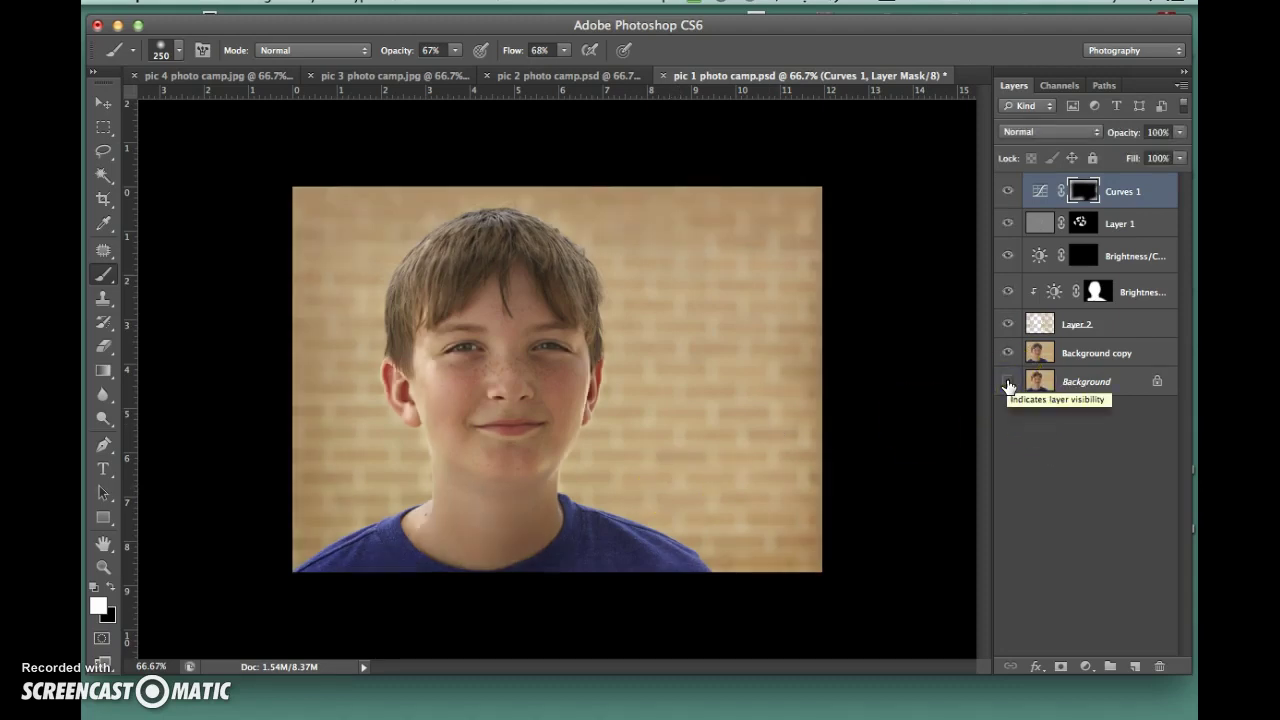
{"action": "left_click", "coordinate": [1007, 383]}
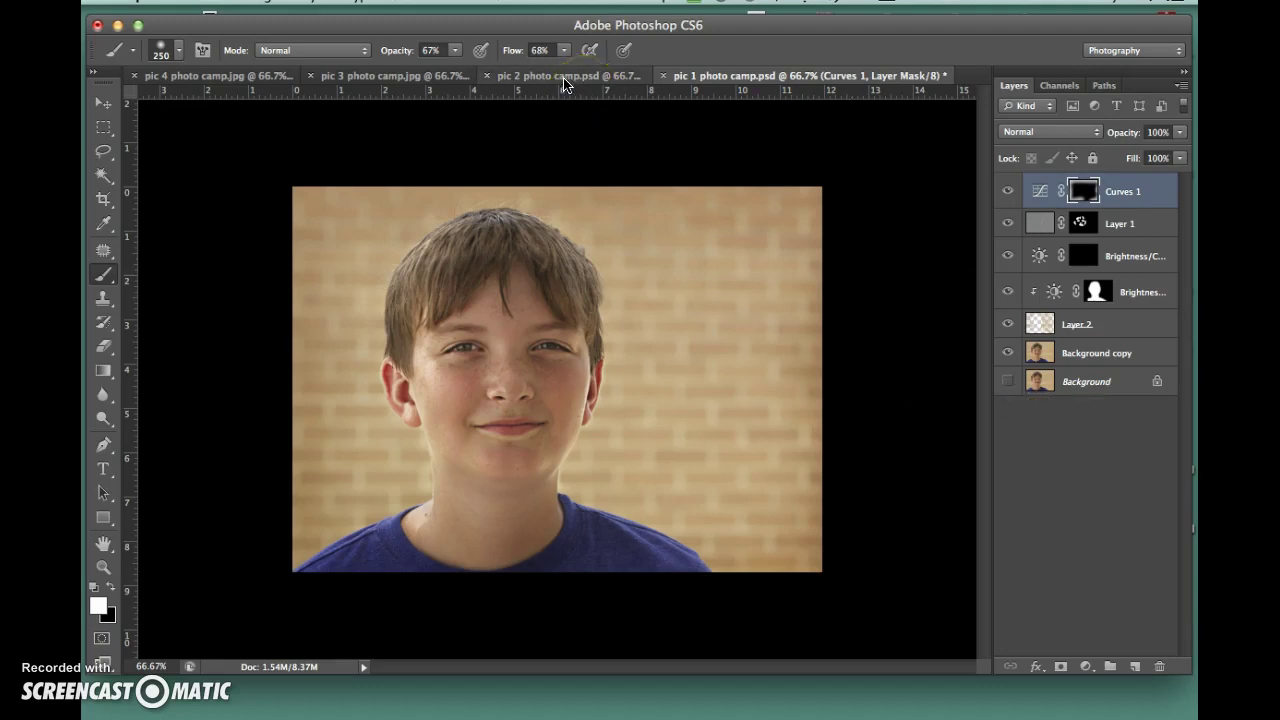
- Compare the edited pic 1 and pic 2 portraits with the unedited pic 3 and pic 4, ending on pic 4 photo camp.jpg
{"action": "left_click", "coordinate": [565, 76]}
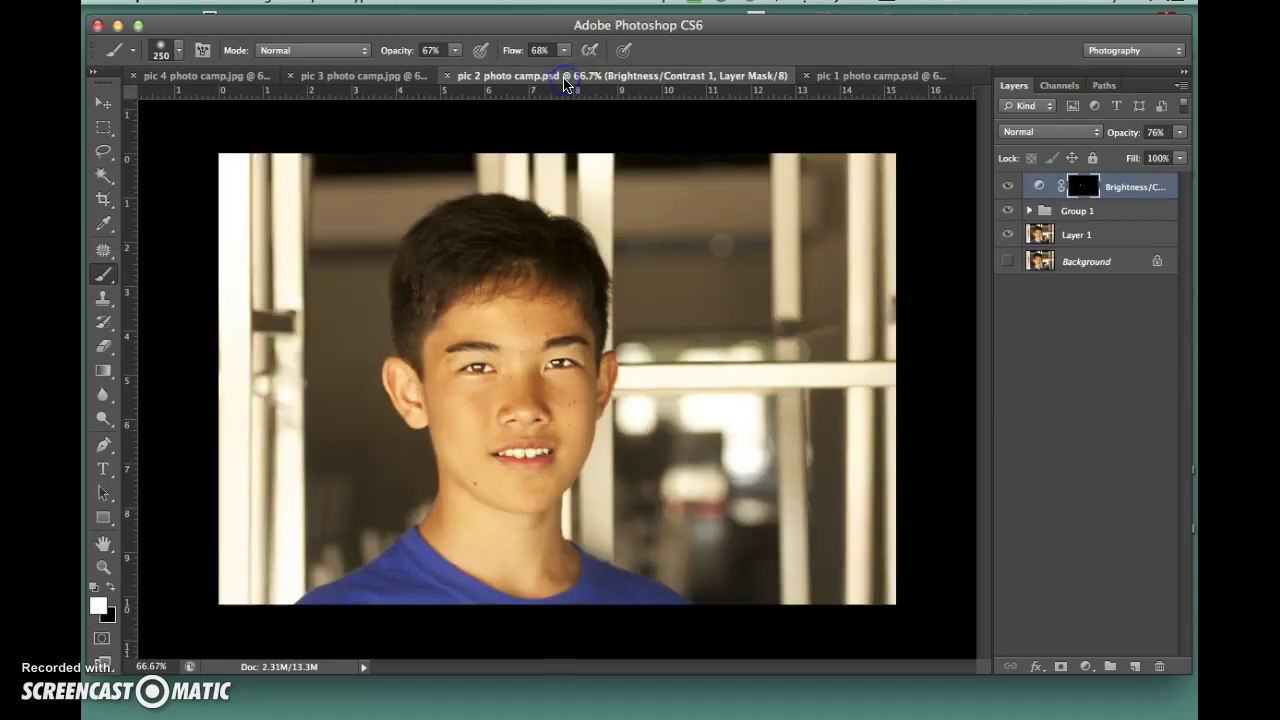
{"action": "left_click", "coordinate": [375, 80]}
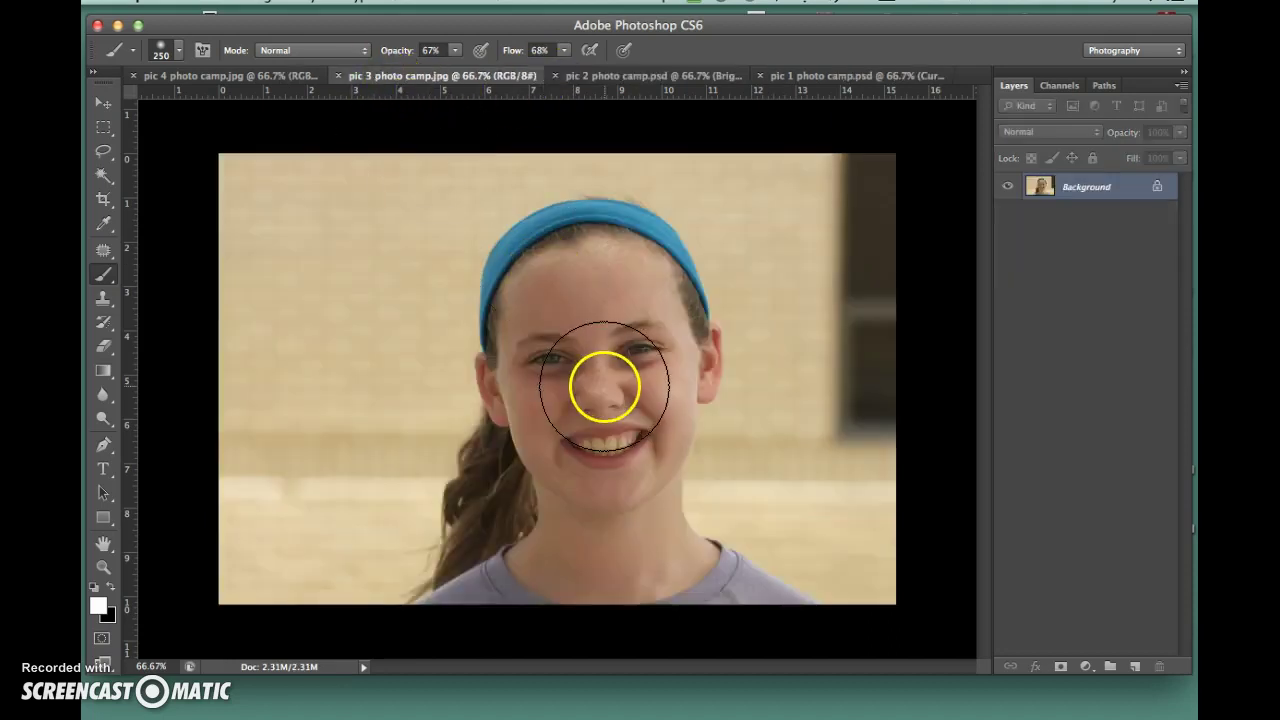
{"action": "left_click", "coordinate": [815, 77]}
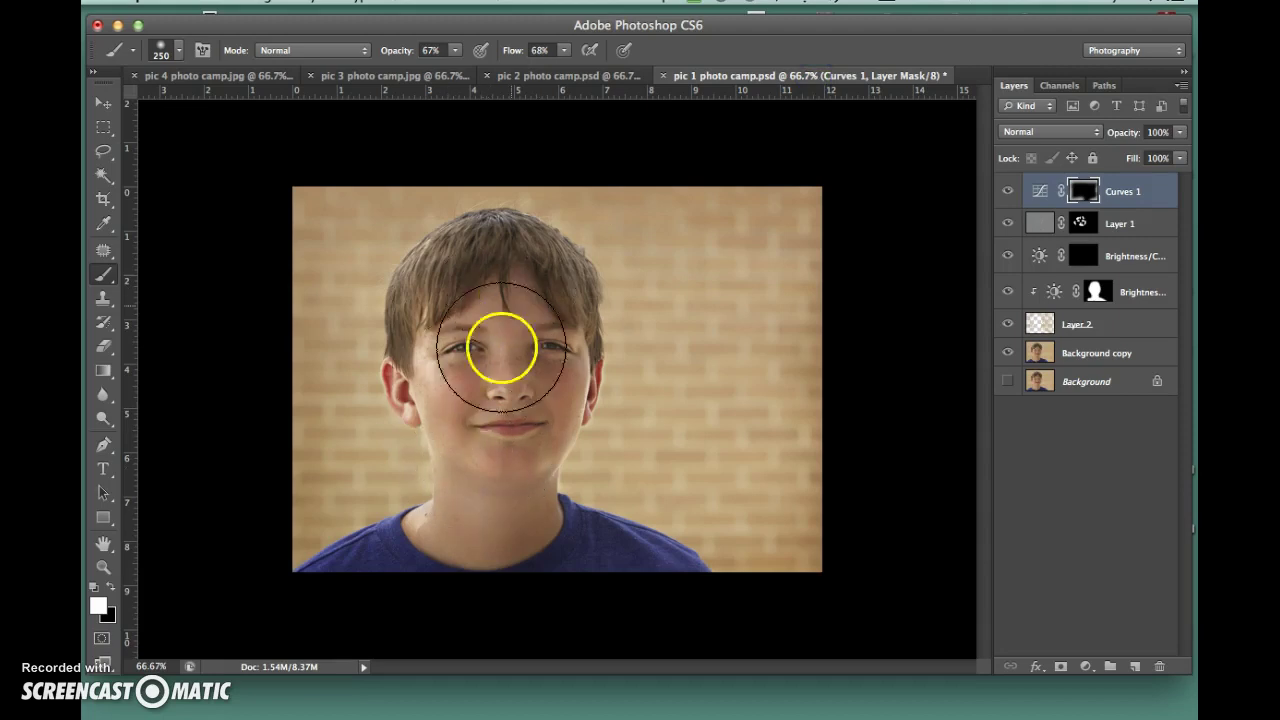
{"action": "left_click", "coordinate": [197, 74]}
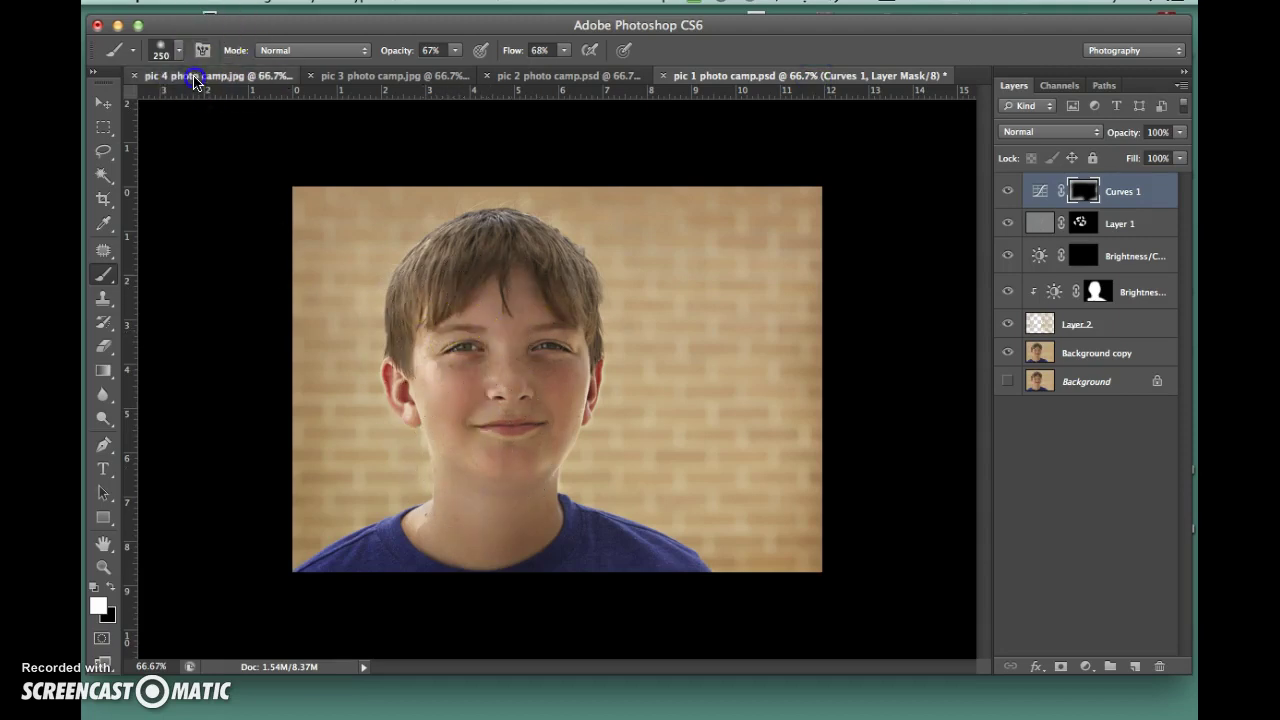
{"action": "left_click", "coordinate": [597, 241]}
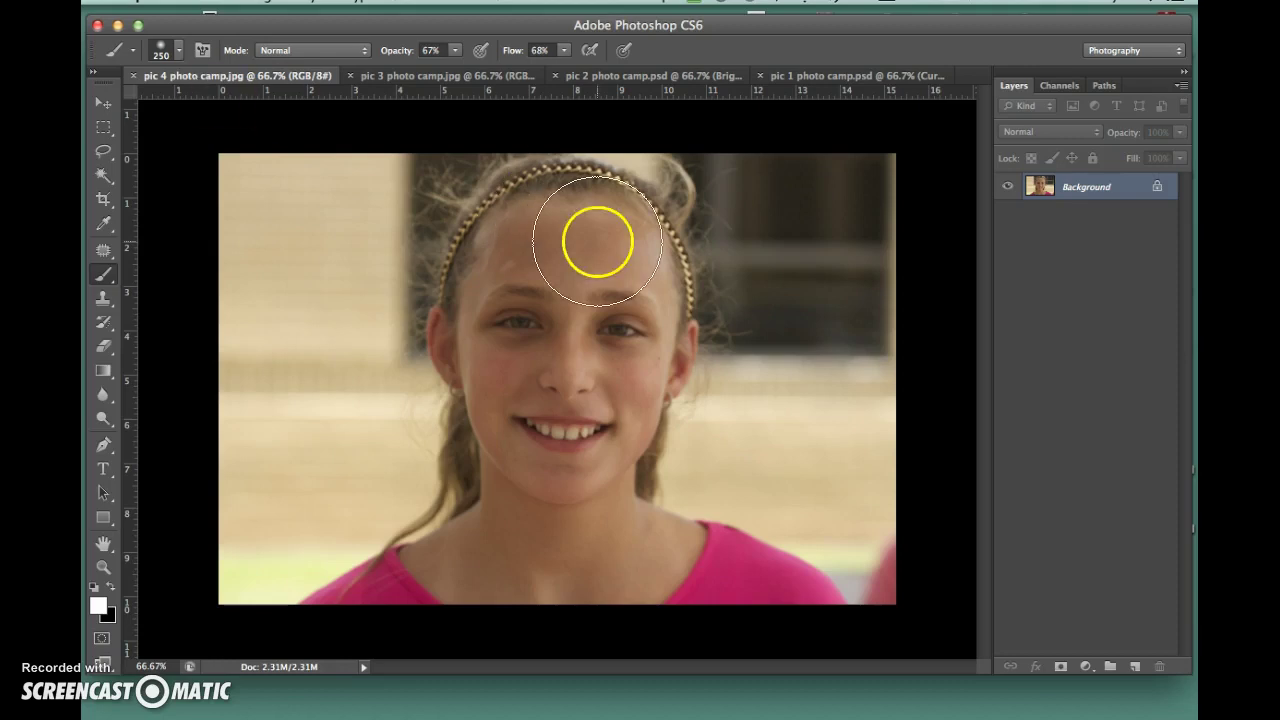
{"action": "left_click", "coordinate": [634, 80]}
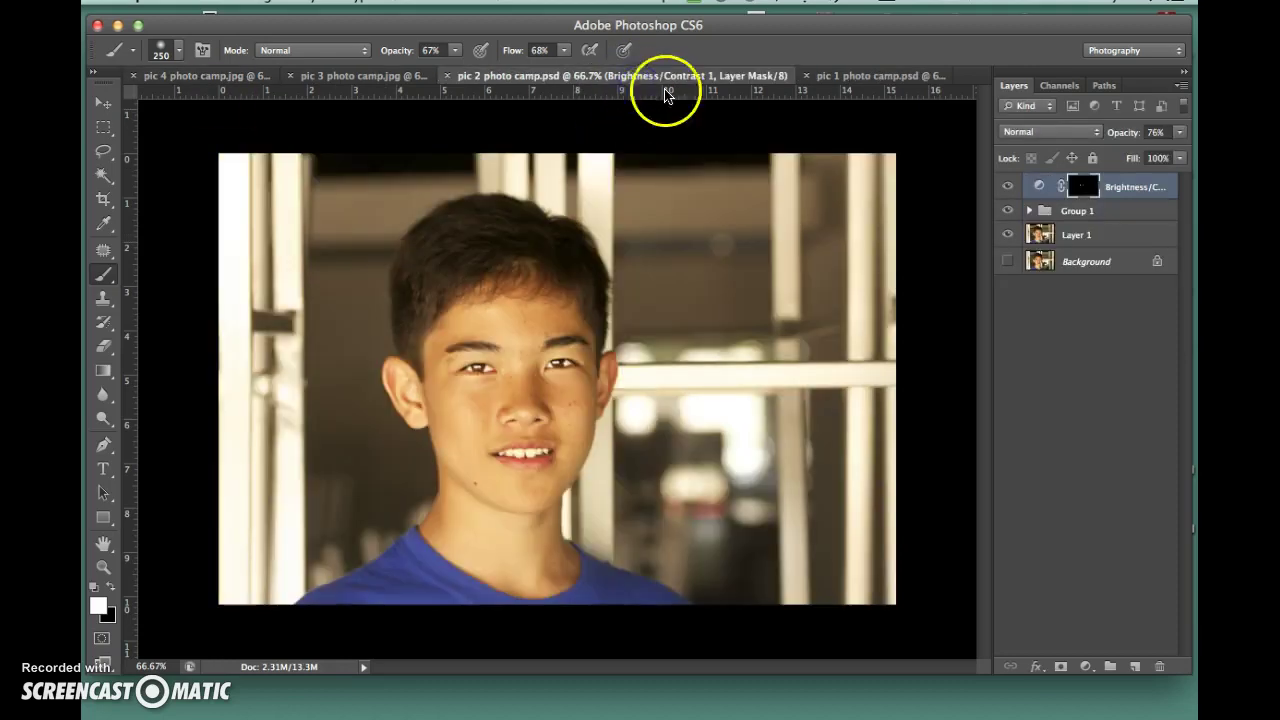
{"action": "left_click", "coordinate": [405, 80]}
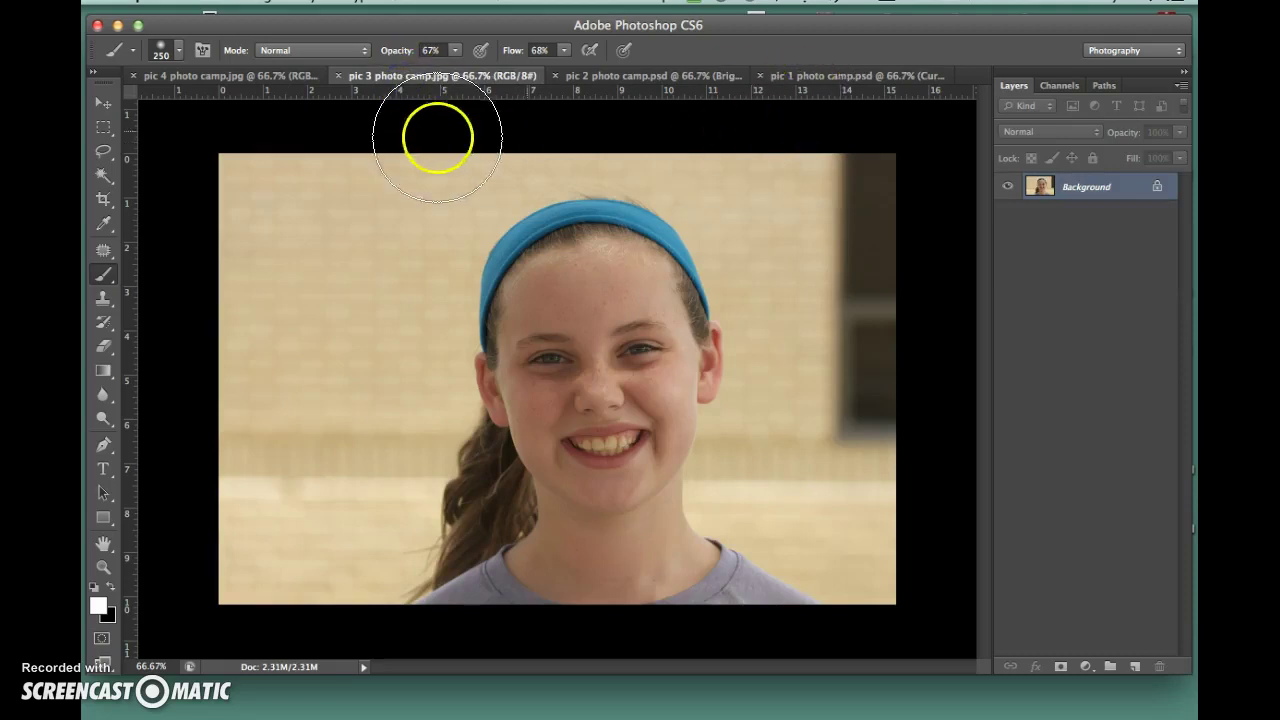
{"action": "left_click", "coordinate": [262, 80]}
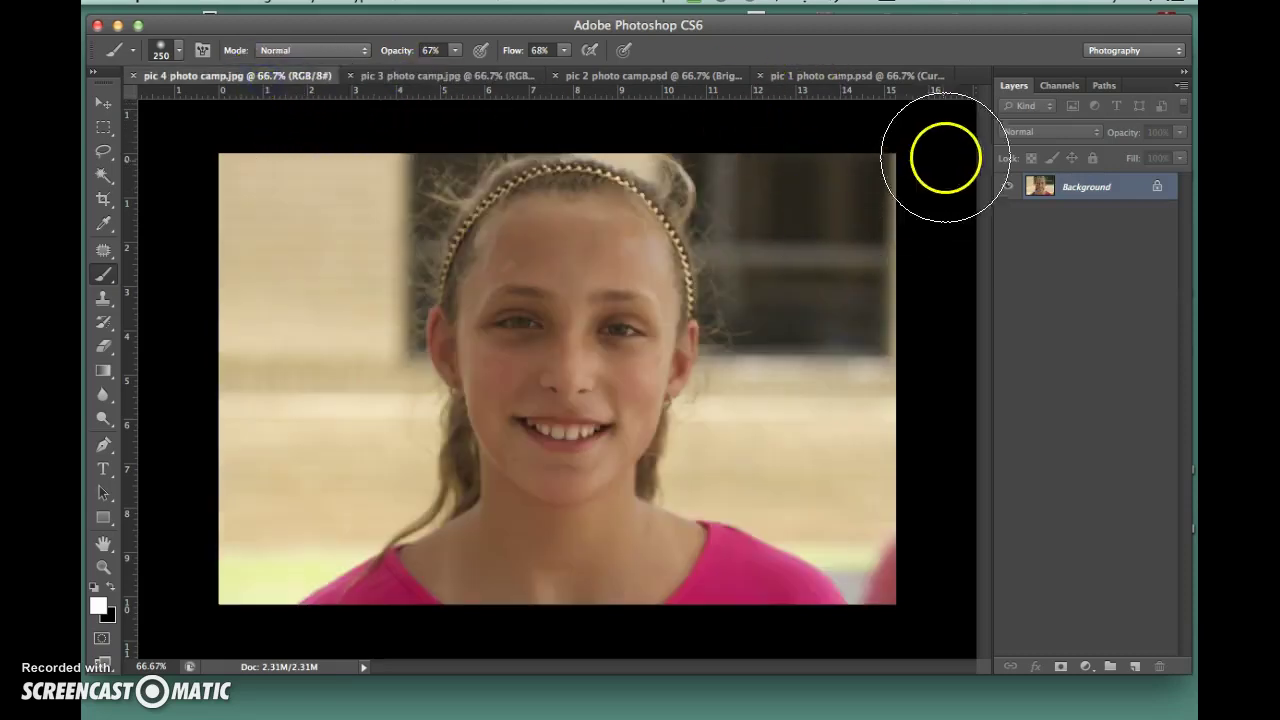
{"action": "left_click", "coordinate": [855, 77]}
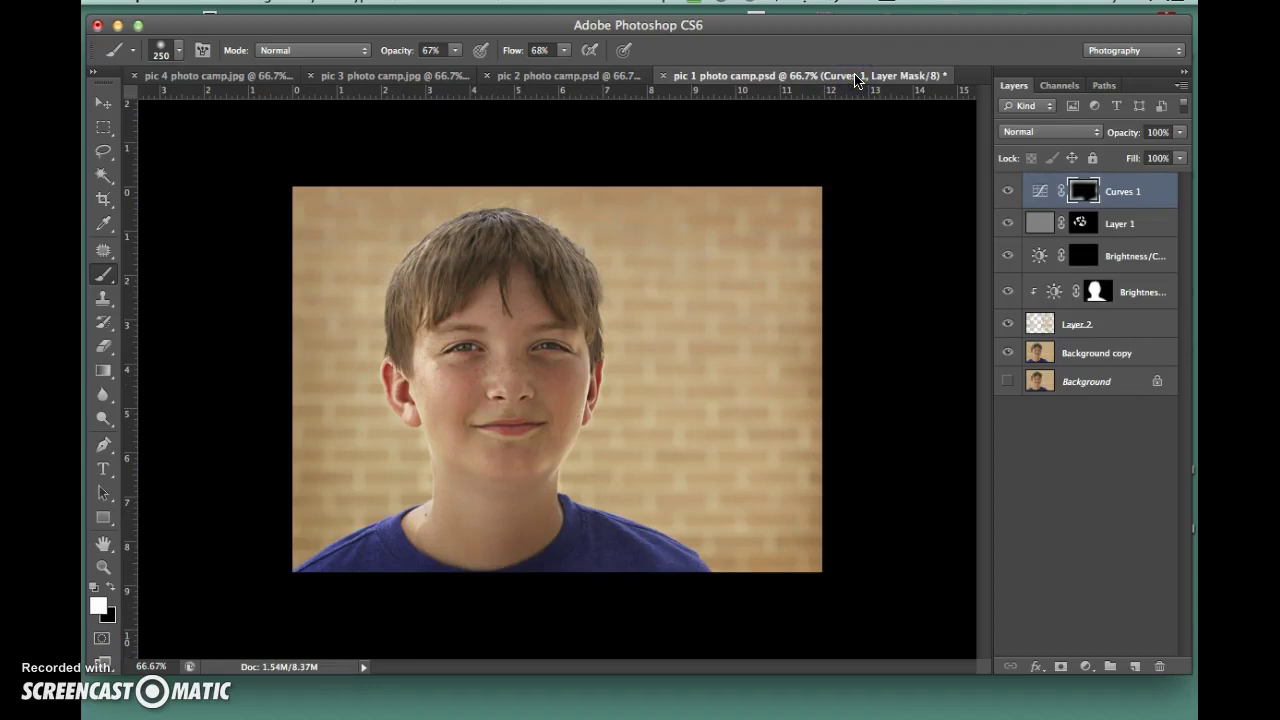
{"action": "left_click", "coordinate": [228, 76]}
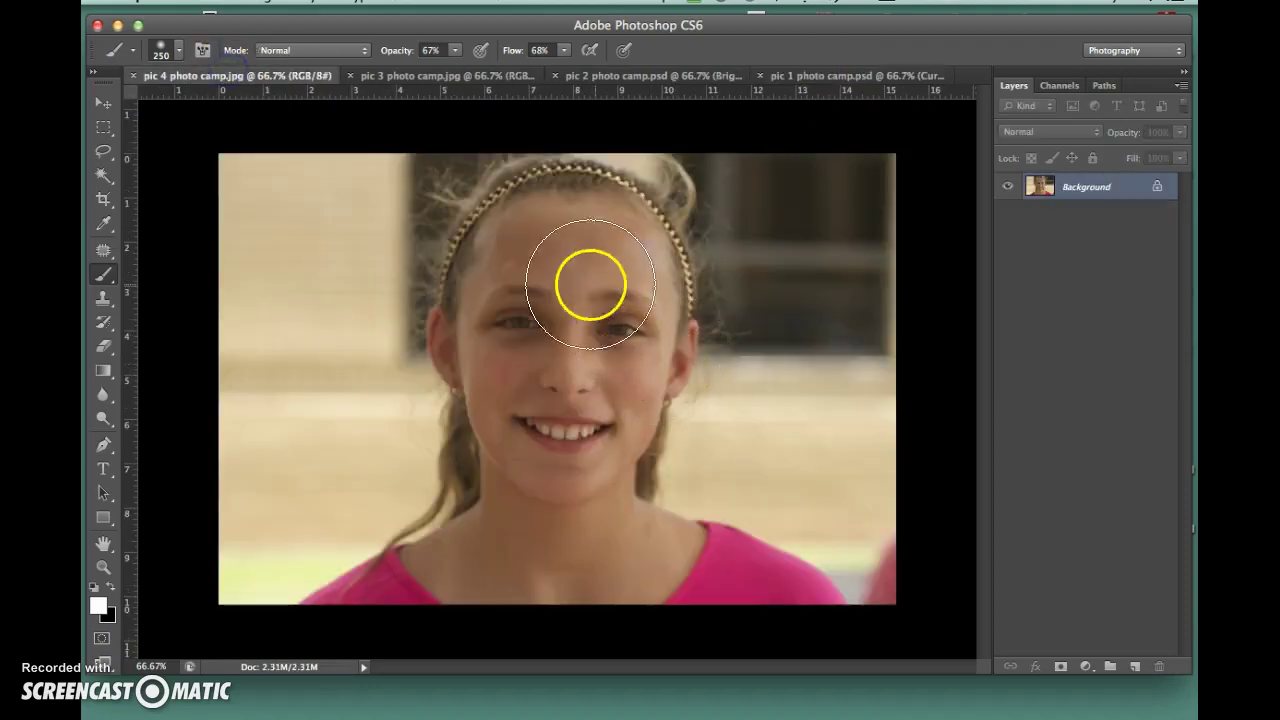